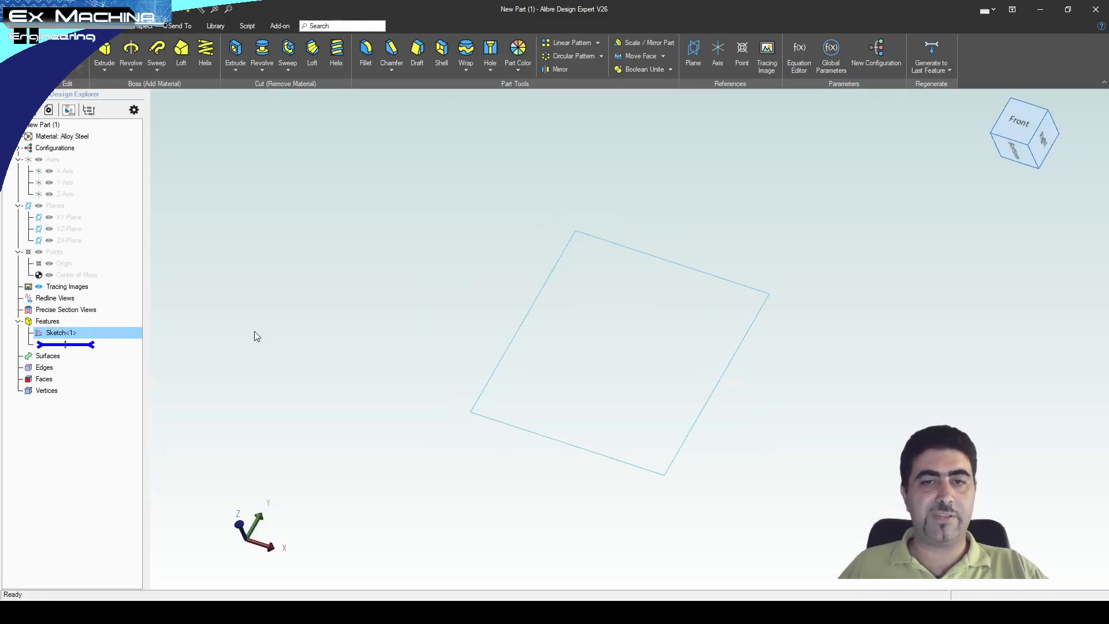
- Extrude the square sketch along its normal into a solid block about three times as deep as the square is wide
{"action": "left_click", "coordinate": [105, 51]}
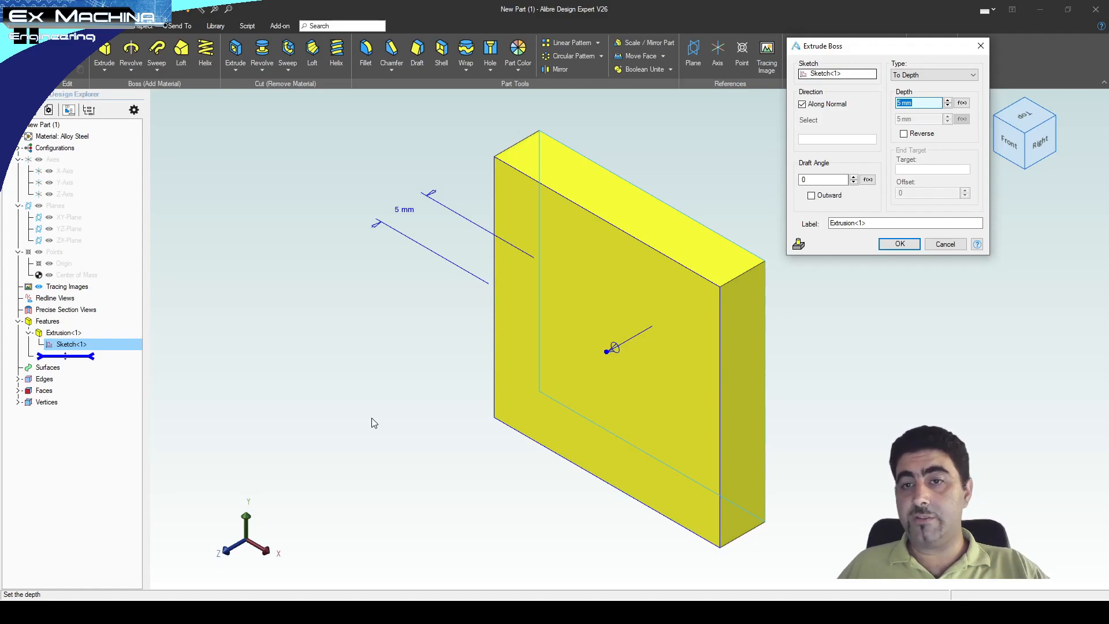
{"action": "type", "text": "25"}
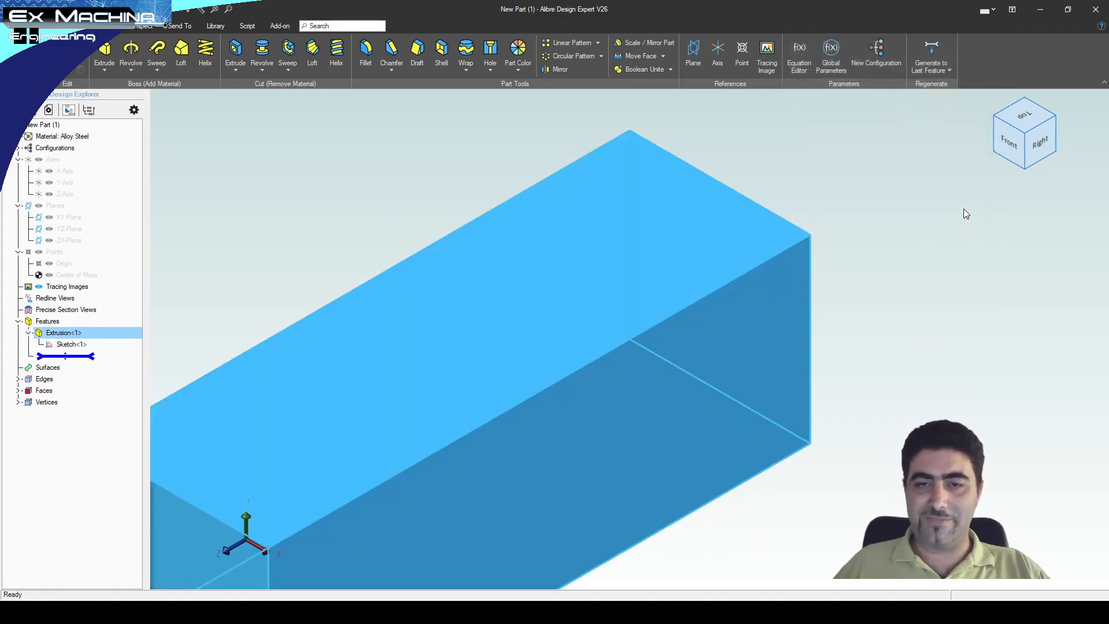
{"action": "scroll", "coordinate": [857, 157], "scroll_direction": "down", "scroll_amount": 3}
{"action": "left_click", "coordinate": [699, 444]}
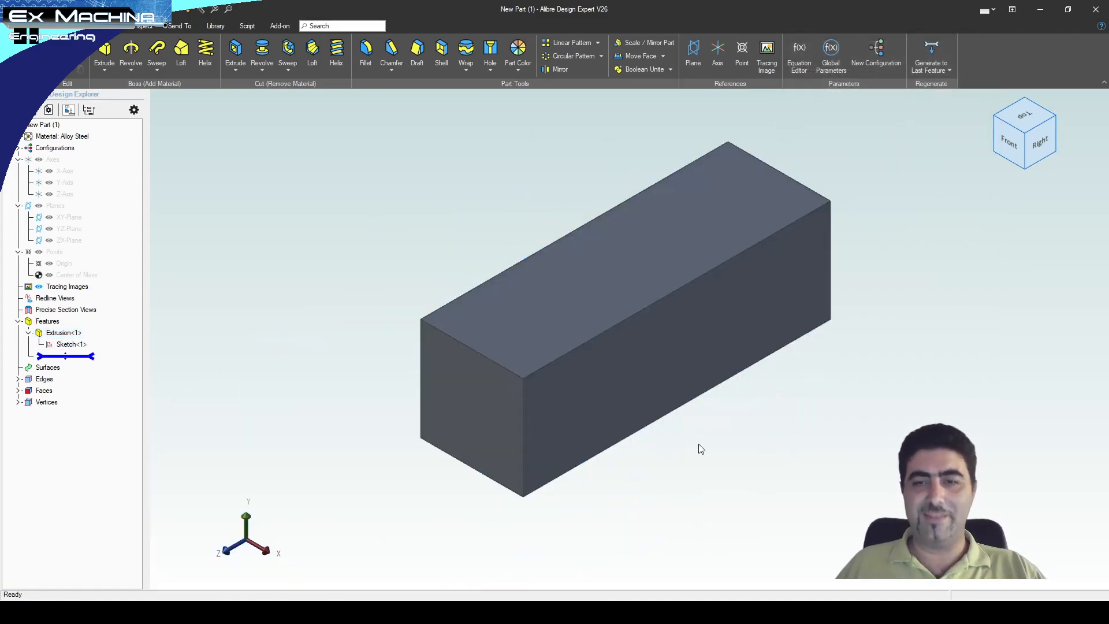
{"action": "middle_click_drag", "start_coordinate": [524, 344], "coordinate": [546, 313]}
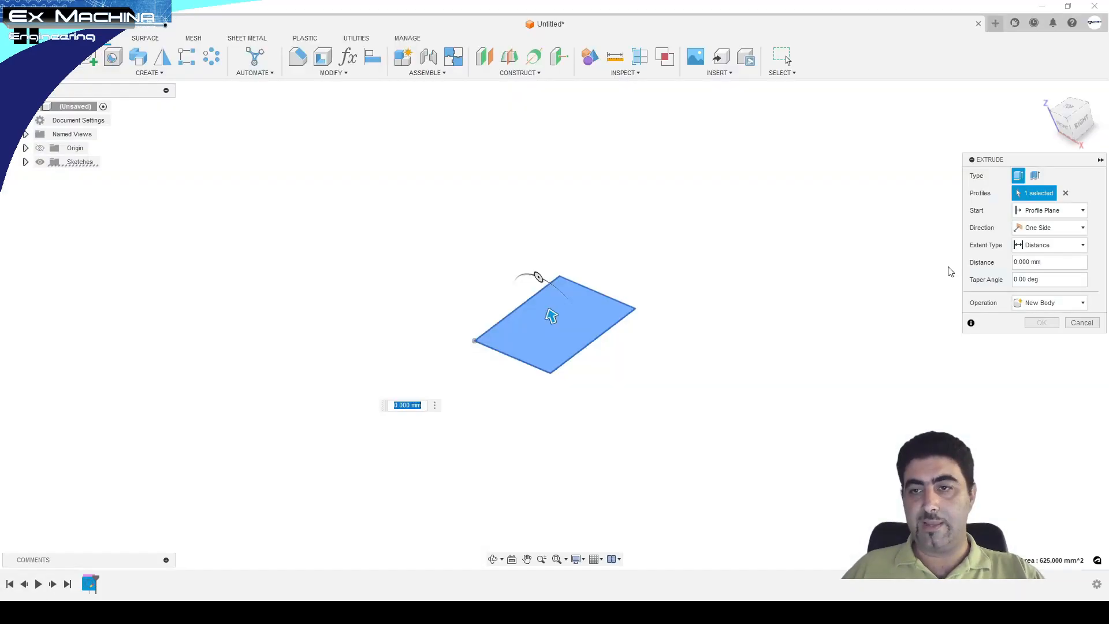
- In Fusion 360, extrude the selected square profile 75 mm to one side as a new body
{"action": "type", "text": "70"}
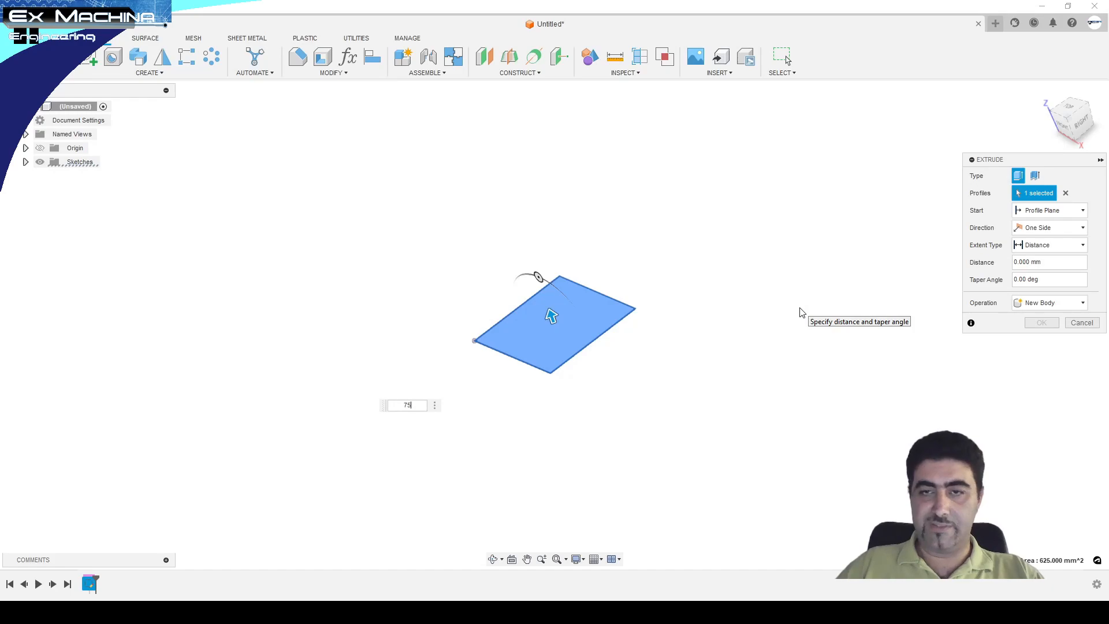
{"action": "key", "text": "Return"}
{"action": "scroll", "coordinate": [799, 314], "scroll_direction": "up", "scroll_amount": 1}
{"action": "scroll", "coordinate": [801, 321], "scroll_direction": "down", "scroll_amount": 6}
{"action": "mouse_move", "coordinate": [561, 191]}
{"action": "middle_mouse_down"}
{"action": "mouse_move", "coordinate": [572, 231]}
{"action": "mouse_move", "coordinate": [514, 225]}
{"action": "mouse_move", "coordinate": [493, 285]}
{"action": "mouse_move", "coordinate": [451, 255]}
{"action": "middle_mouse_up"}
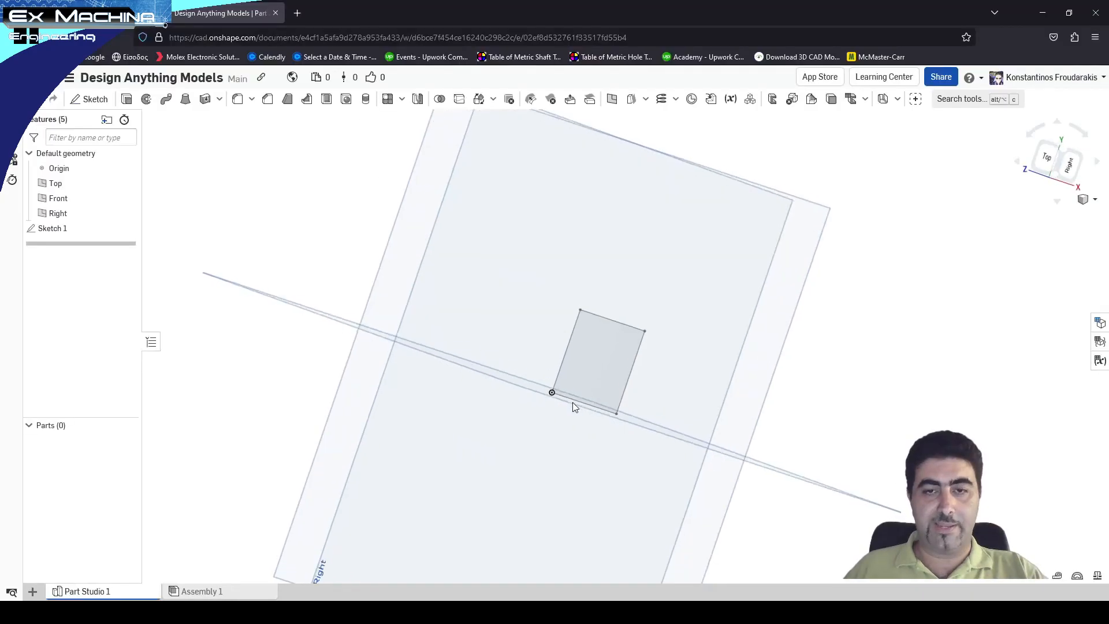
- In Onshape, create a blind solid extrude with a depth of 75 mm, leaving its sketch region unselected
{"action": "right_click_drag", "start_coordinate": [573, 404], "coordinate": [585, 411]}
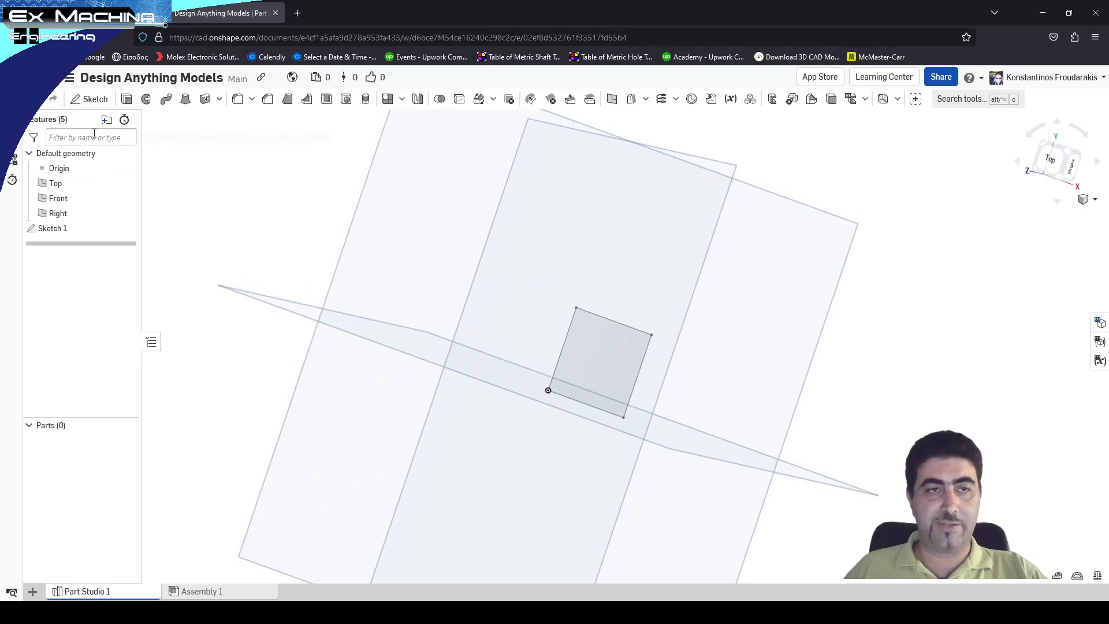
{"action": "left_click", "coordinate": [128, 109]}
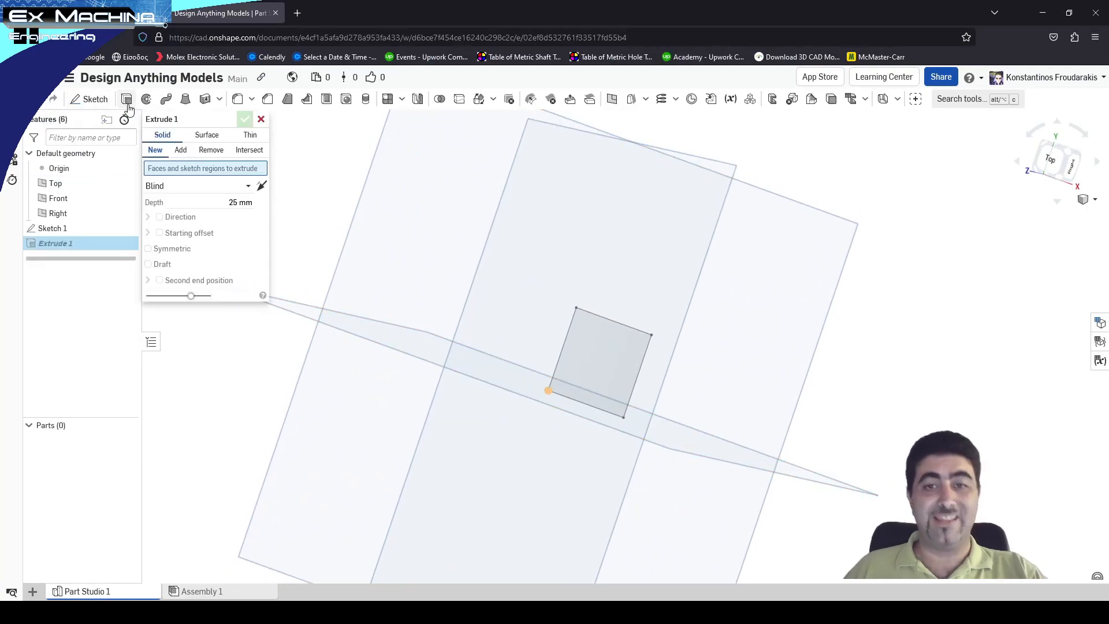
{"action": "left_click", "coordinate": [221, 206]}
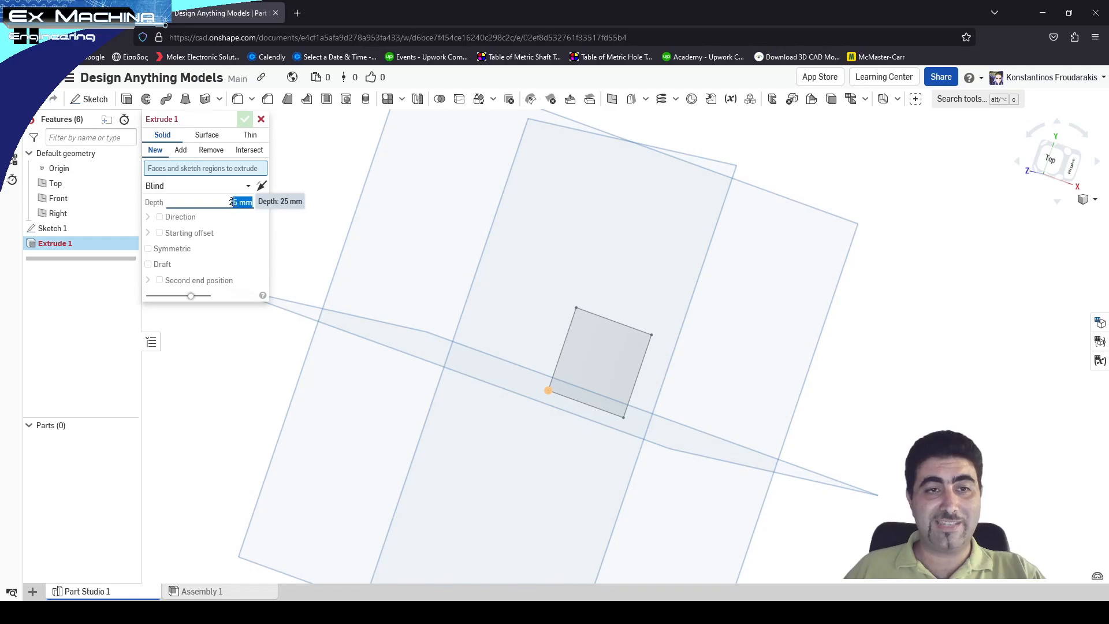
{"action": "type", "text": "75"}
{"action": "key", "text": "Return"}
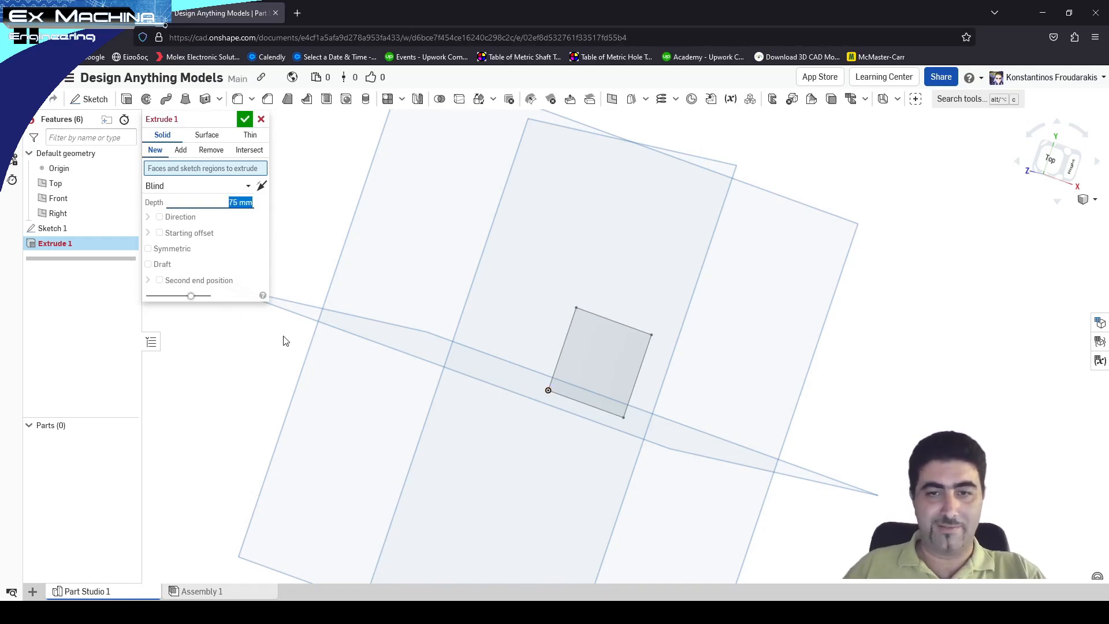
{"action": "left_click", "coordinate": [243, 120]}
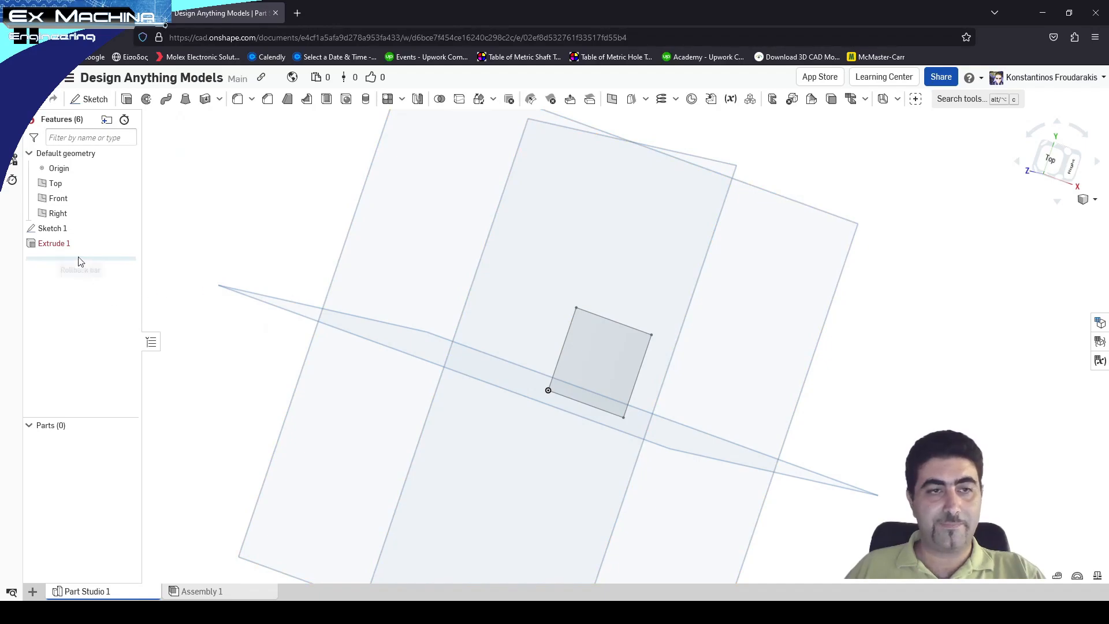
- Edit the incomplete extrude, choose the square region of Sketch 1 as its profile, and accept it
{"action": "right_click", "coordinate": [67, 243]}
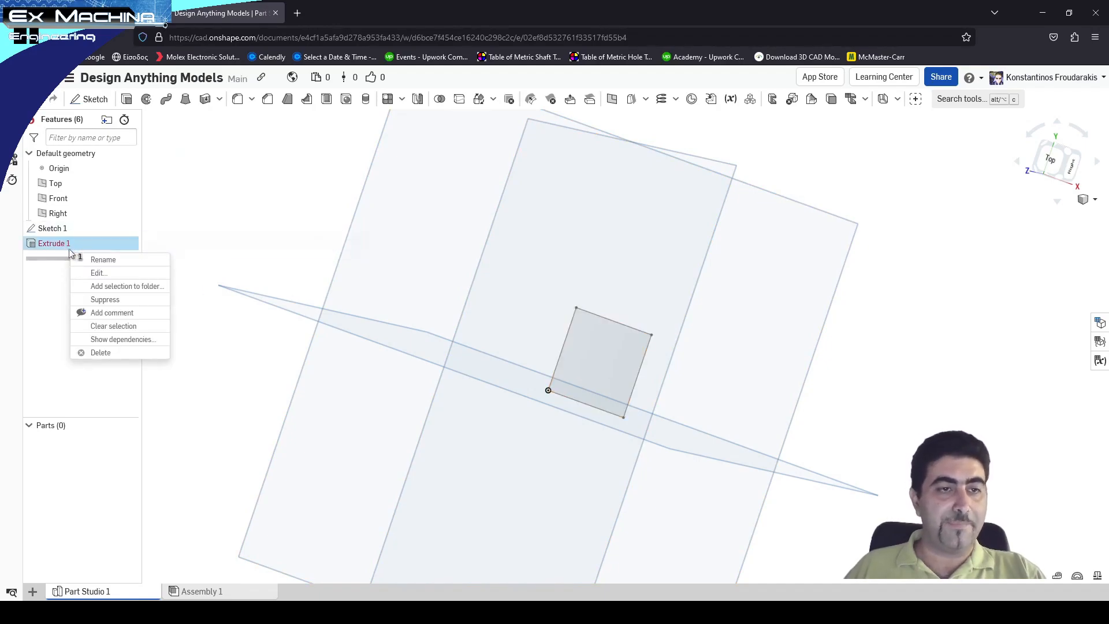
{"action": "left_click", "coordinate": [91, 269]}
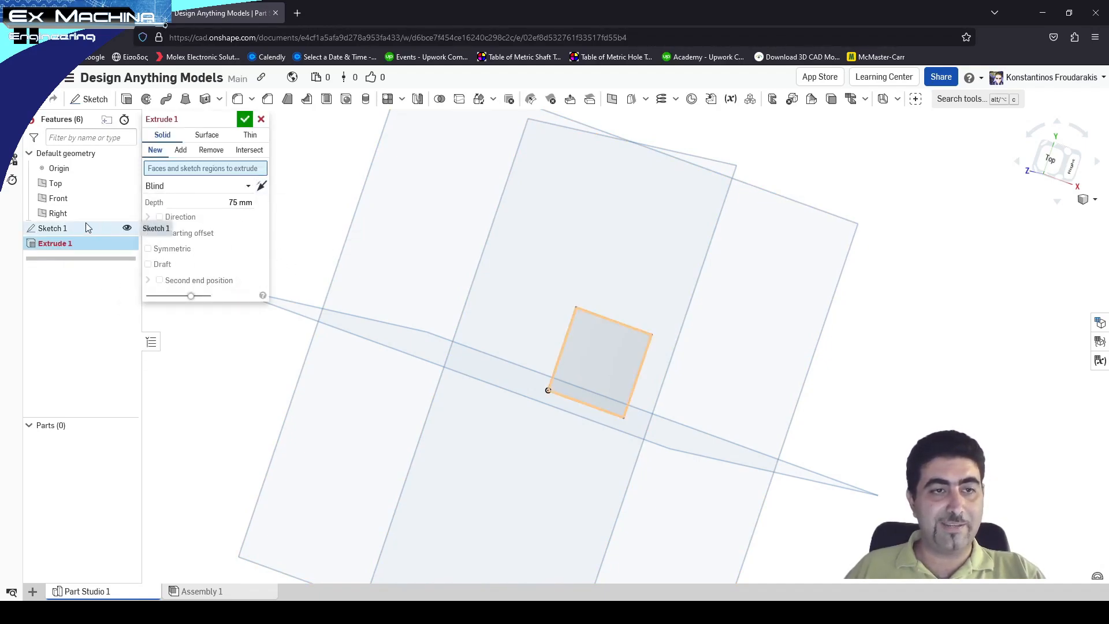
{"action": "left_click", "coordinate": [602, 325]}
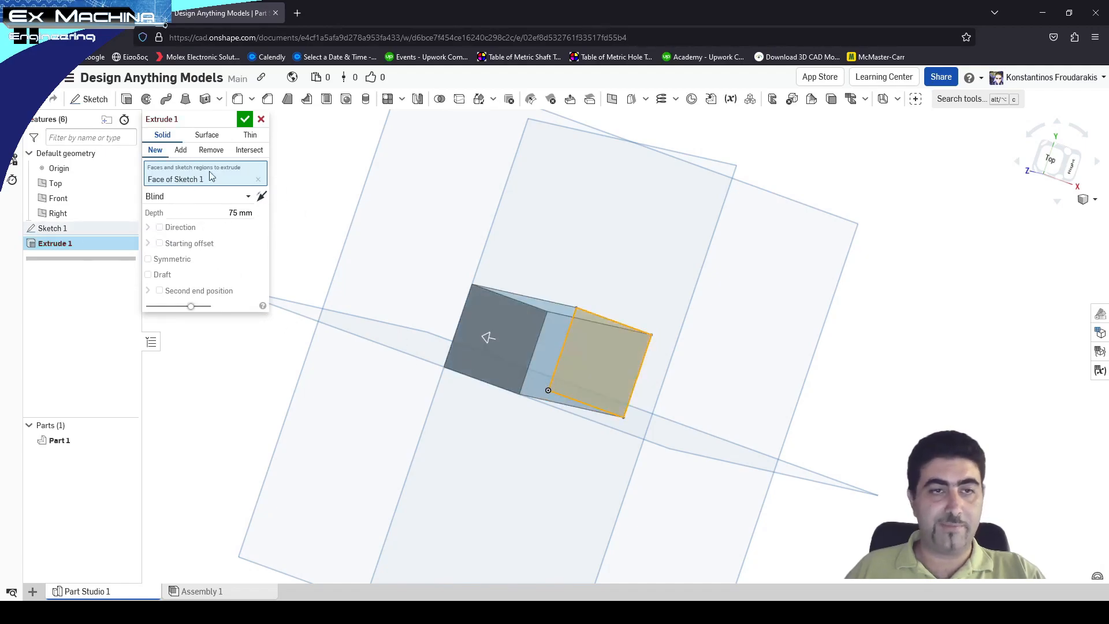
{"action": "left_click", "coordinate": [243, 123]}
{"action": "scroll", "coordinate": [584, 362], "scroll_direction": "down", "scroll_amount": 3}
{"action": "right_click_drag", "start_coordinate": [605, 387], "coordinate": [593, 379]}
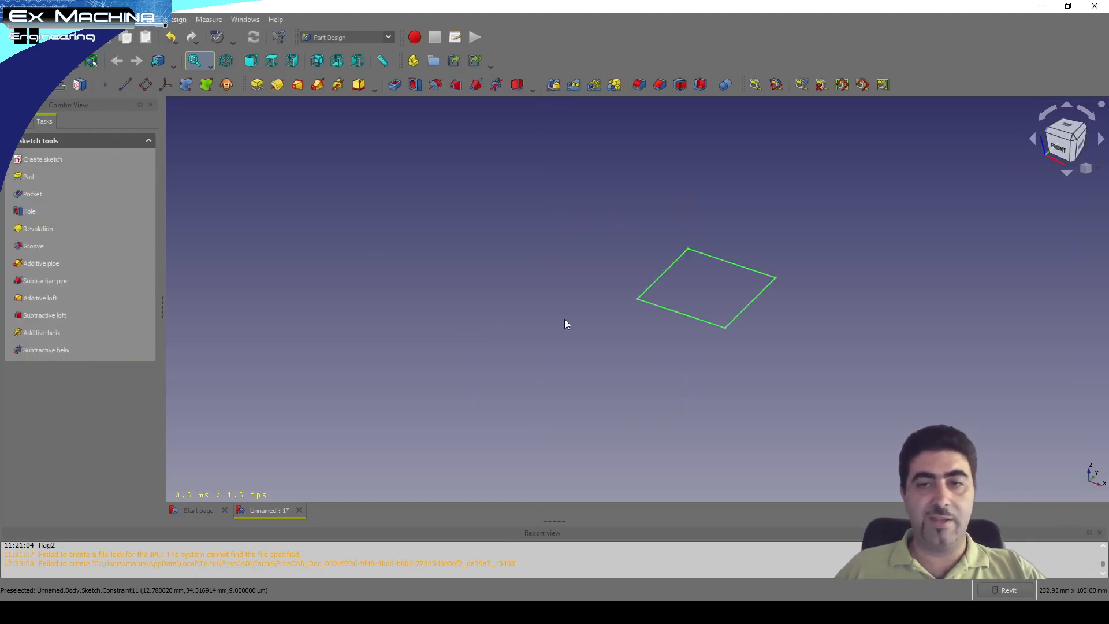
- In FreeCAD, pad the square sketch to a length of 50 mm
{"action": "scroll", "coordinate": [774, 280], "scroll_direction": "up", "scroll_amount": 2}
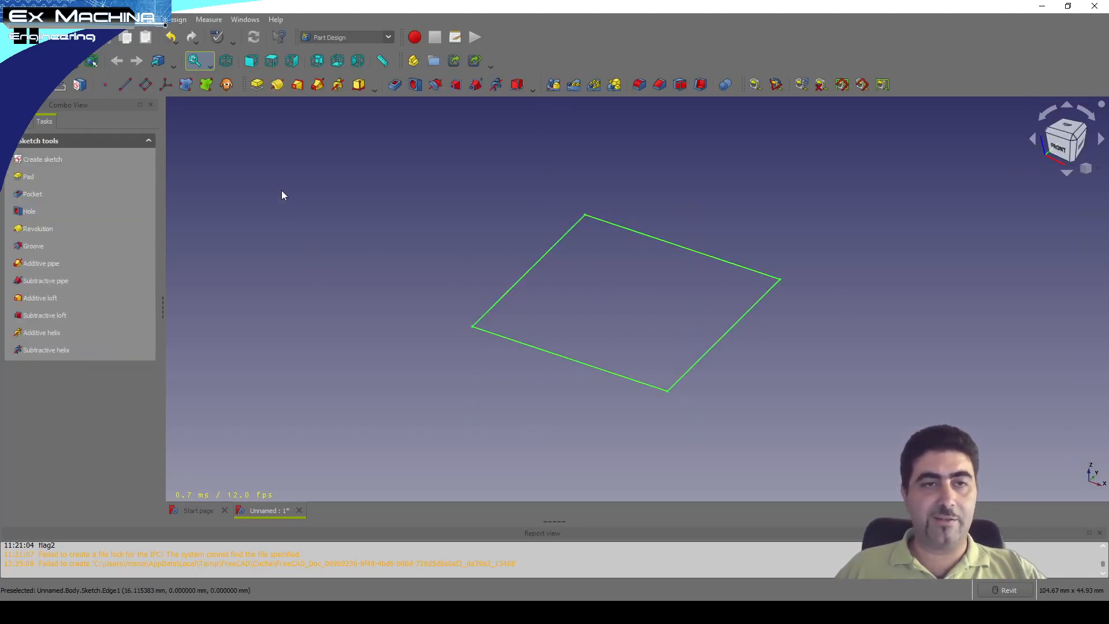
{"action": "left_click", "coordinate": [256, 85]}
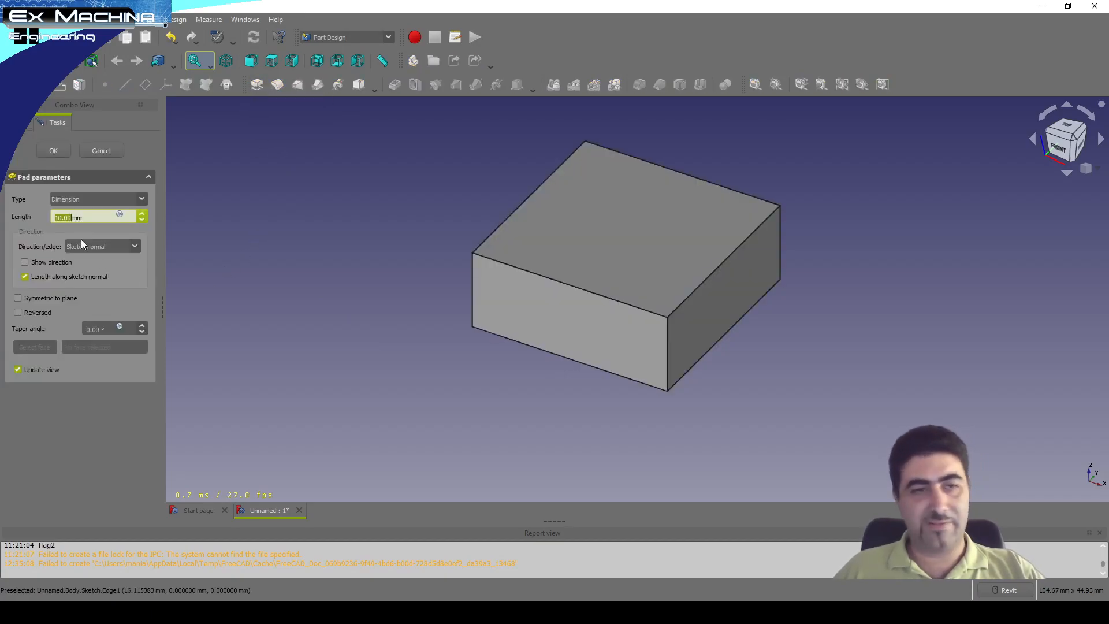
{"action": "type", "text": "50"}
{"action": "key", "text": "Return"}
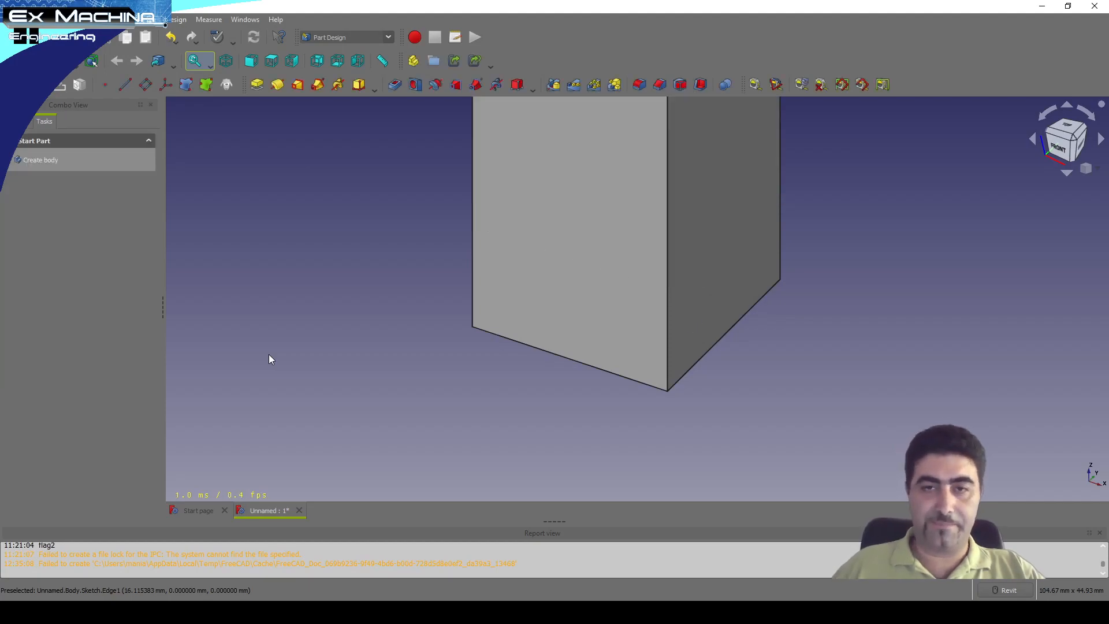
{"action": "scroll", "coordinate": [540, 417], "scroll_direction": "down", "scroll_amount": 1}
{"action": "scroll", "coordinate": [542, 418], "scroll_direction": "down", "scroll_amount": 2}
{"action": "middle_click_drag", "start_coordinate": [479, 310], "coordinate": [406, 408], "text": "shift"}
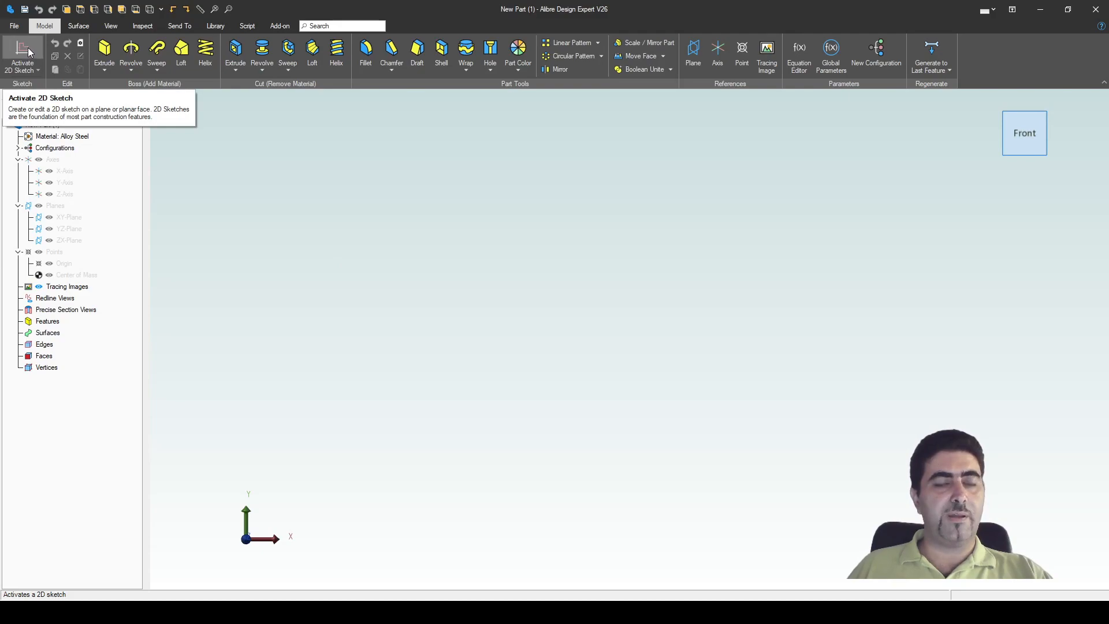
- In Alibre Design, start a 2D sketch on the XY-Plane of the empty part
{"action": "left_click", "coordinate": [29, 70]}
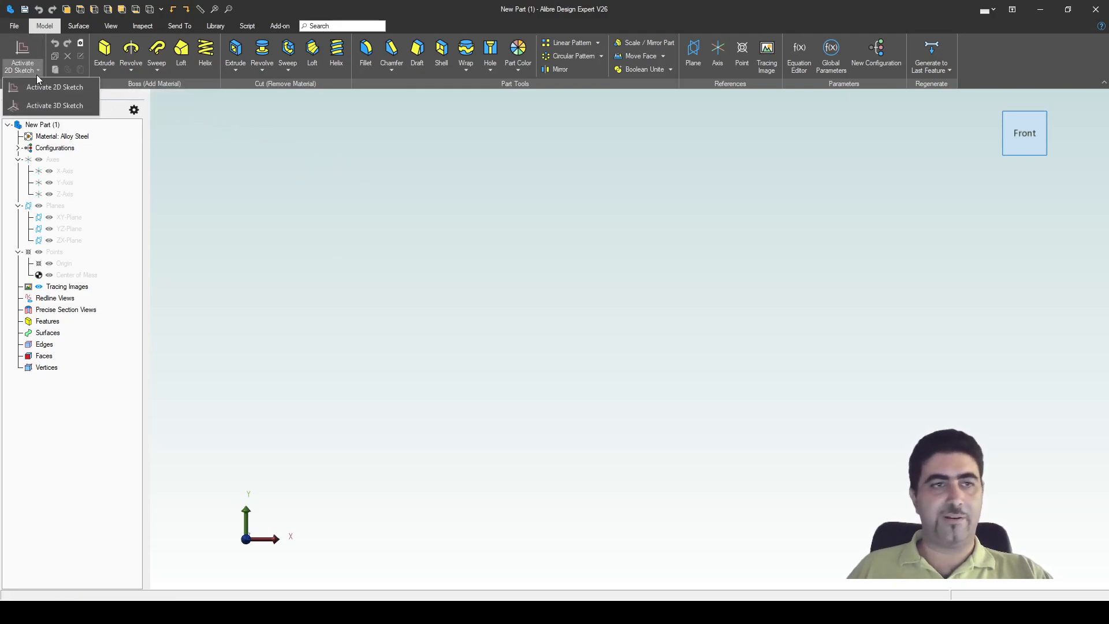
{"action": "left_click", "coordinate": [31, 47]}
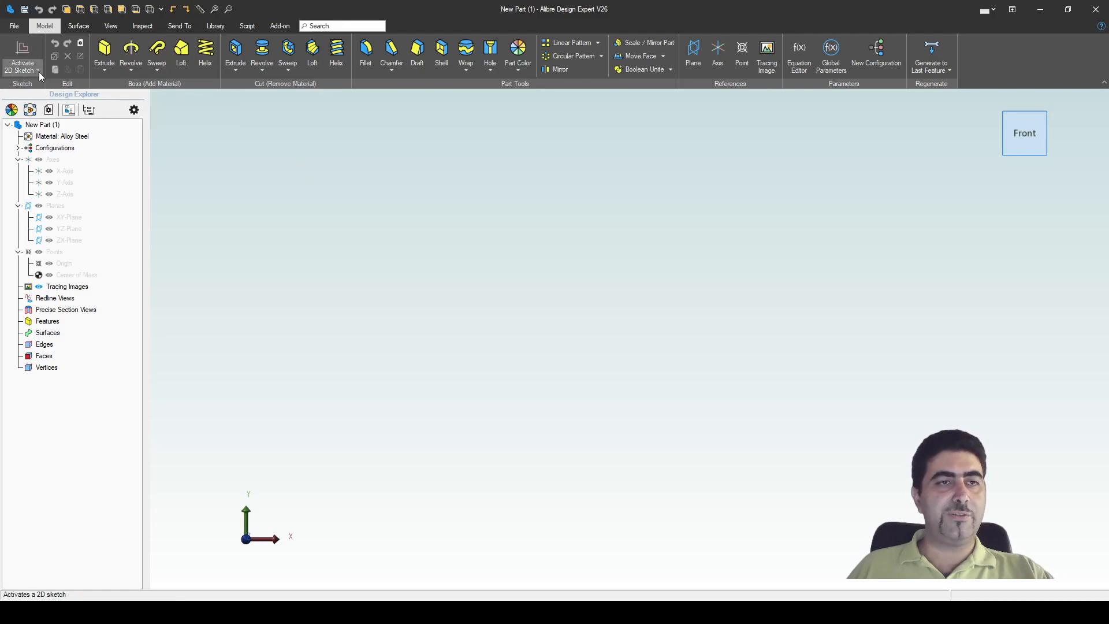
{"action": "left_click", "coordinate": [77, 218]}
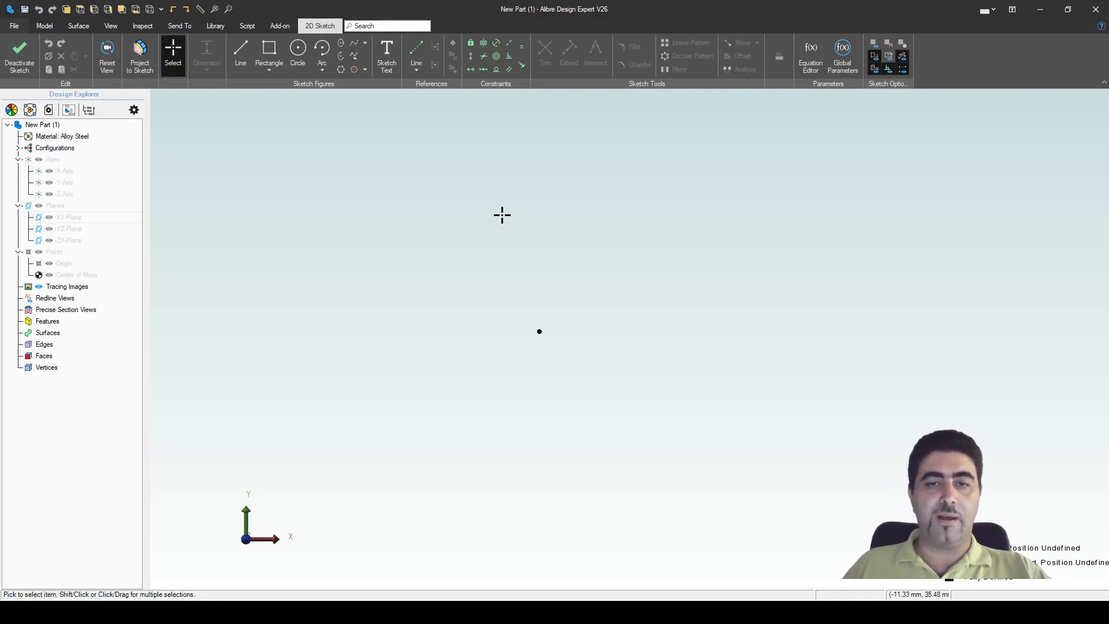
- Sketch a closed, irregular four-sided outline with the Line tool, starting and ending at the origin
{"action": "key", "text": "l"}
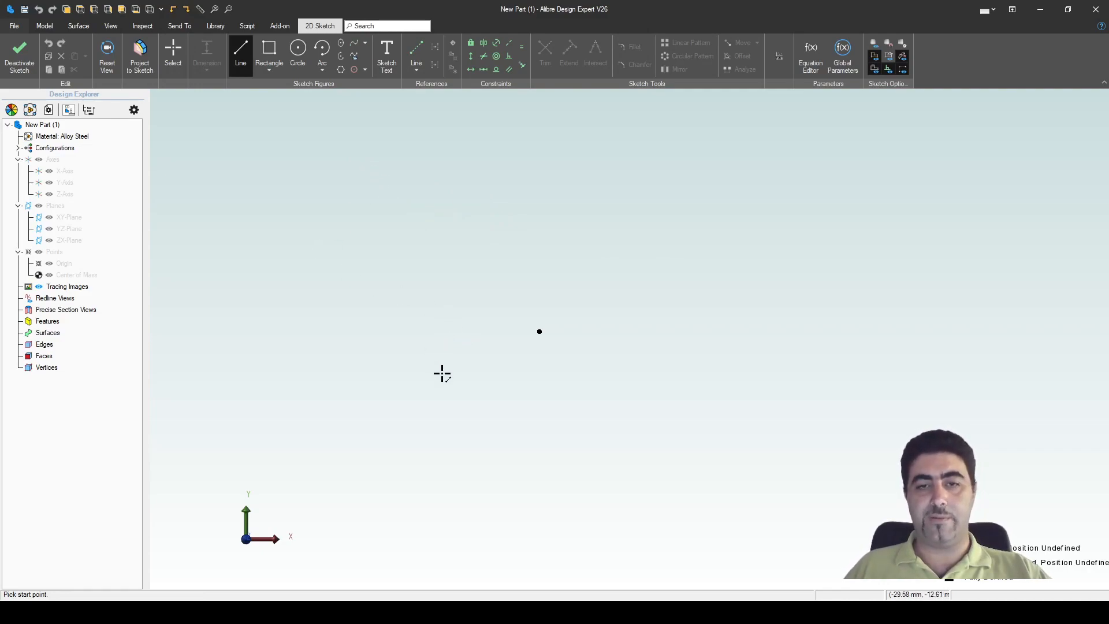
{"action": "left_click", "coordinate": [539, 331]}
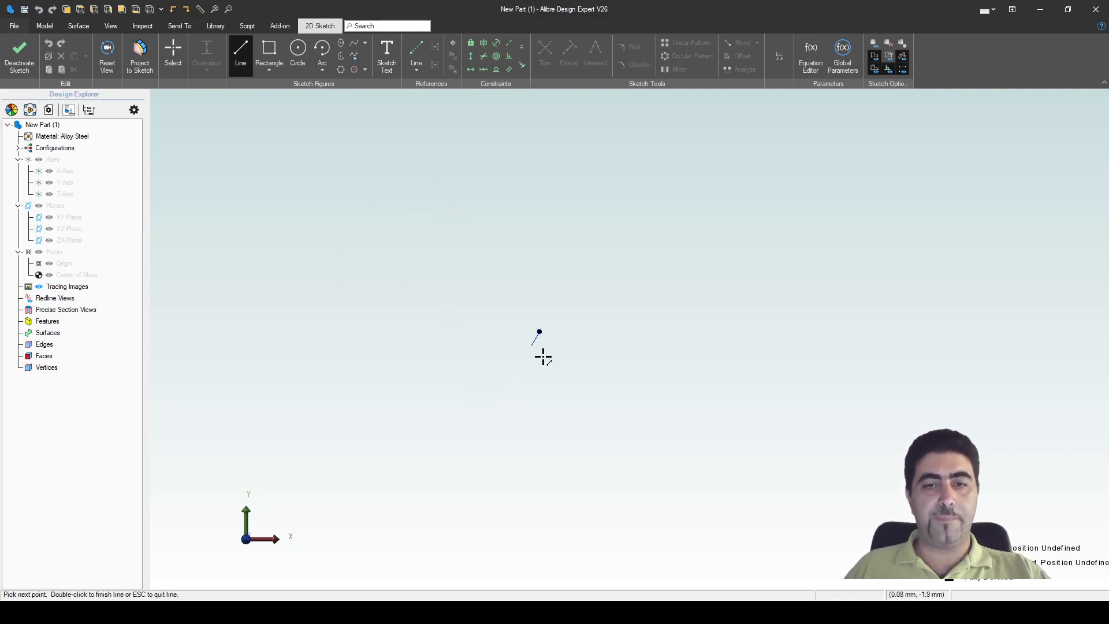
{"action": "left_click", "coordinate": [787, 379]}
{"action": "left_click", "coordinate": [865, 215]}
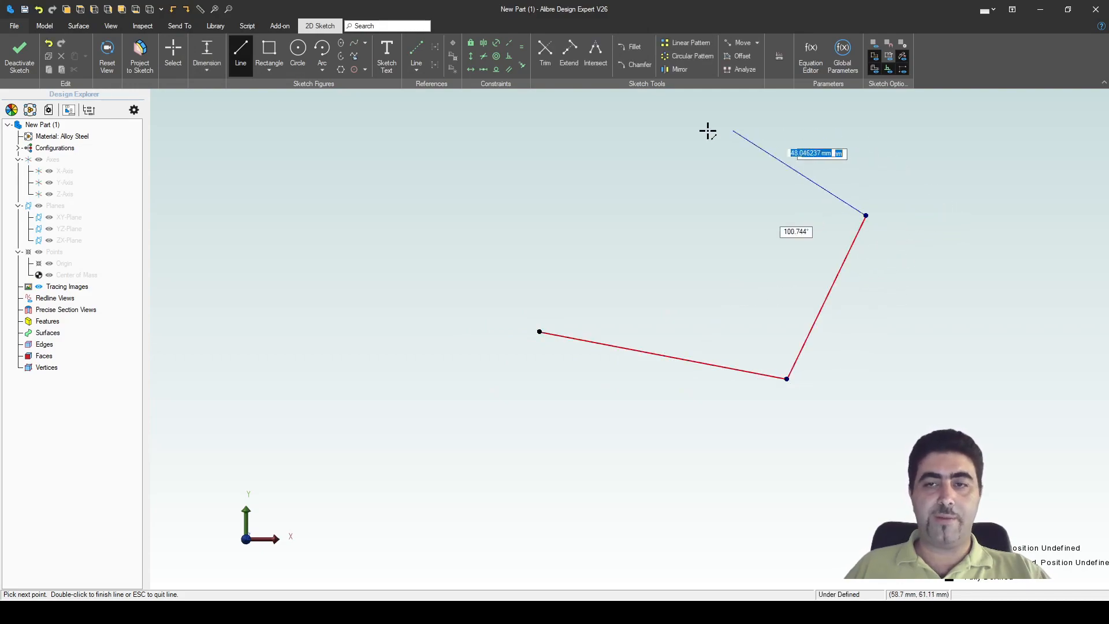
{"action": "left_click", "coordinate": [667, 124]}
{"action": "left_click", "coordinate": [540, 331]}
{"action": "key", "text": "Escape"}
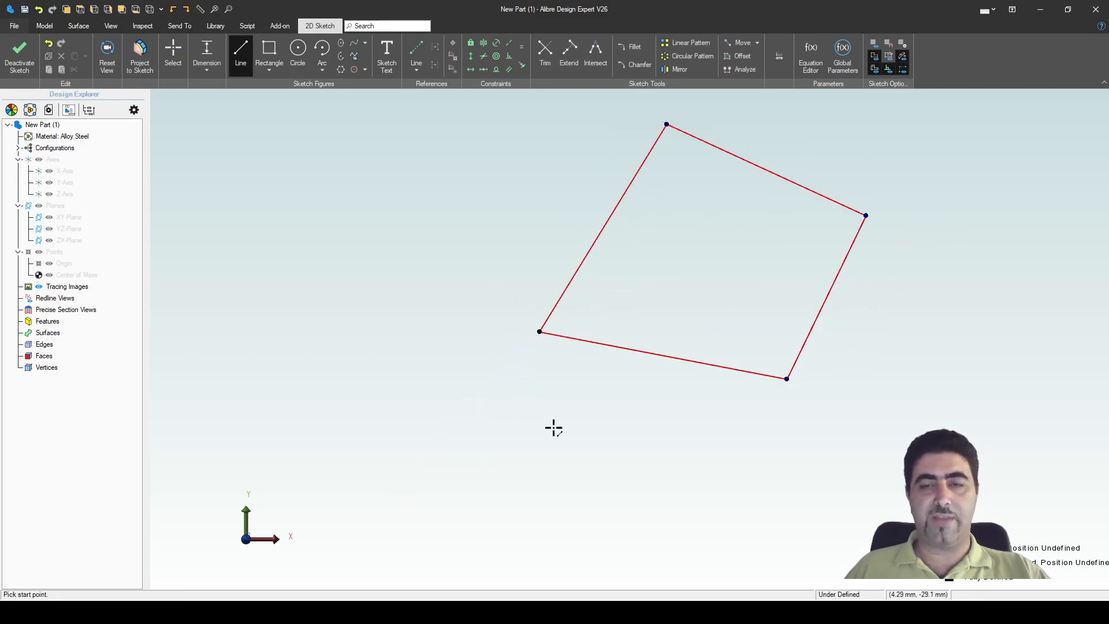
- Apply Perpendicular constraints to the adjoining sides at the outline's three corners away from the origin
{"action": "scroll", "coordinate": [471, 390], "scroll_direction": "down", "scroll_amount": 1}
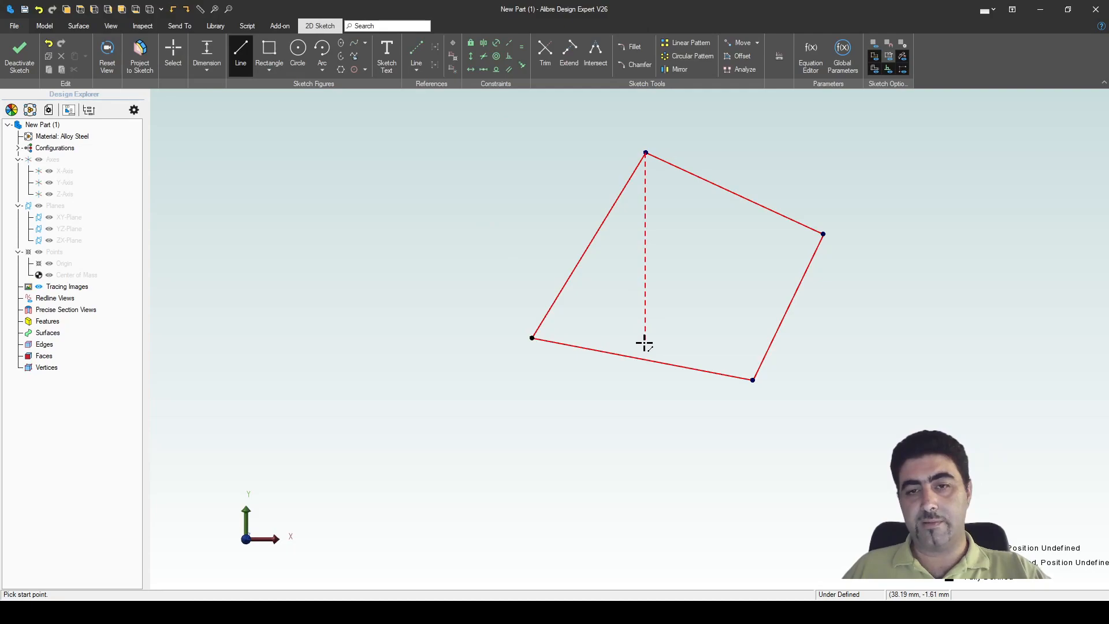
{"action": "left_click", "coordinate": [508, 56]}
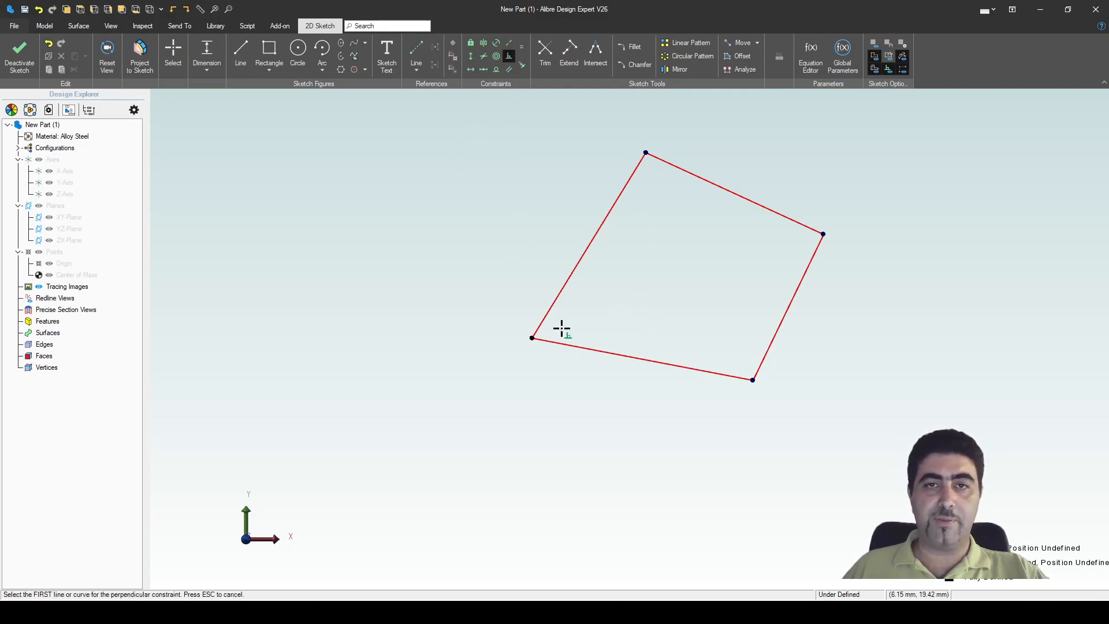
{"action": "left_click", "coordinate": [670, 365]}
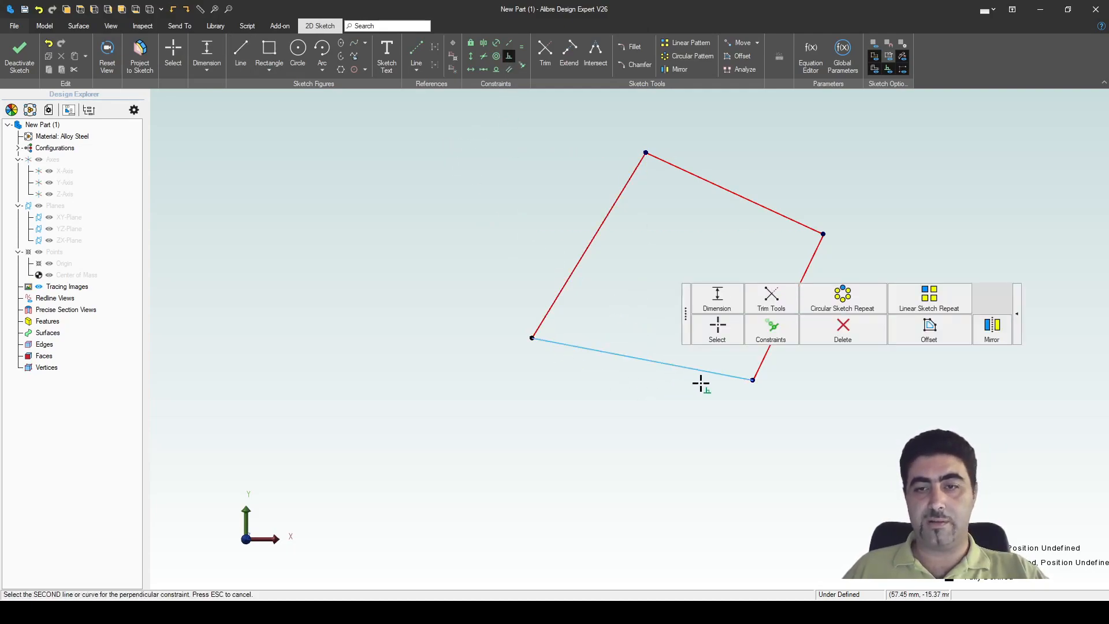
{"action": "left_click", "coordinate": [760, 366]}
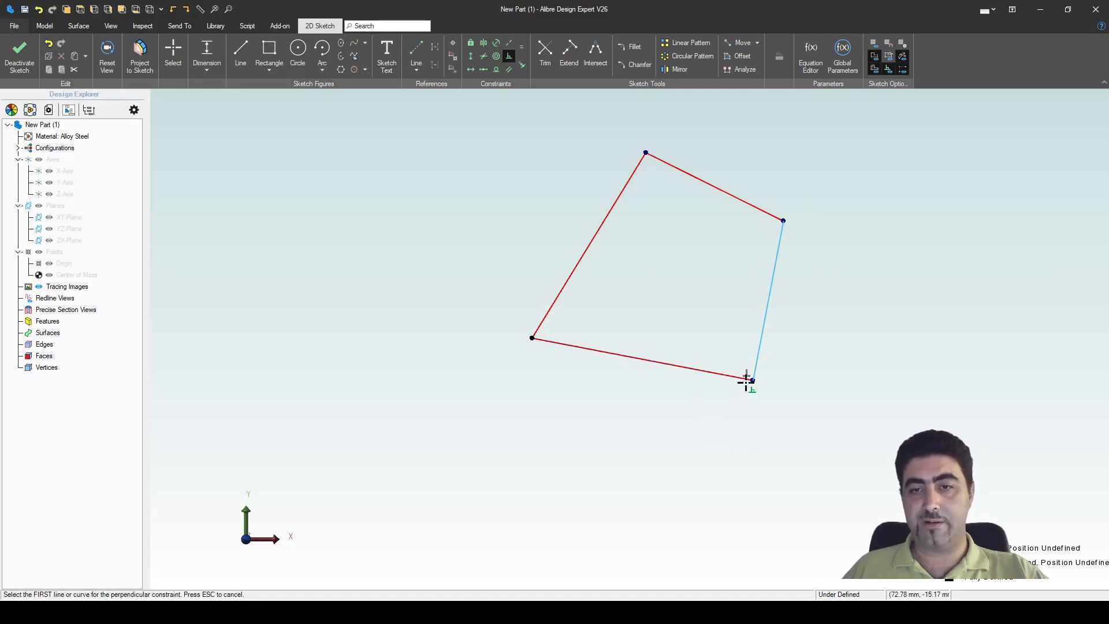
{"action": "left_click", "coordinate": [772, 247]}
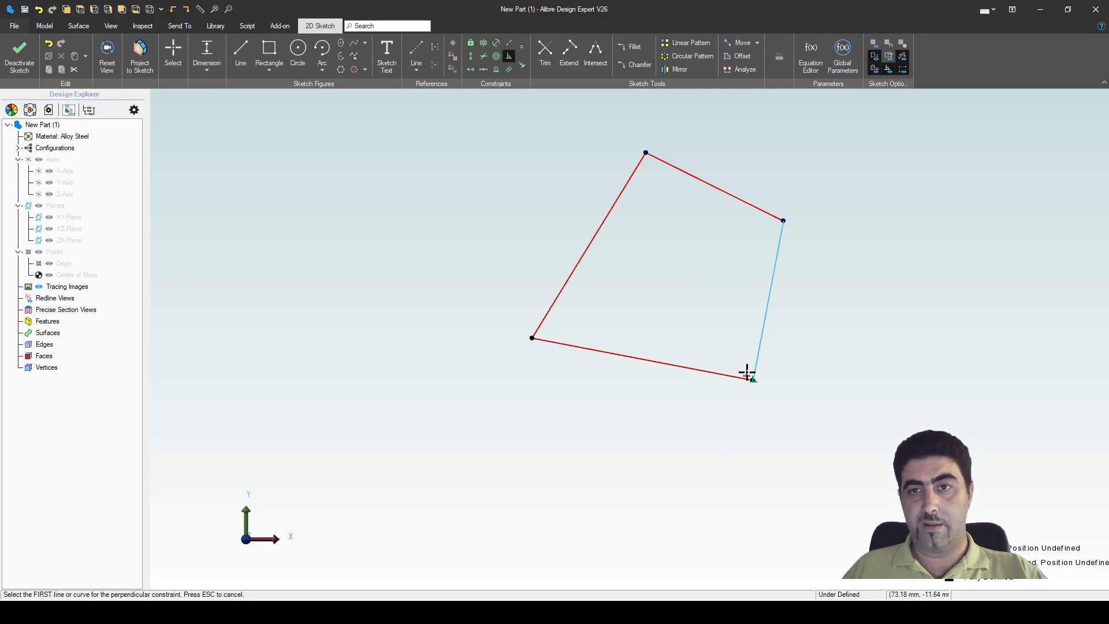
{"action": "left_click", "coordinate": [734, 203]}
{"action": "left_click", "coordinate": [781, 234]}
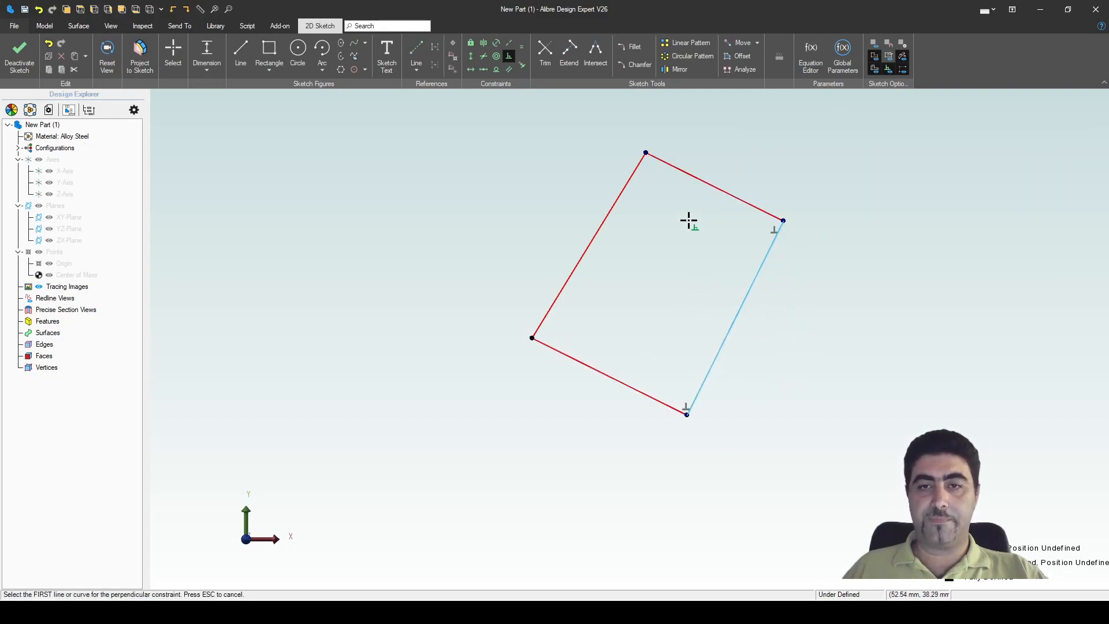
{"action": "left_click", "coordinate": [688, 179]}
{"action": "left_click", "coordinate": [624, 179]}
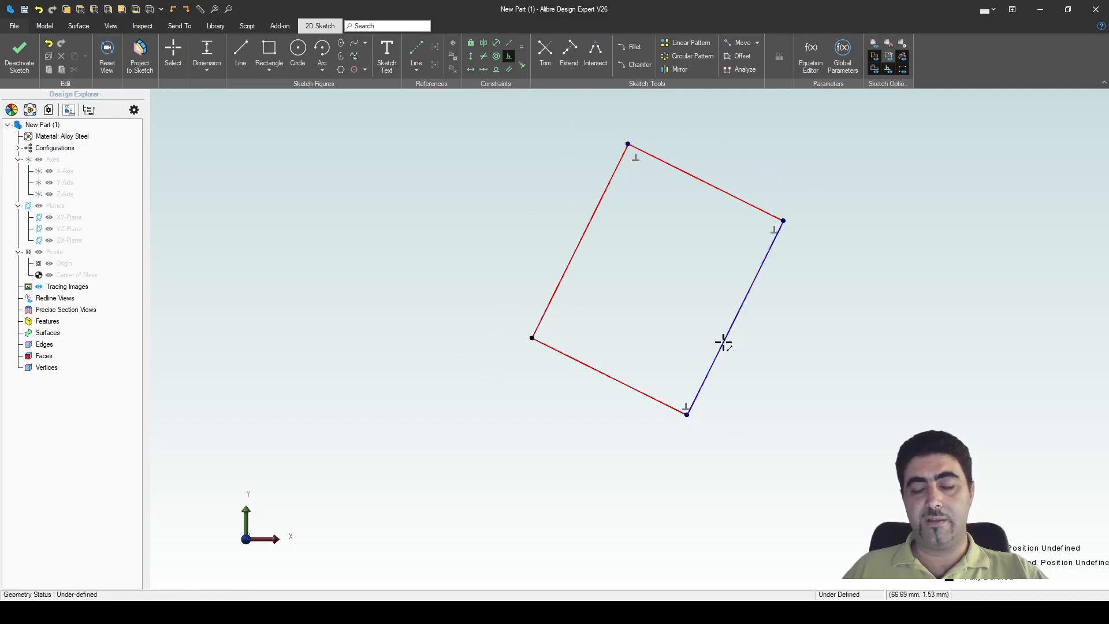
- Try to apply a Perpendicular constraint to the two sides meeting at the origin, and swing the rectangle by its uppermost corner
{"action": "left_click", "coordinate": [549, 304]}
{"action": "left_click", "coordinate": [567, 355]}
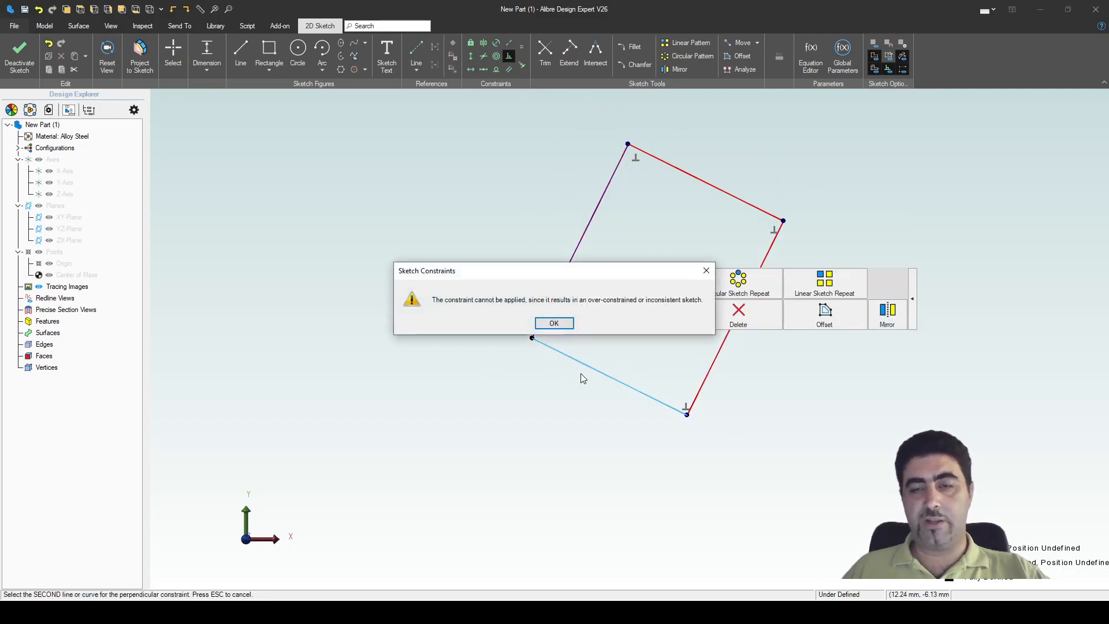
{"action": "left_click_drag", "start_coordinate": [597, 274], "coordinate": [502, 204]}
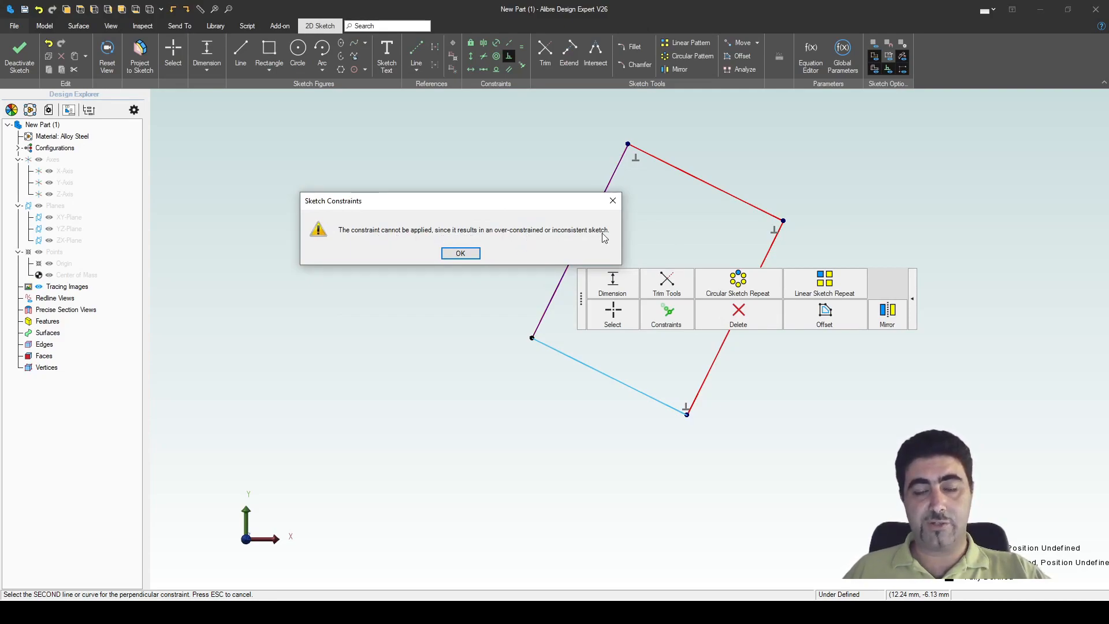
{"action": "left_click", "coordinate": [470, 254]}
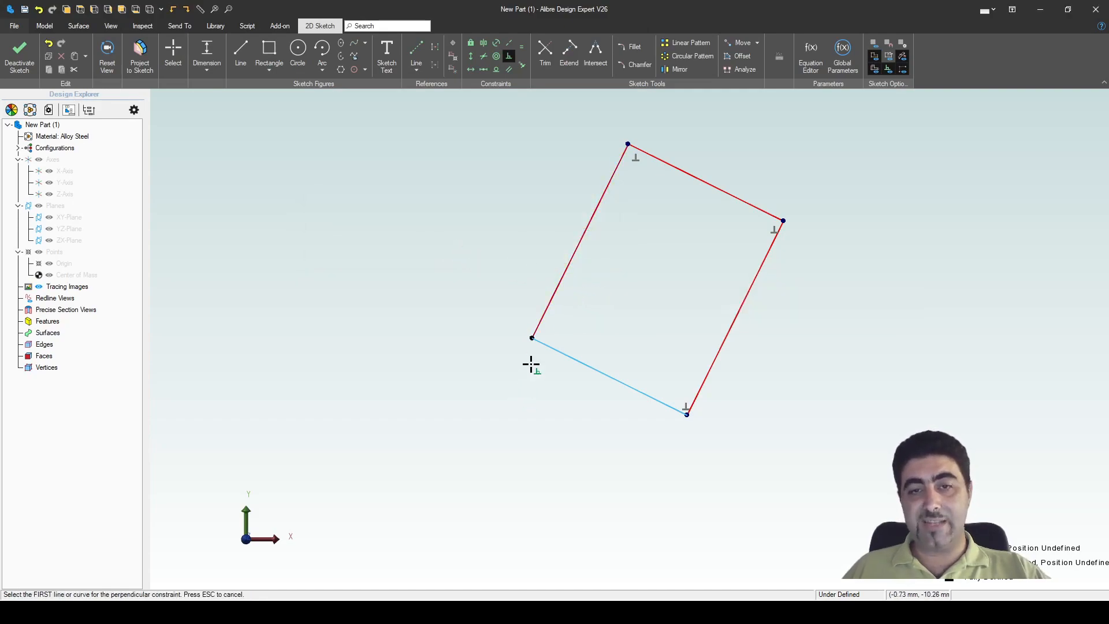
{"action": "left_click_drag", "start_coordinate": [627, 144], "coordinate": [593, 149]}
{"action": "key", "text": "Escape"}
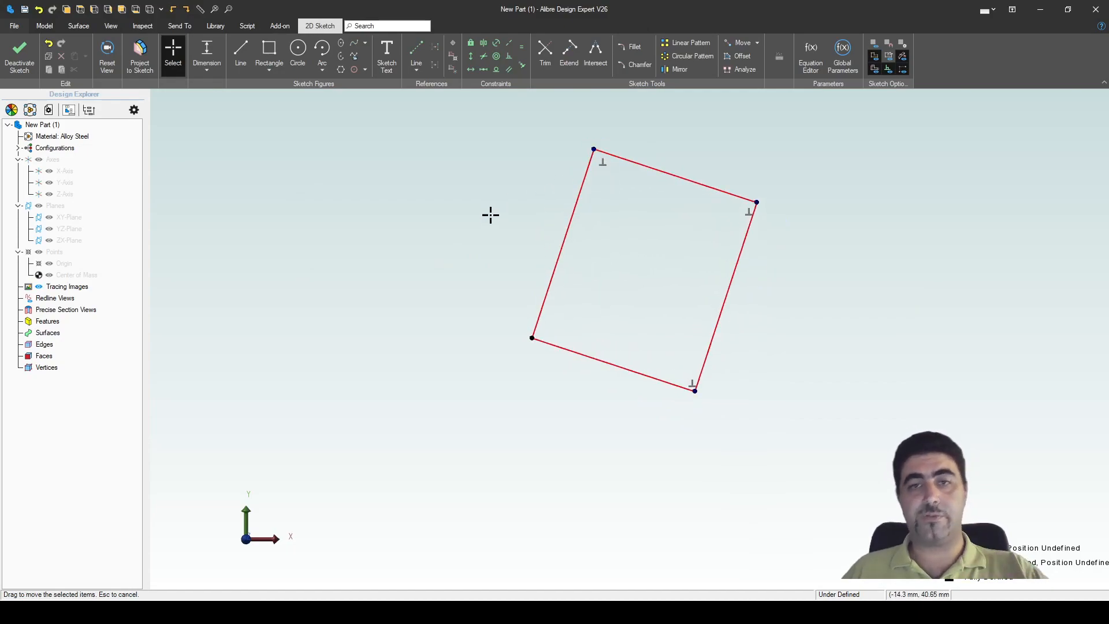
- Apply an Equal constraint to the rectangle's upper and right-hand sides, and rotate the shape about the origin by its lower-right corner
{"action": "left_click", "coordinate": [522, 46]}
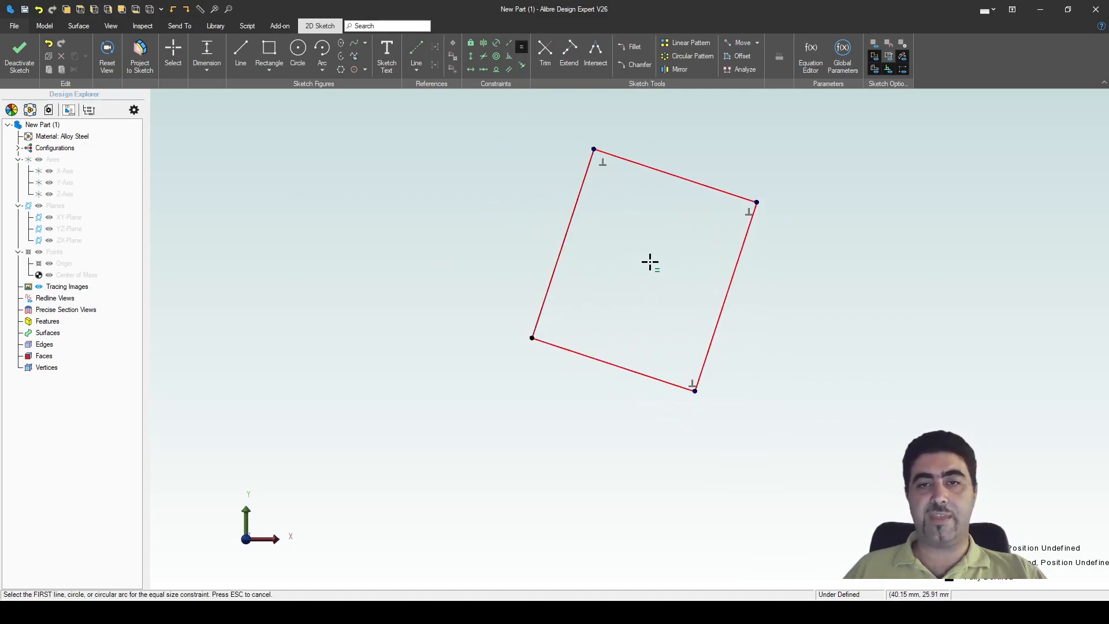
{"action": "left_click", "coordinate": [661, 172]}
{"action": "left_click", "coordinate": [722, 292]}
{"action": "key", "text": "Escape"}
{"action": "key", "text": "Escape"}
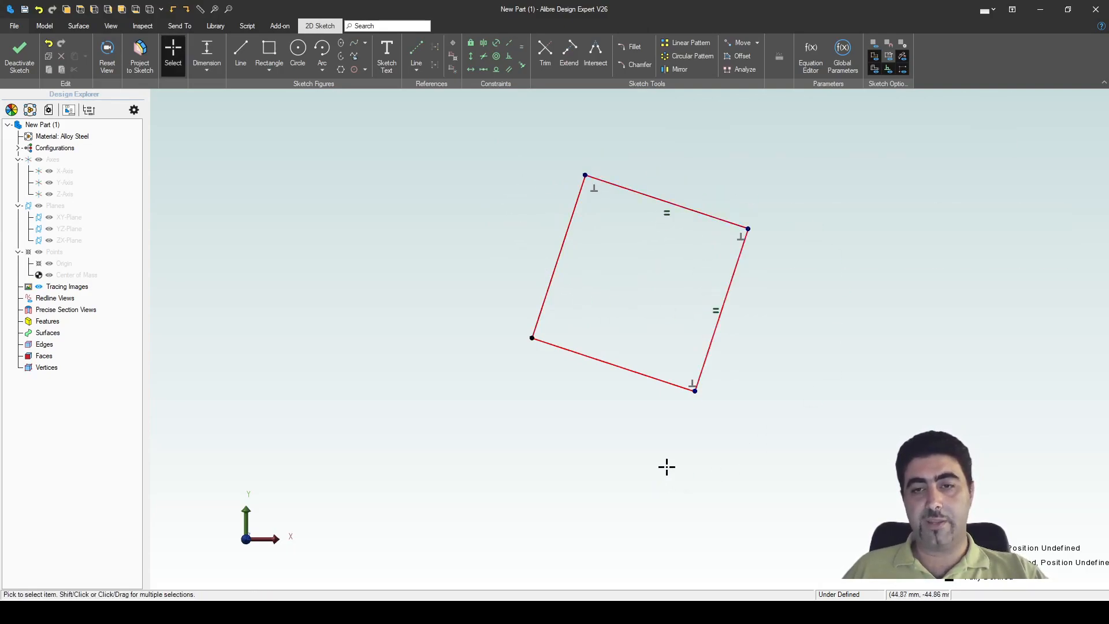
{"action": "left_click_drag", "start_coordinate": [695, 392], "coordinate": [690, 319]}
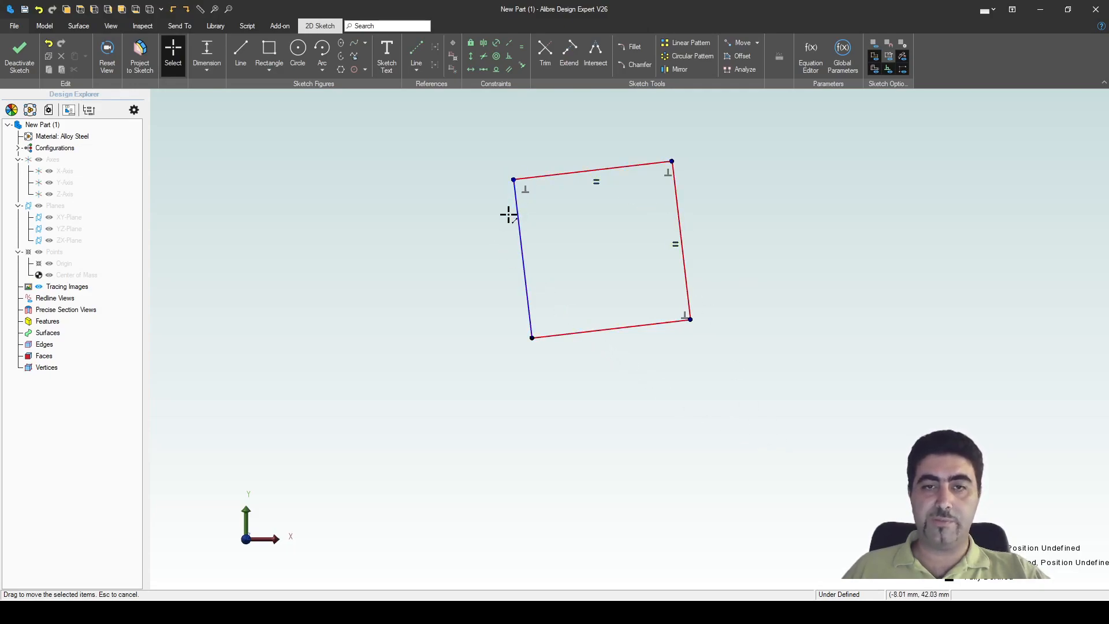
- Try to apply an Equal constraint to the left and right sides, and move the square's lower-right corner
{"action": "left_click", "coordinate": [522, 47]}
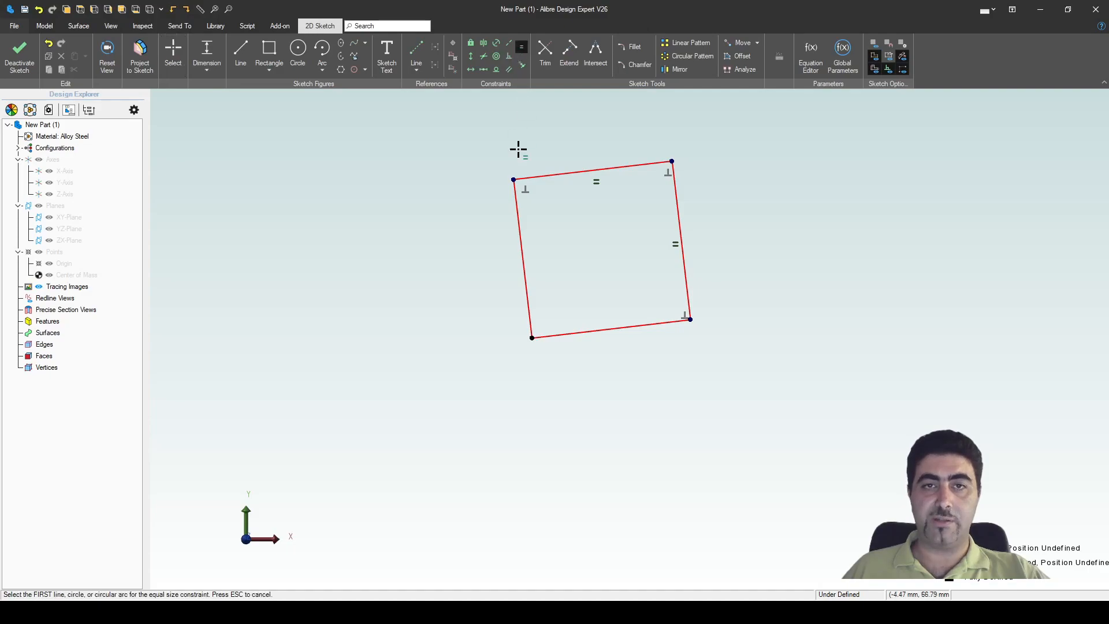
{"action": "left_click", "coordinate": [517, 209]}
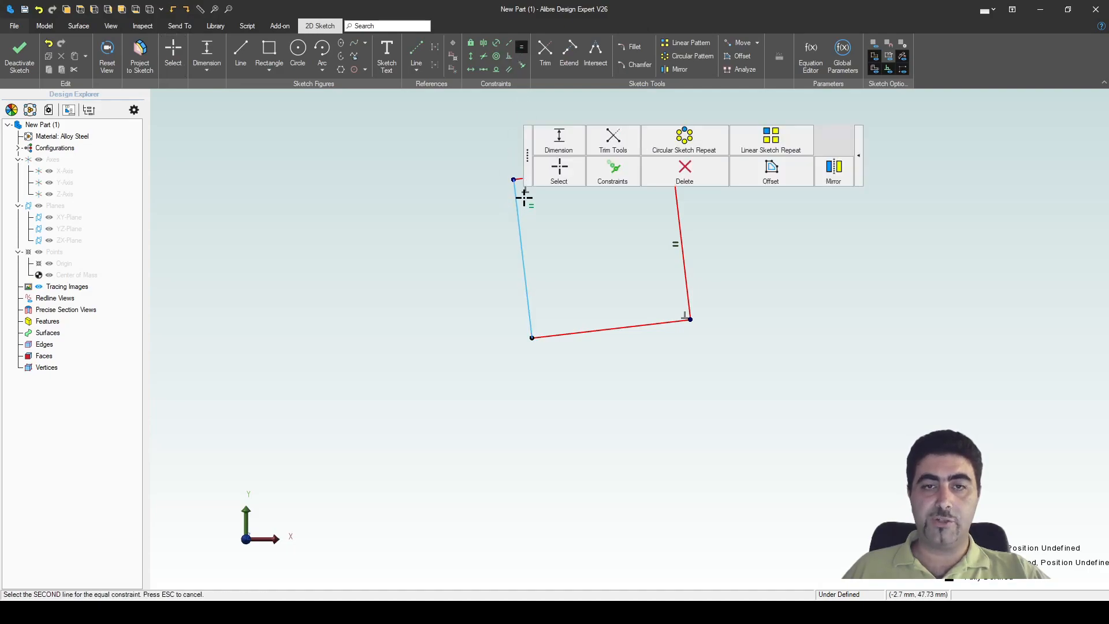
{"action": "left_click", "coordinate": [686, 269]}
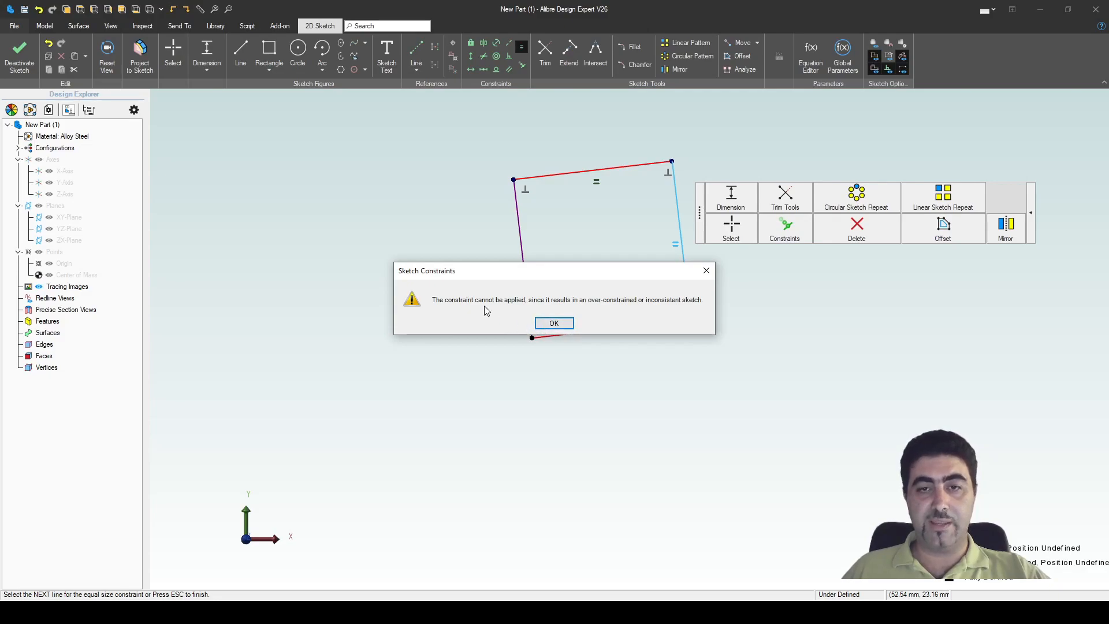
{"action": "left_click", "coordinate": [561, 324]}
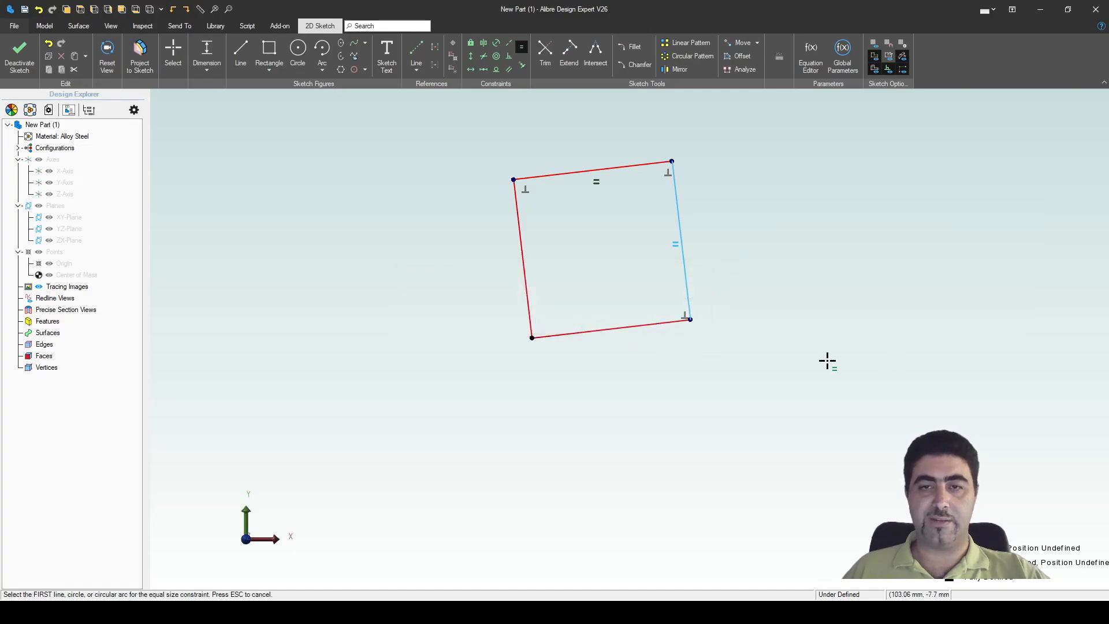
{"action": "key", "text": "Escape"}
{"action": "left_click_drag", "start_coordinate": [693, 326], "coordinate": [715, 384]}
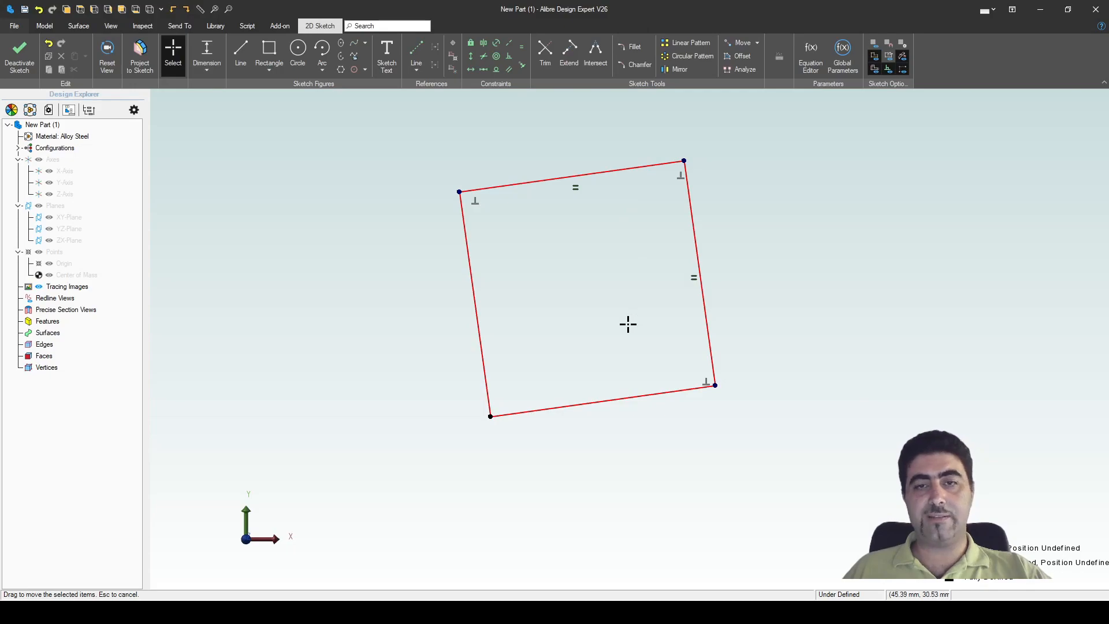
{"action": "key", "text": "Escape"}
- Dimension the square's left side at 50 mm and move the dimension text alongside that side
{"action": "left_click", "coordinate": [484, 298]}
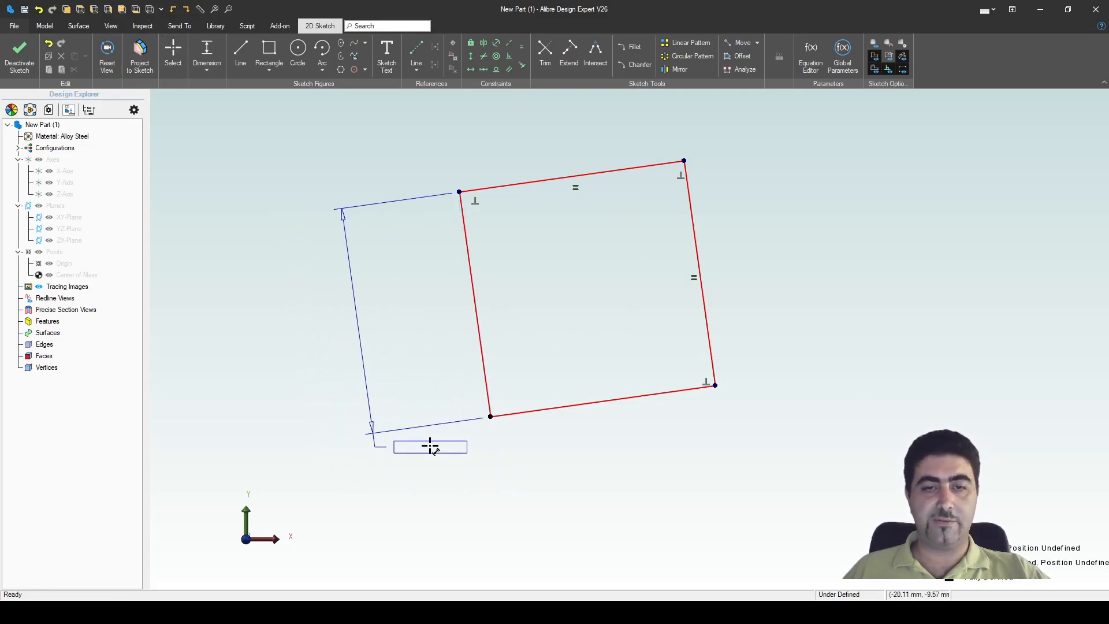
{"action": "left_click", "coordinate": [446, 453]}
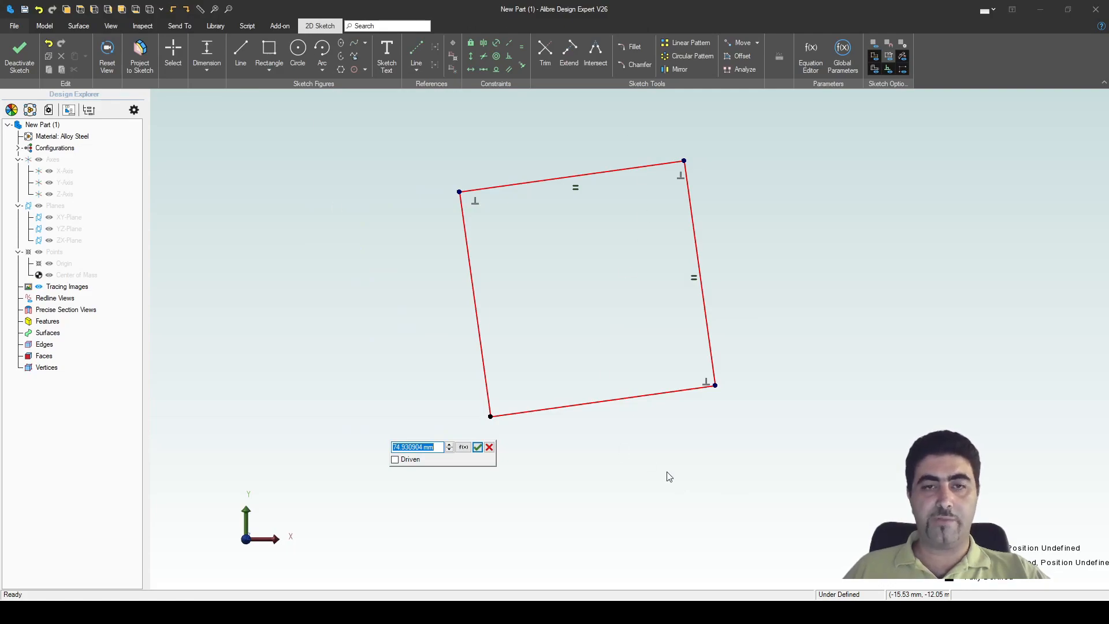
{"action": "type", "text": "50"}
{"action": "key", "text": "Return"}
{"action": "key", "text": "Escape"}
{"action": "mouse_move", "coordinate": [404, 429]}
{"action": "left_mouse_down"}
{"action": "mouse_move", "coordinate": [417, 425]}
{"action": "mouse_move", "coordinate": [440, 354]}
{"action": "left_mouse_up"}
- Rotate the dimensioned square about the origin by its upper-right corner to test its remaining freedom
{"action": "scroll", "coordinate": [490, 366], "scroll_direction": "up", "scroll_amount": 3}
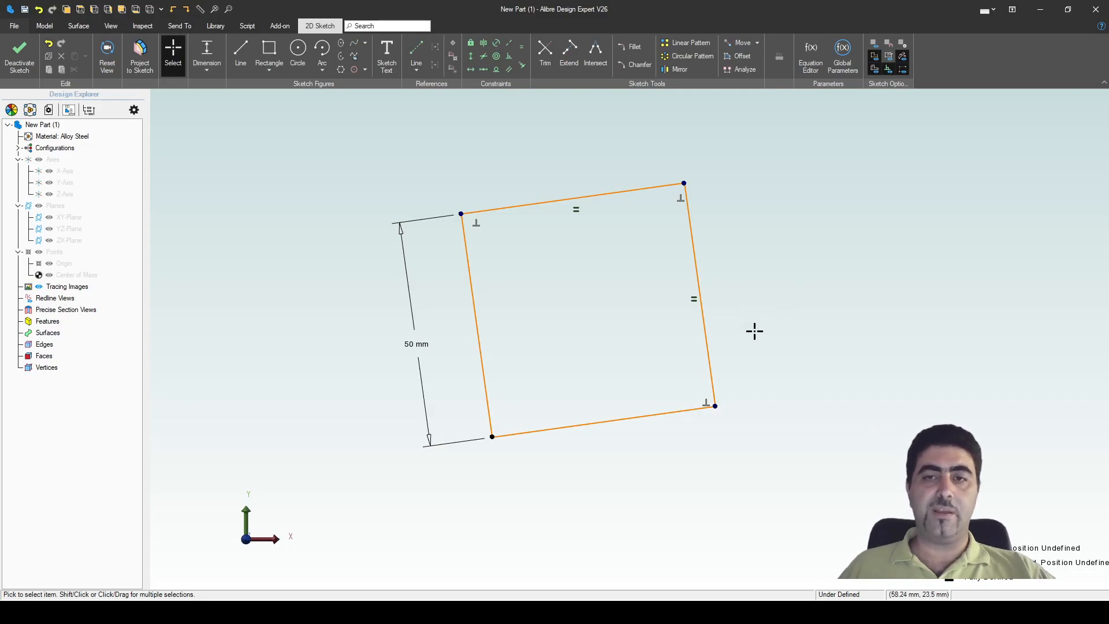
{"action": "scroll", "coordinate": [647, 161], "scroll_direction": "down", "scroll_amount": 2}
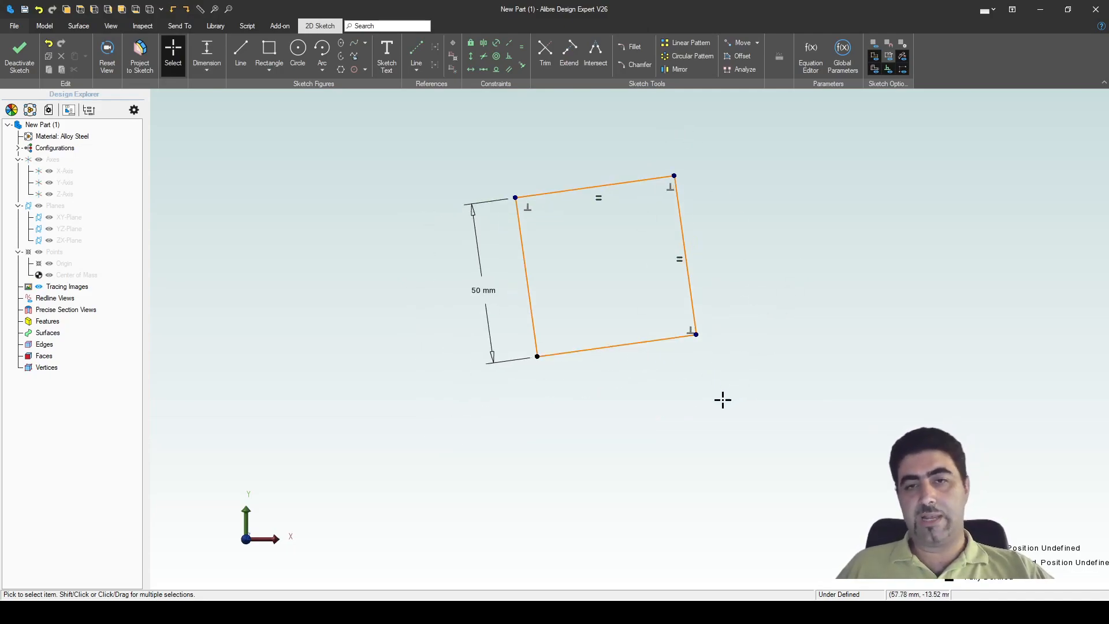
{"action": "scroll", "coordinate": [733, 225], "scroll_direction": "up", "scroll_amount": 1}
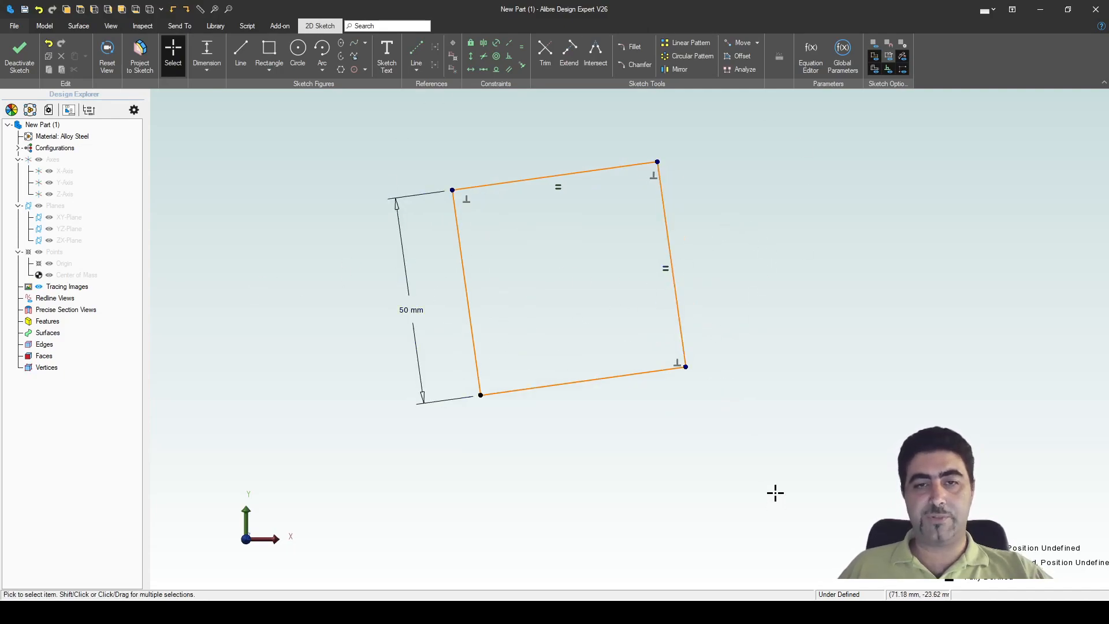
{"action": "scroll", "coordinate": [771, 494], "scroll_direction": "down", "scroll_amount": 1}
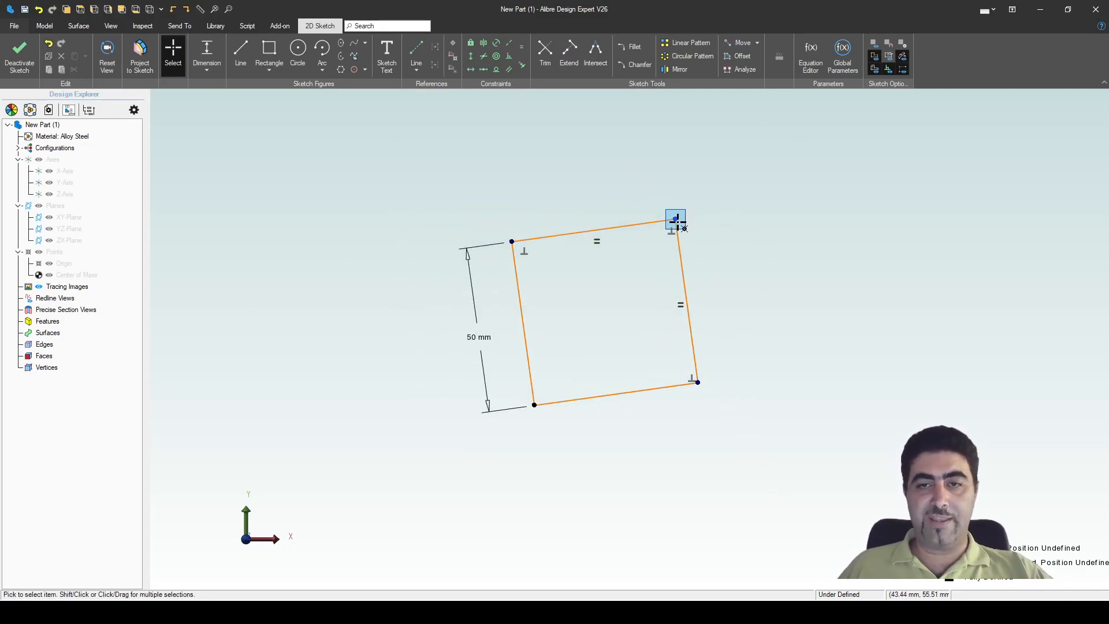
{"action": "left_click_drag", "start_coordinate": [676, 221], "coordinate": [656, 186]}
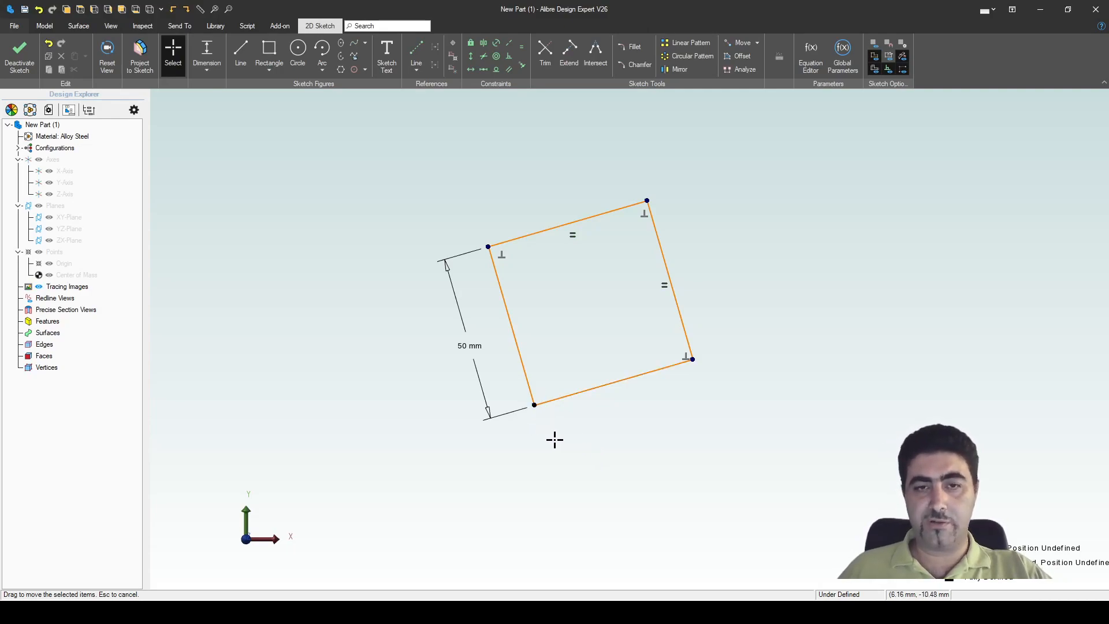
{"action": "mouse_move", "coordinate": [652, 188]}
{"action": "left_mouse_down"}
{"action": "mouse_move", "coordinate": [703, 250]}
{"action": "mouse_move", "coordinate": [557, 495]}
{"action": "mouse_move", "coordinate": [376, 354]}
{"action": "mouse_move", "coordinate": [600, 237]}
{"action": "mouse_move", "coordinate": [587, 470]}
{"action": "mouse_move", "coordinate": [381, 300]}
{"action": "mouse_move", "coordinate": [680, 319]}
{"action": "mouse_move", "coordinate": [397, 462]}
{"action": "mouse_move", "coordinate": [500, 226]}
{"action": "mouse_move", "coordinate": [597, 245]}
{"action": "mouse_move", "coordinate": [611, 258]}
{"action": "mouse_move", "coordinate": [599, 272]}
{"action": "left_mouse_up"}
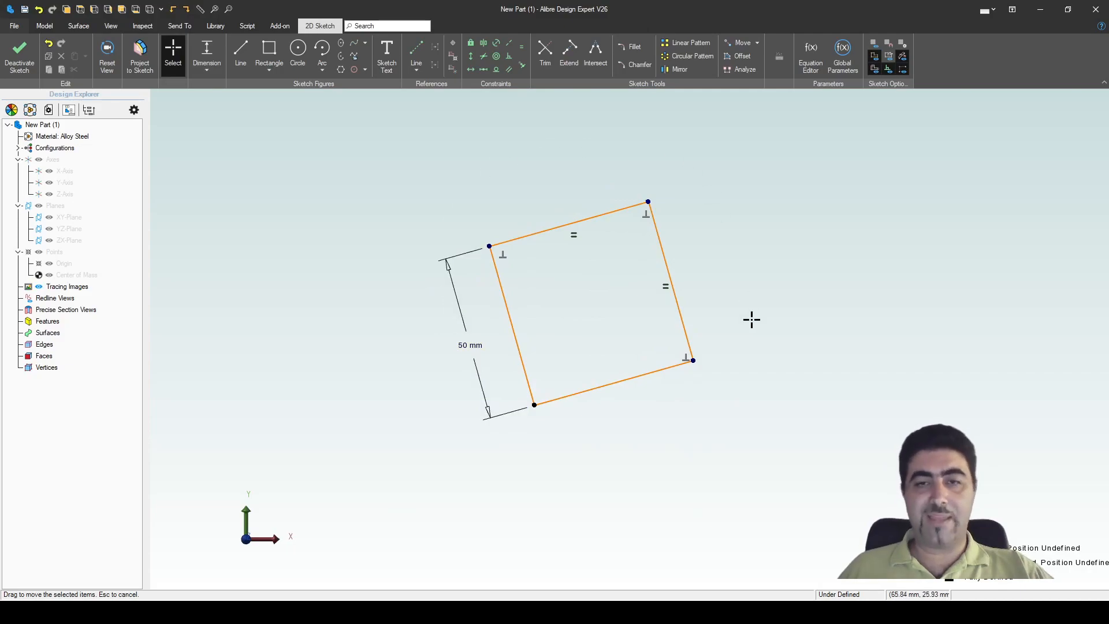
{"action": "left_click_drag", "start_coordinate": [646, 201], "coordinate": [623, 277]}
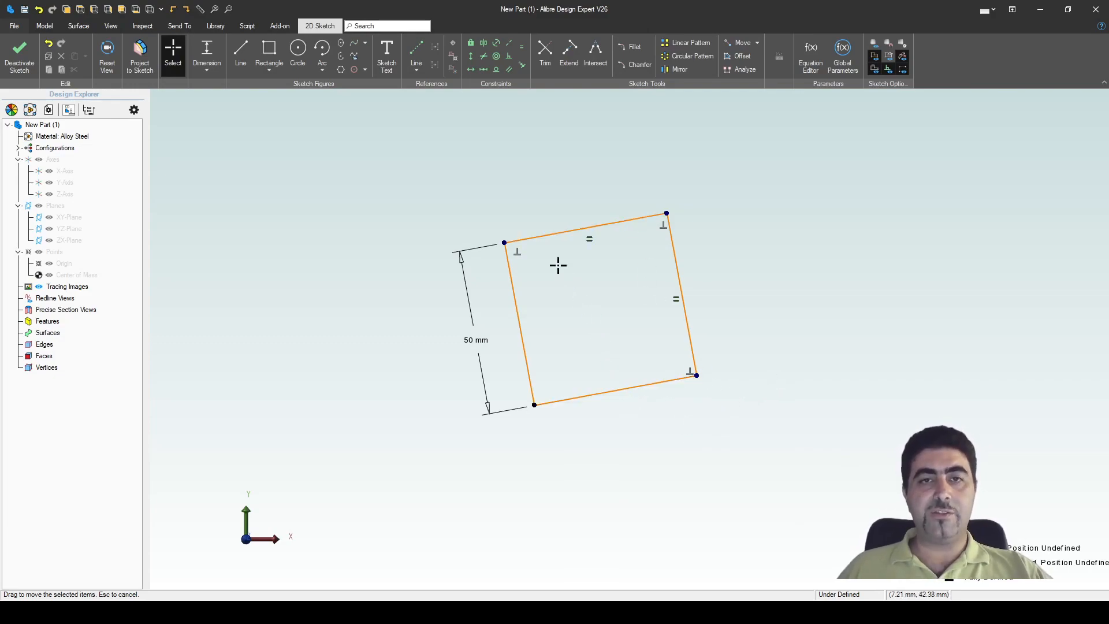
- Apply a Horizontal constraint to the square's bottom side, and open the left side's dimension to look at its value
{"action": "left_click", "coordinate": [580, 398]}
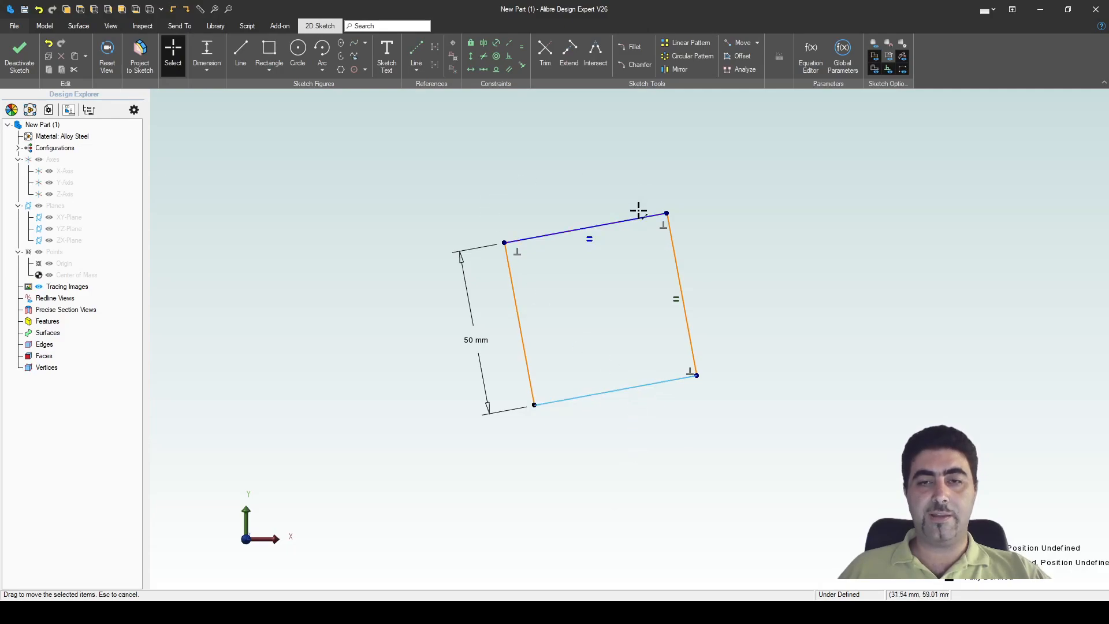
{"action": "left_click", "coordinate": [470, 71]}
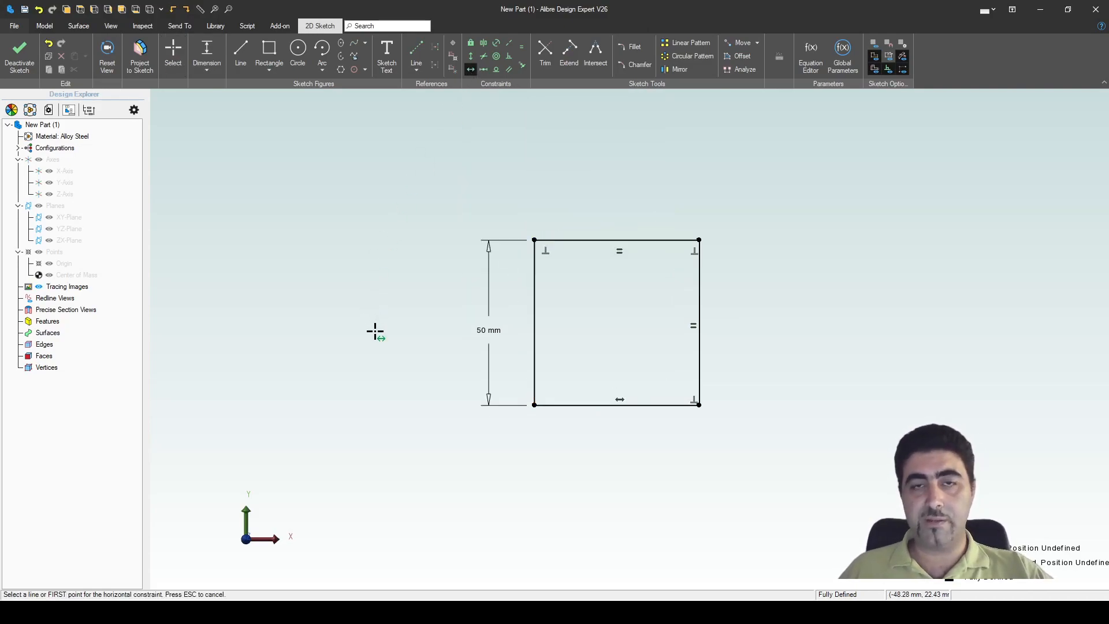
{"action": "key", "text": "Escape"}
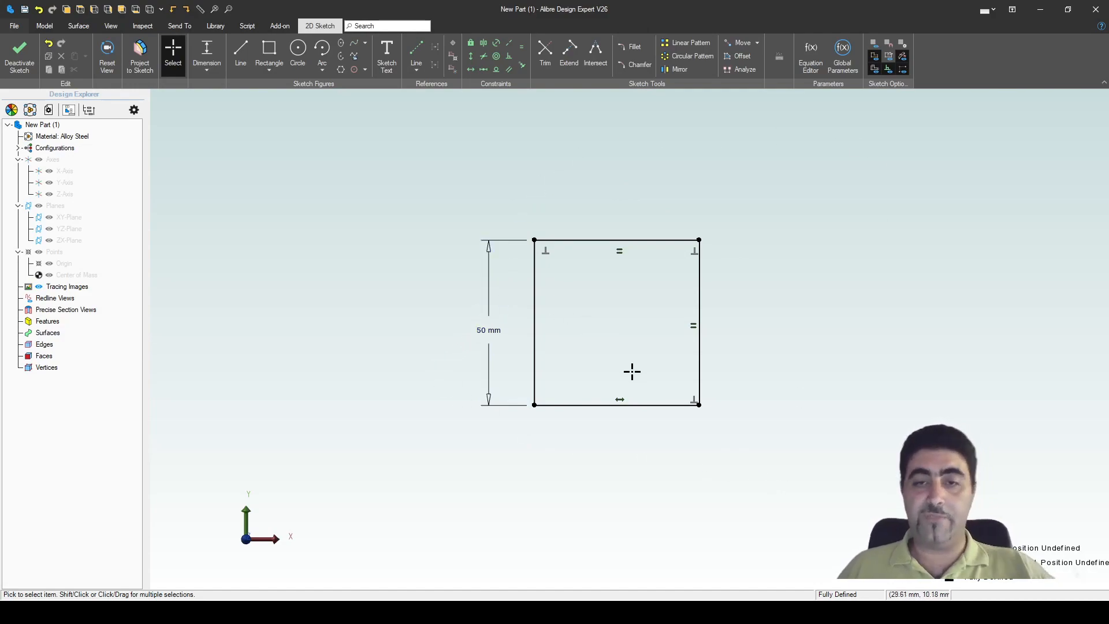
{"action": "double_click", "coordinate": [479, 330]}
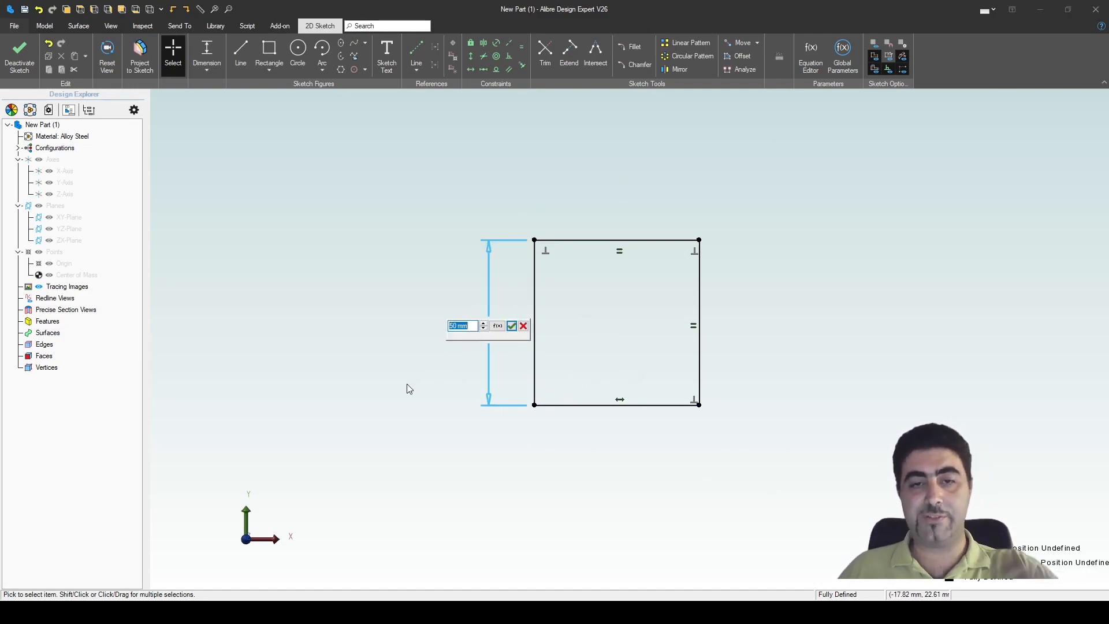
{"action": "key", "text": "Escape"}
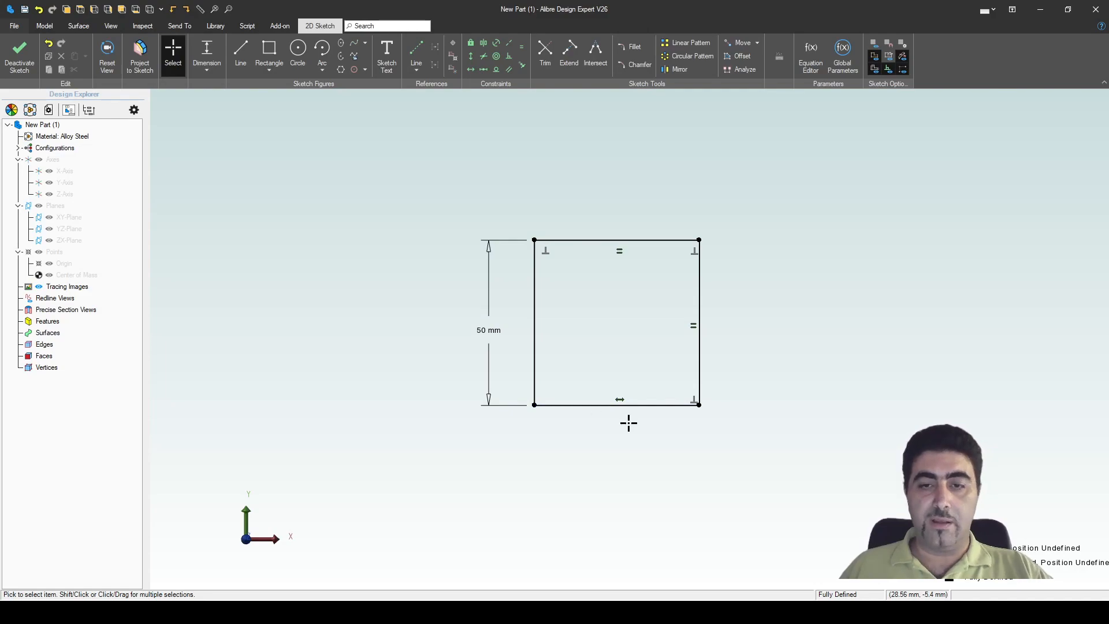
- Delete the Equal constraint from the square and stretch it horizontally by its lower-right corner into a wide rectangle
{"action": "left_click", "coordinate": [618, 251]}
{"action": "key", "text": "Delete"}
{"action": "left_click_drag", "start_coordinate": [704, 408], "coordinate": [954, 417]}
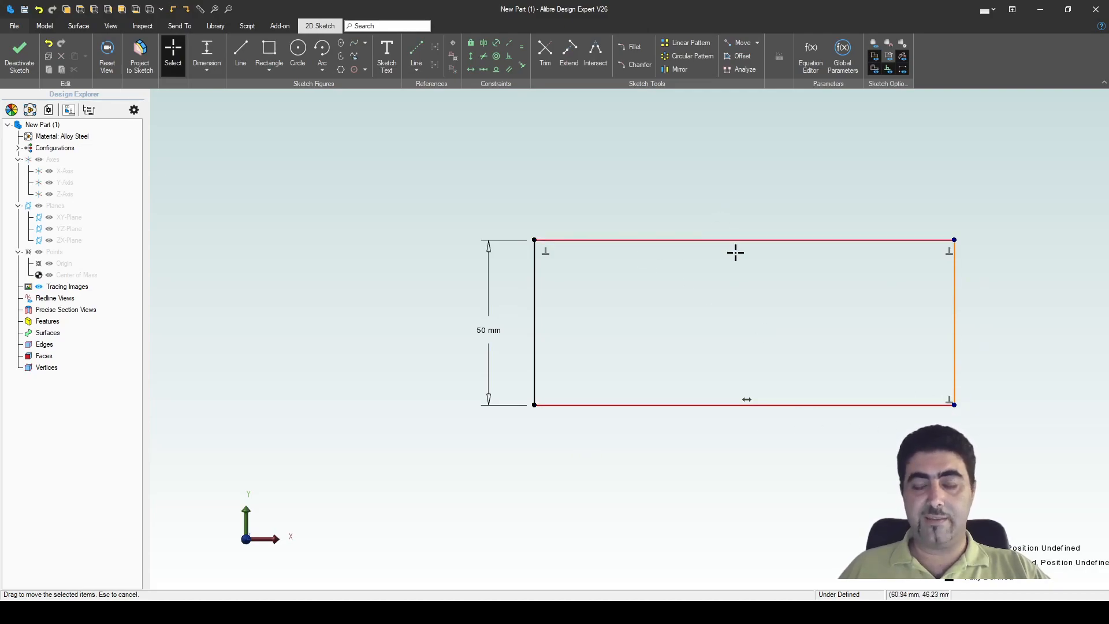
{"action": "left_click_drag", "start_coordinate": [955, 407], "coordinate": [913, 438]}
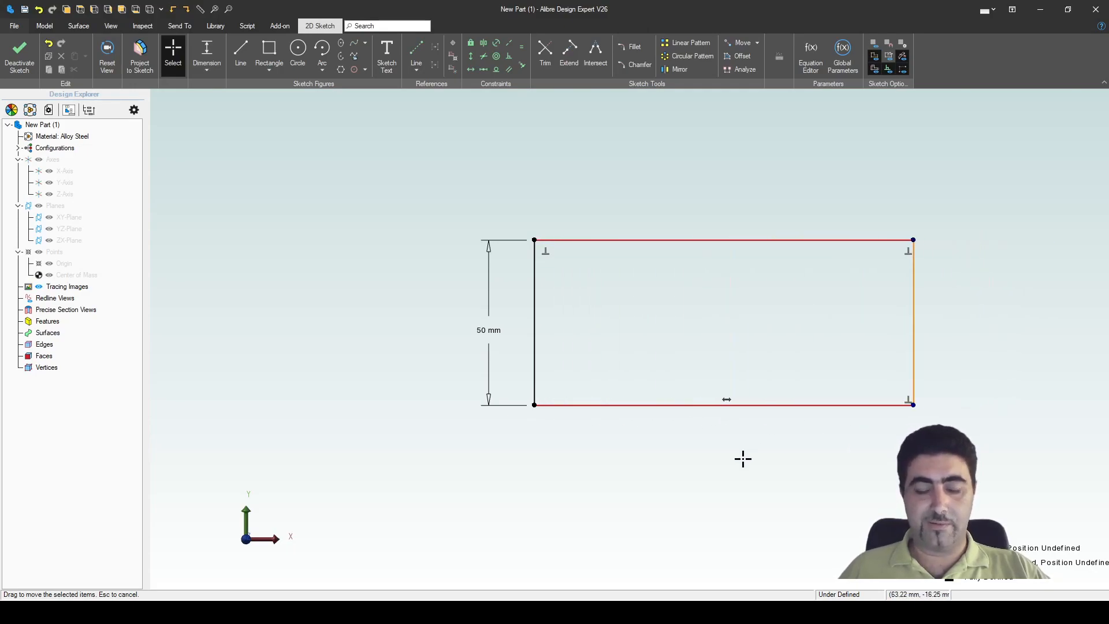
- Dimension the rectangle's top side at 100 mm
{"action": "key", "text": "d"}
{"action": "left_click", "coordinate": [577, 239]}
{"action": "left_click", "coordinate": [580, 231]}
{"action": "type", "text": "100"}
{"action": "key", "text": "Return"}
{"action": "key", "text": "Escape"}
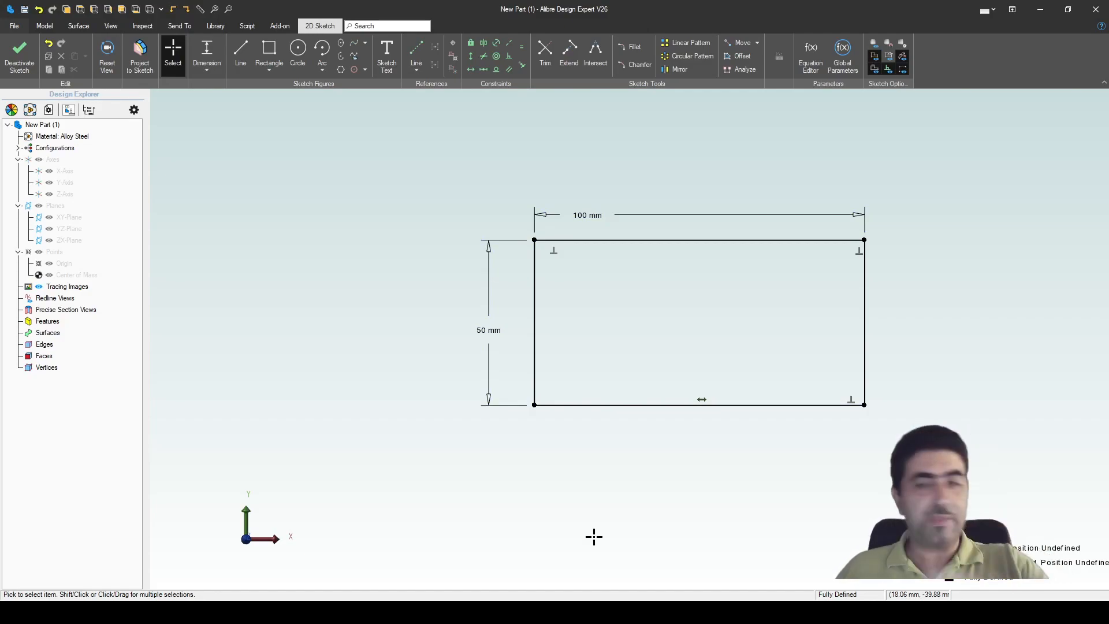
- Set the top side's dimension to 50 mm
{"action": "double_click", "coordinate": [592, 222]}
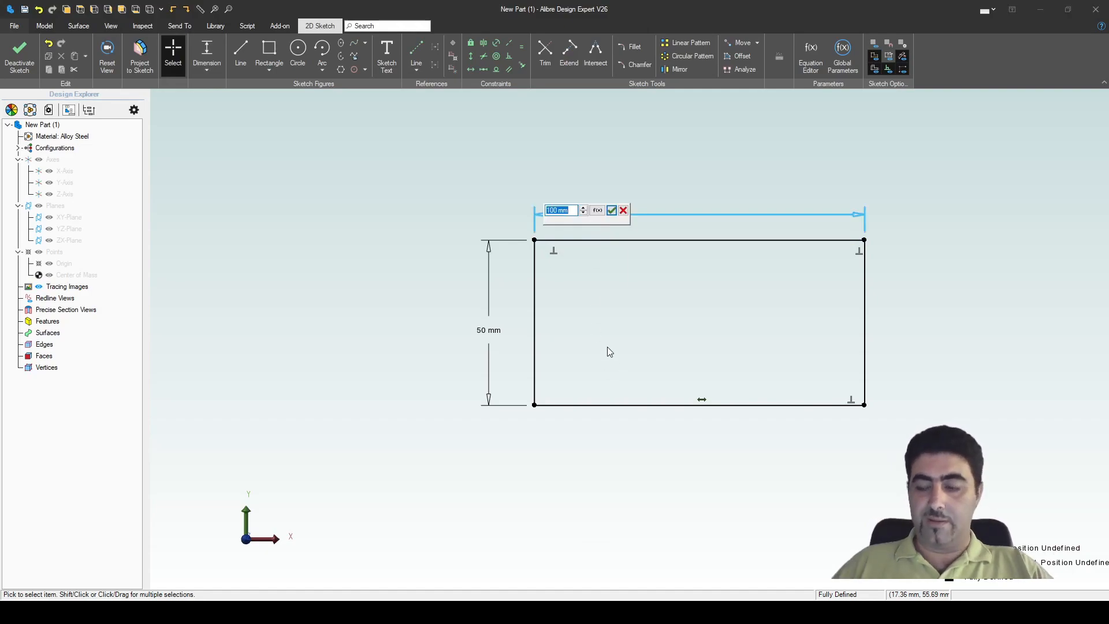
{"action": "type", "text": "50"}
{"action": "key", "text": "Return"}
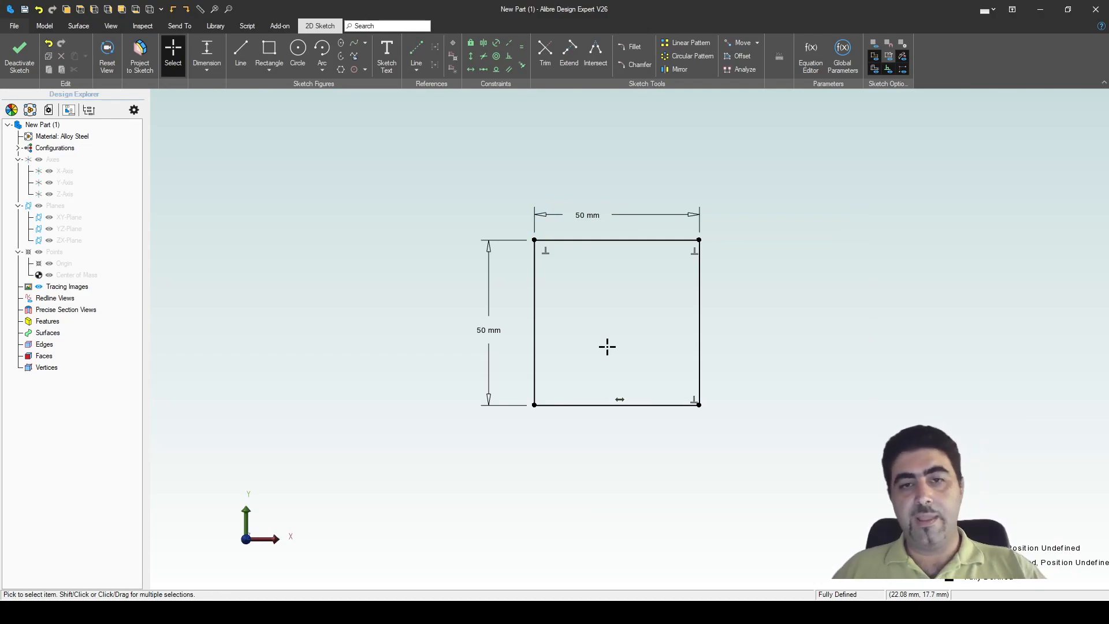
- Open the left side's dimension and the top side's dimension in turn to read their parameter names
{"action": "scroll", "coordinate": [622, 299], "scroll_direction": "up", "scroll_amount": 4}
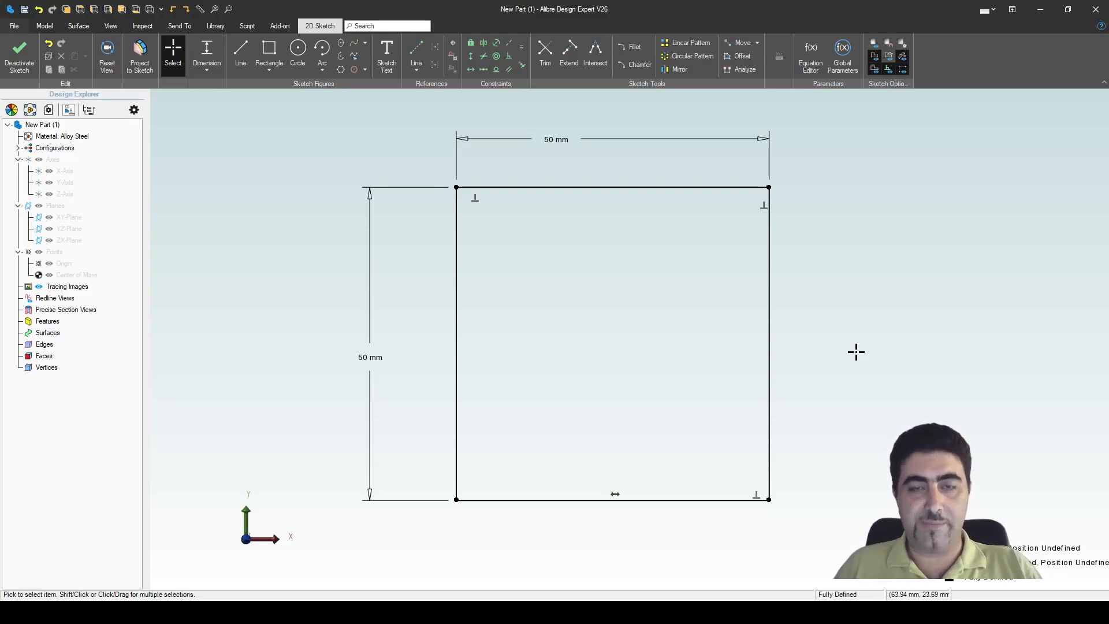
{"action": "scroll", "coordinate": [856, 352], "scroll_direction": "down", "scroll_amount": 3}
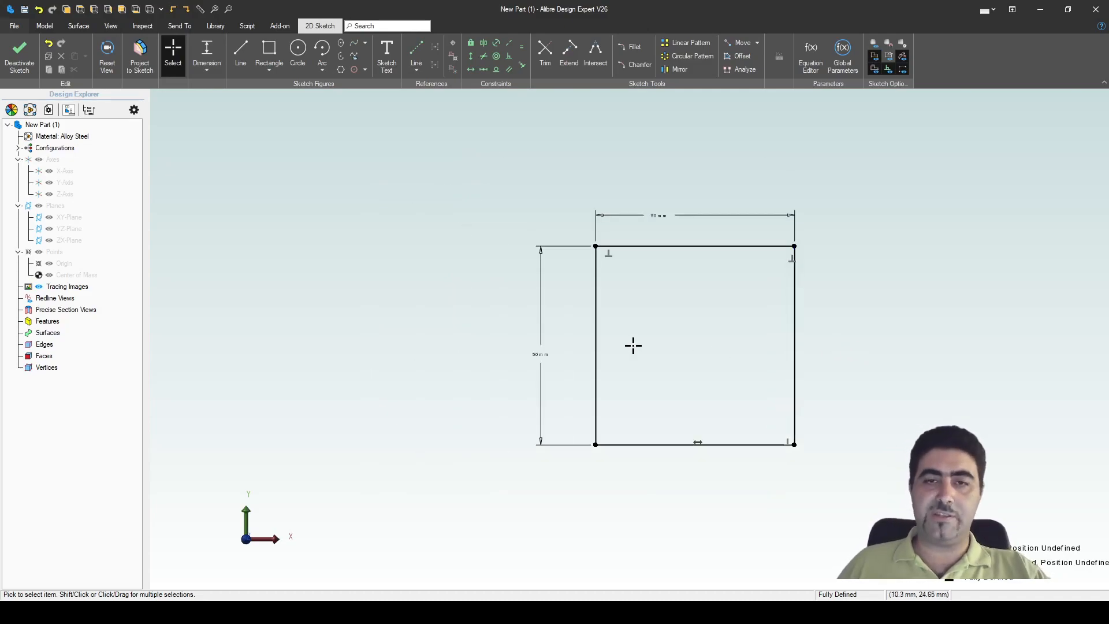
{"action": "scroll", "coordinate": [490, 346], "scroll_direction": "down", "scroll_amount": 1}
{"action": "scroll", "coordinate": [770, 350], "scroll_direction": "up", "scroll_amount": 2}
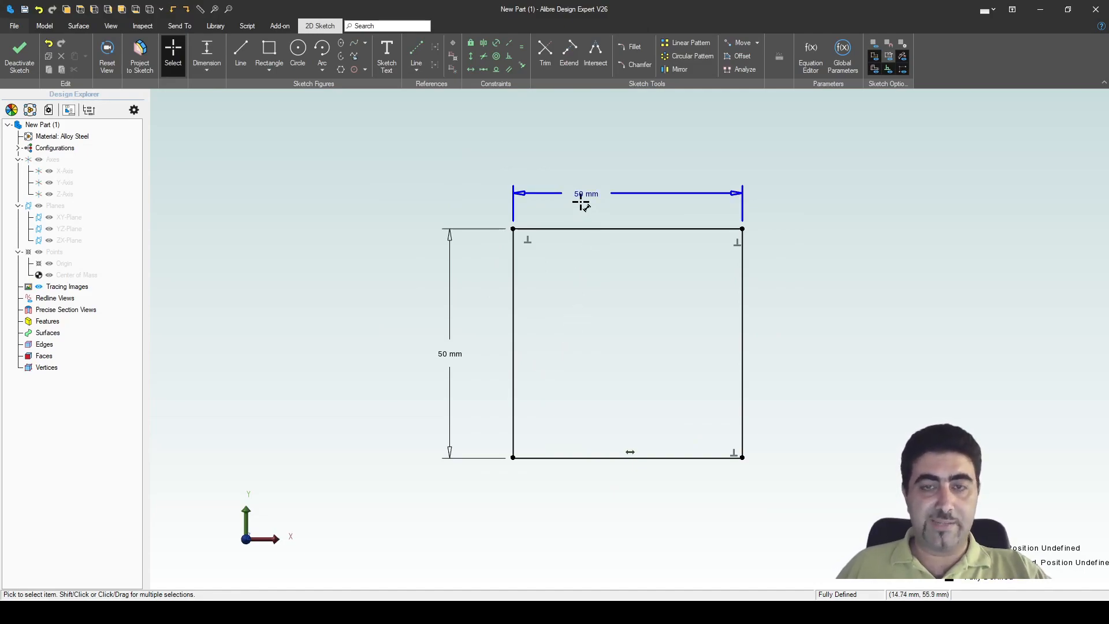
{"action": "left_click", "coordinate": [452, 355]}
{"action": "double_click", "coordinate": [454, 356]}
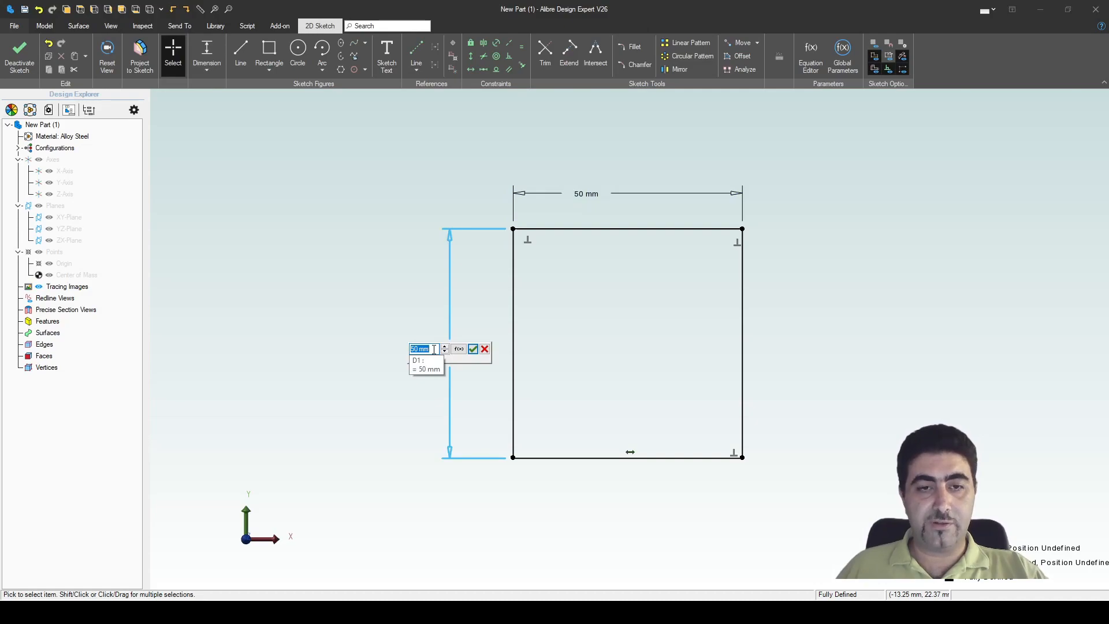
{"action": "left_click", "coordinate": [485, 350]}
{"action": "double_click", "coordinate": [589, 193]}
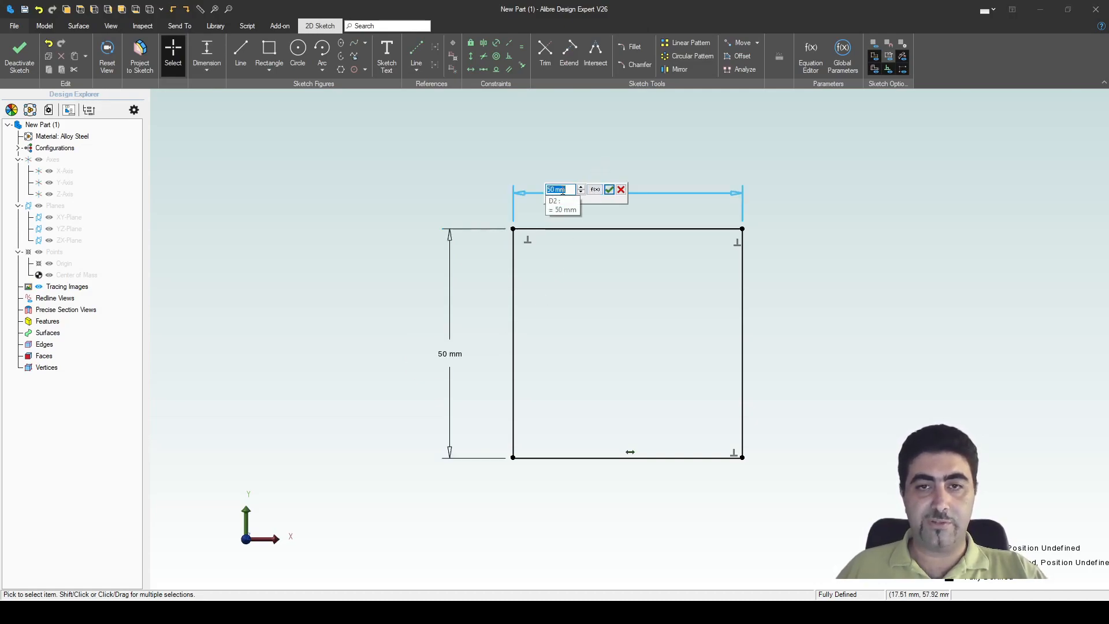
{"action": "left_click", "coordinate": [621, 190]}
- Link the top side's dimension to the left side's dimension by entering d1 as its value
{"action": "double_click", "coordinate": [587, 195]}
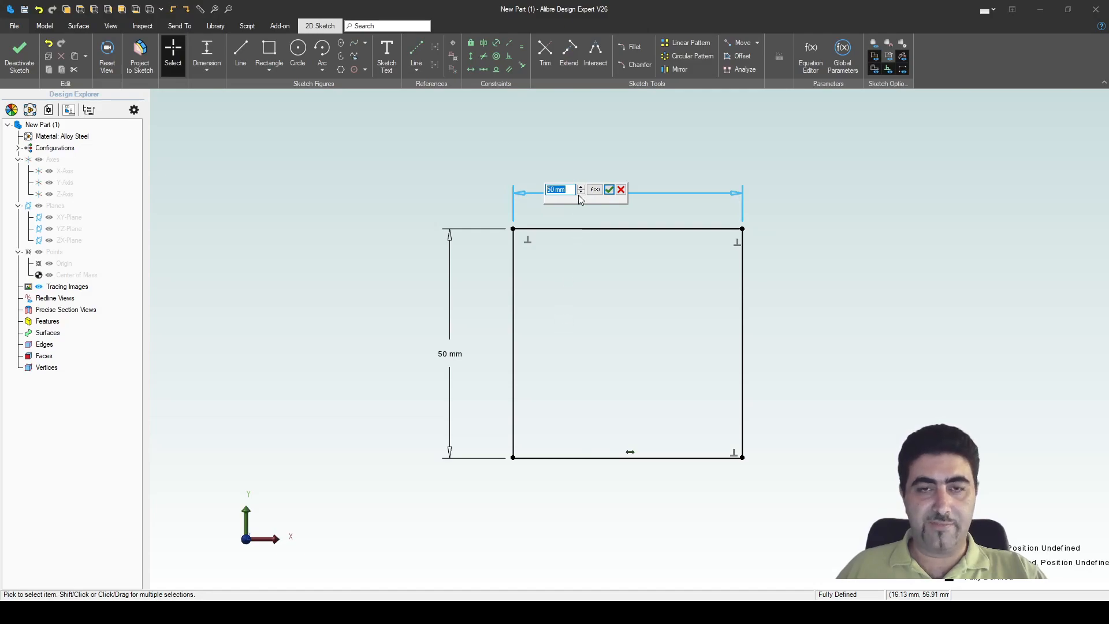
{"action": "type", "text": "d1"}
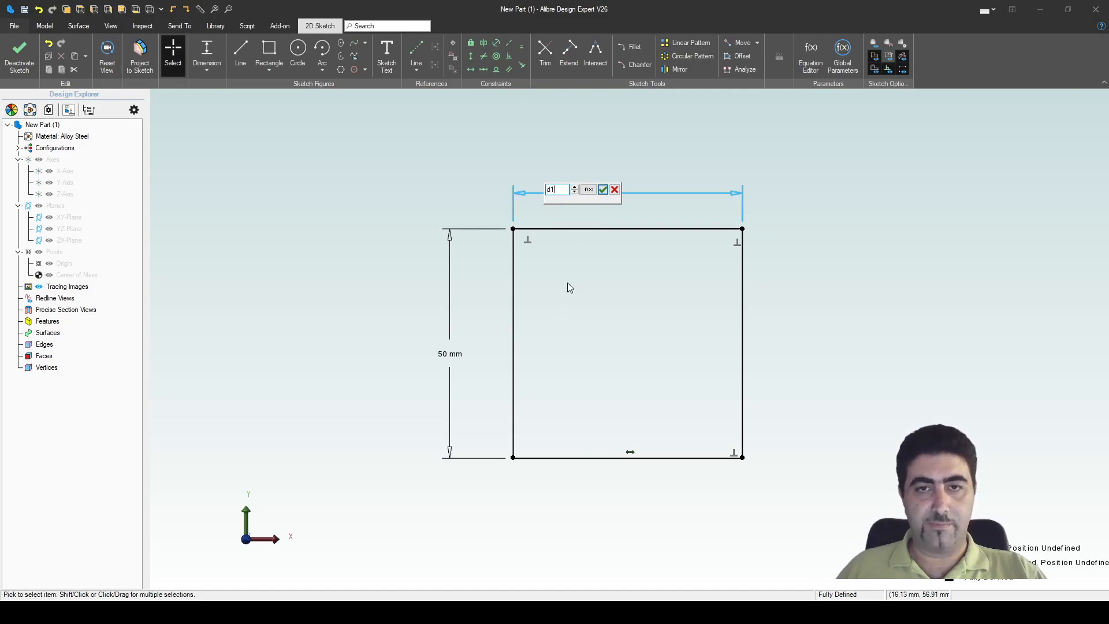
{"action": "left_click", "coordinate": [603, 190]}
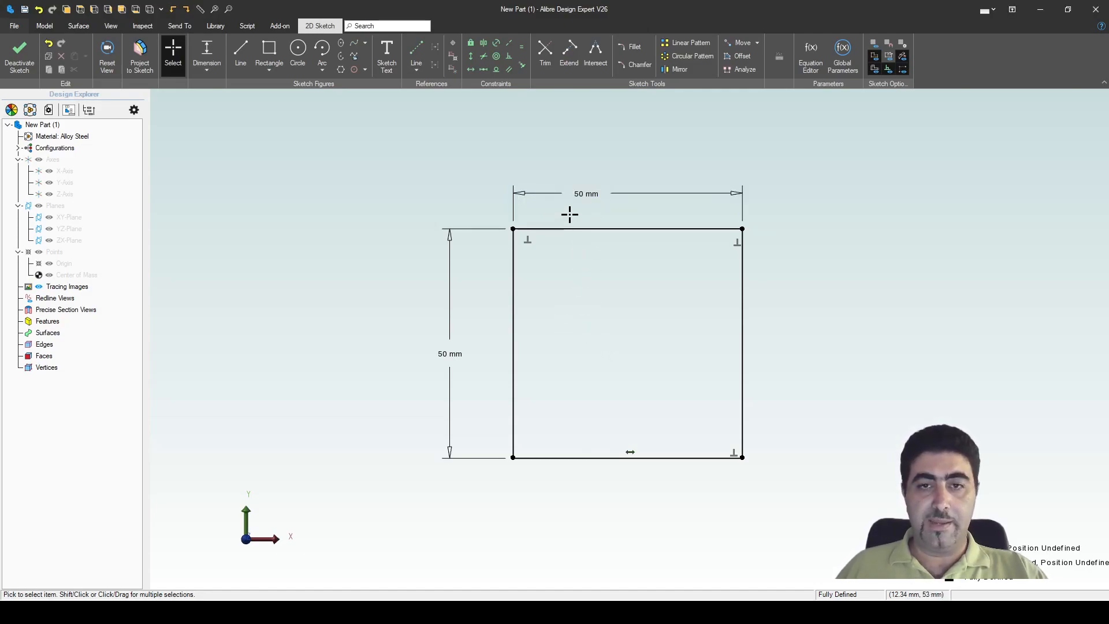
- Set the left side's dimension to 75 mm
{"action": "double_click", "coordinate": [456, 358]}
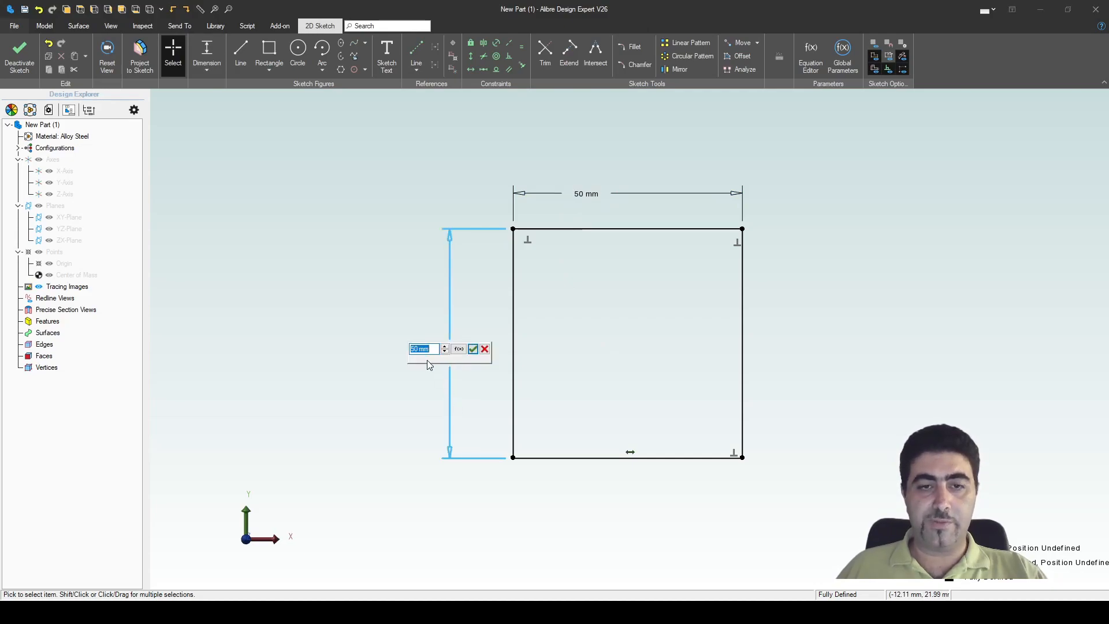
{"action": "left_click", "coordinate": [403, 427]}
{"action": "double_click", "coordinate": [448, 365]}
{"action": "type", "text": "75"}
{"action": "key", "text": "Return"}
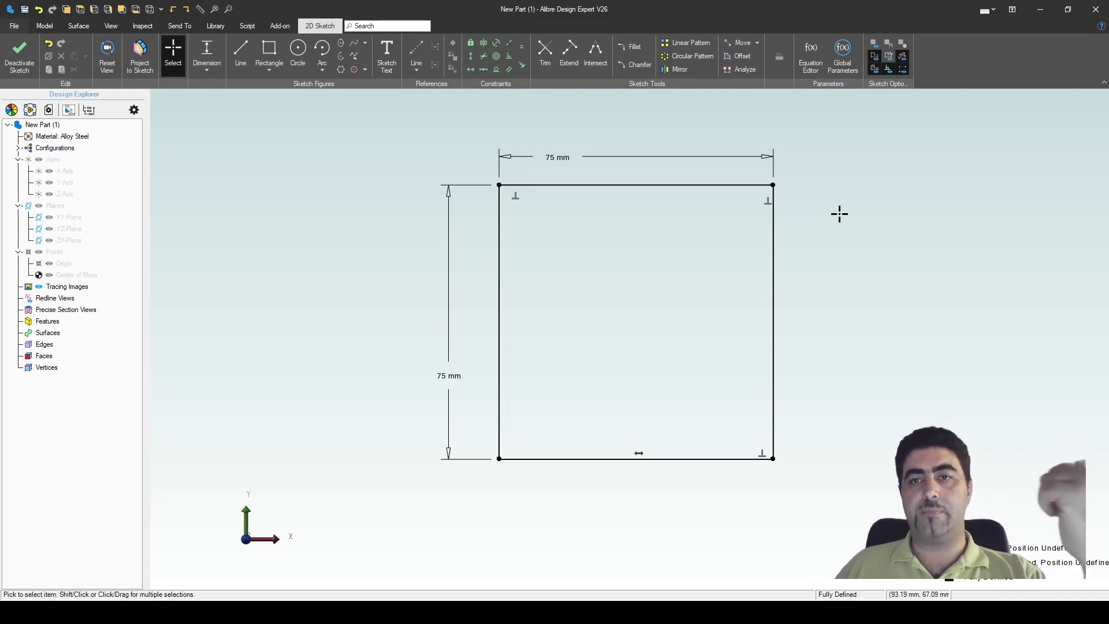
- Open the top side's dimension to check the expression behind its value
{"action": "left_click", "coordinate": [576, 162]}
{"action": "double_click", "coordinate": [576, 162]}
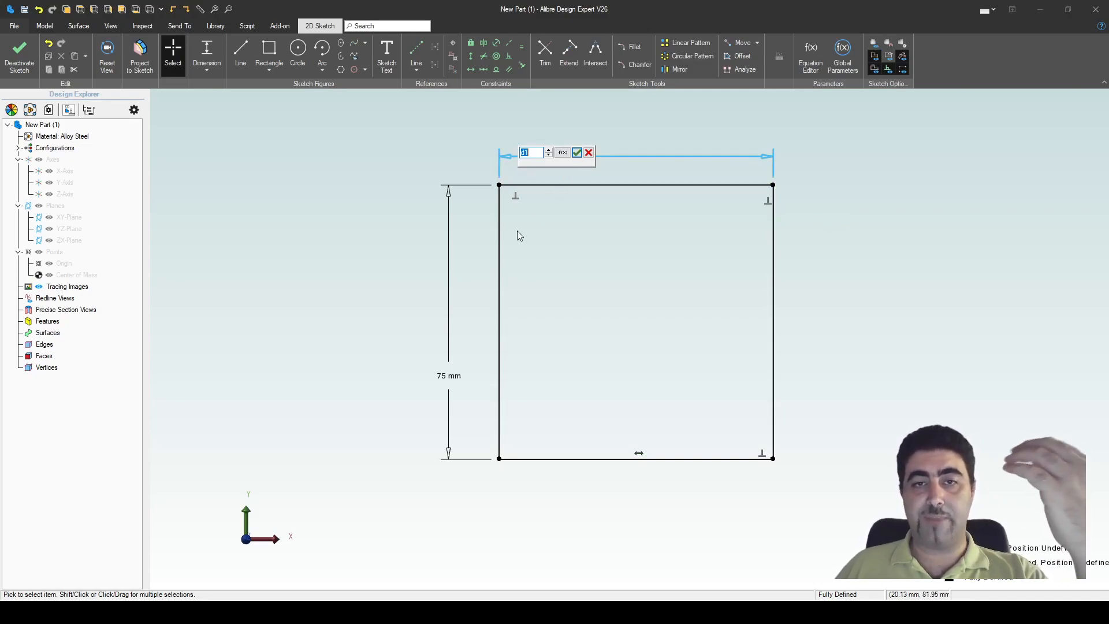
{"action": "left_click", "coordinate": [588, 153]}
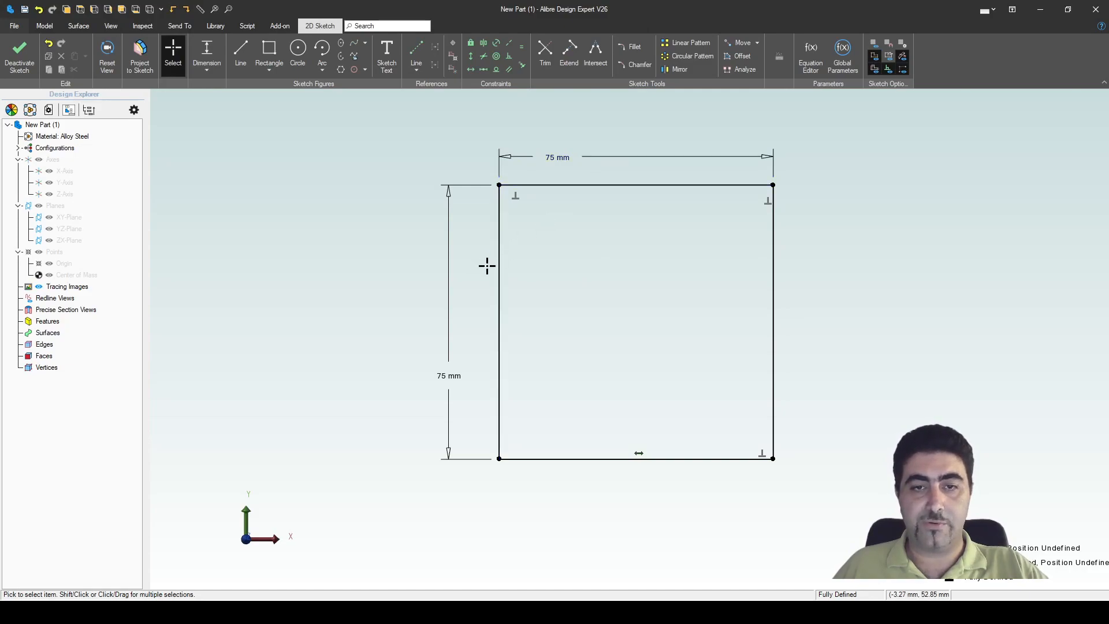
- Replace the d1 reference in the top side's dimension with a fixed value of 50 mm
{"action": "left_click", "coordinate": [548, 165]}
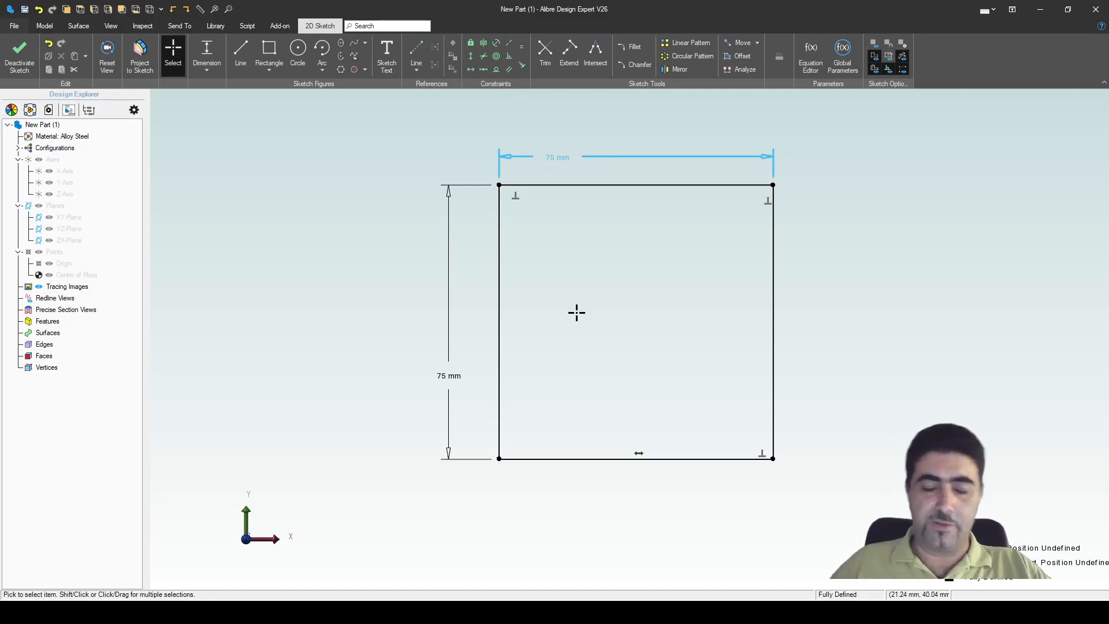
{"action": "double_click", "coordinate": [560, 157]}
{"action": "key", "text": "BackSpace"}
{"action": "key", "text": "BackSpace"}
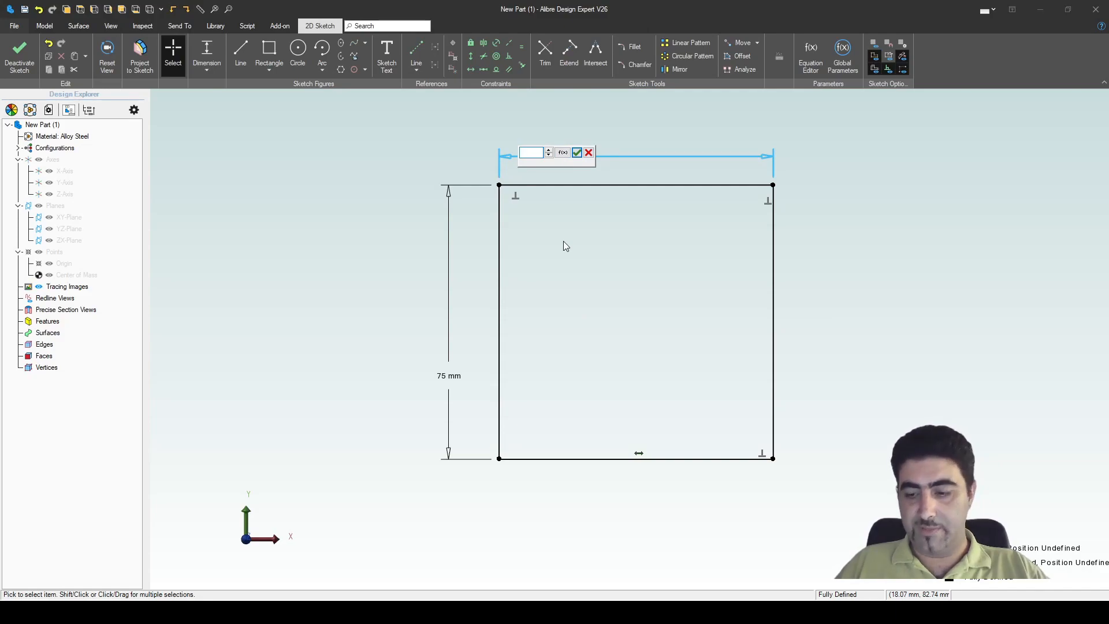
{"action": "type", "text": "50"}
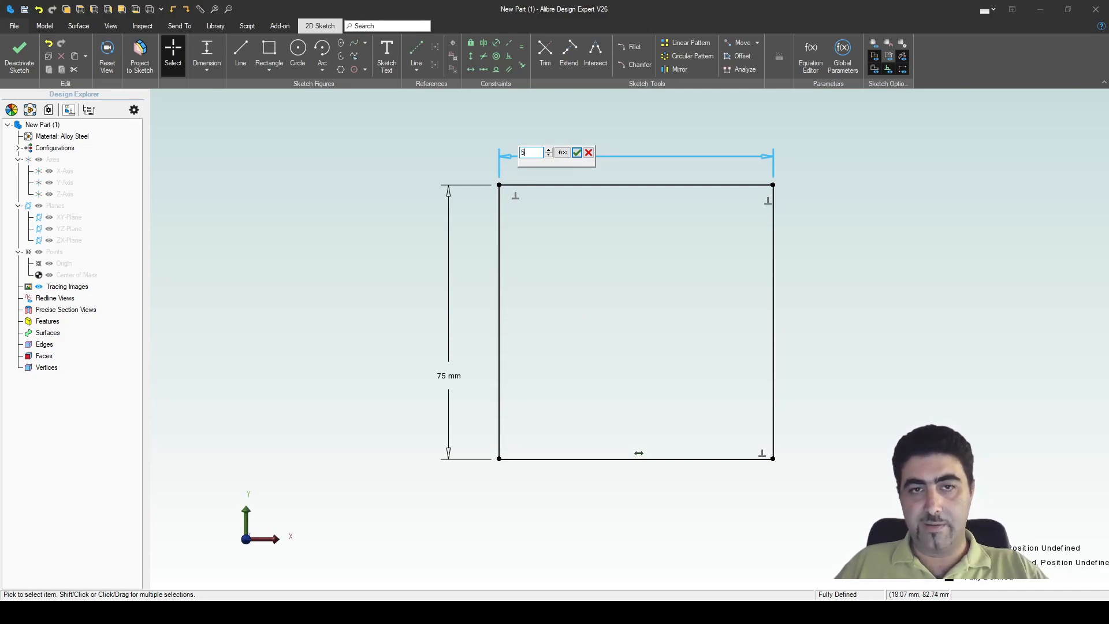
{"action": "key", "text": "Return"}
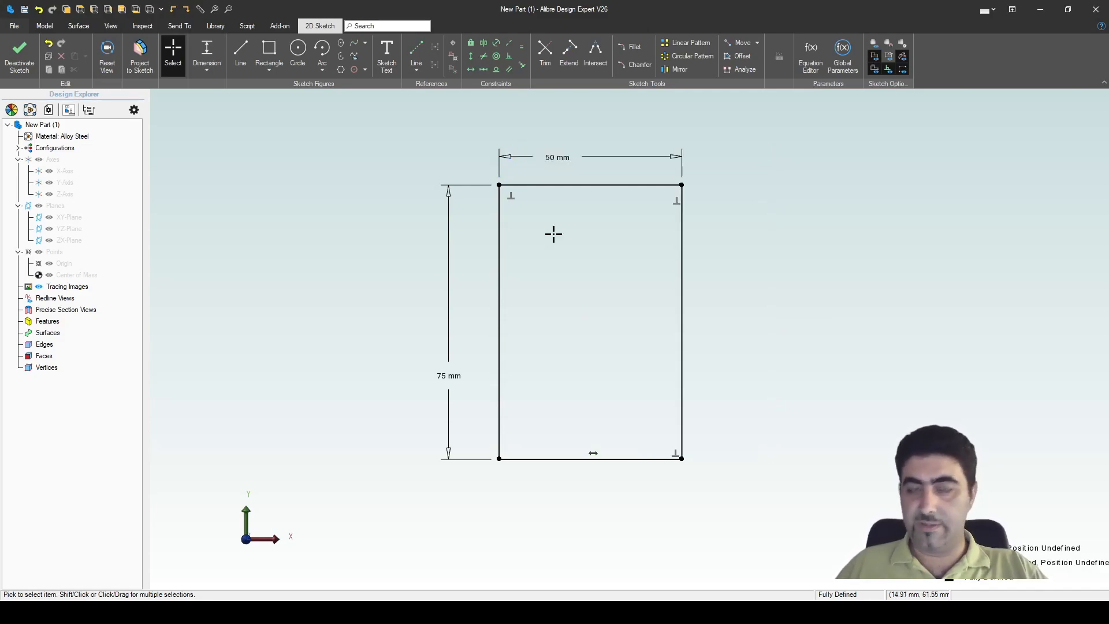
- Set the left side's dimension to 25 mm
{"action": "double_click", "coordinate": [437, 377]}
{"action": "type", "text": "25"}
{"action": "key", "text": "Return"}
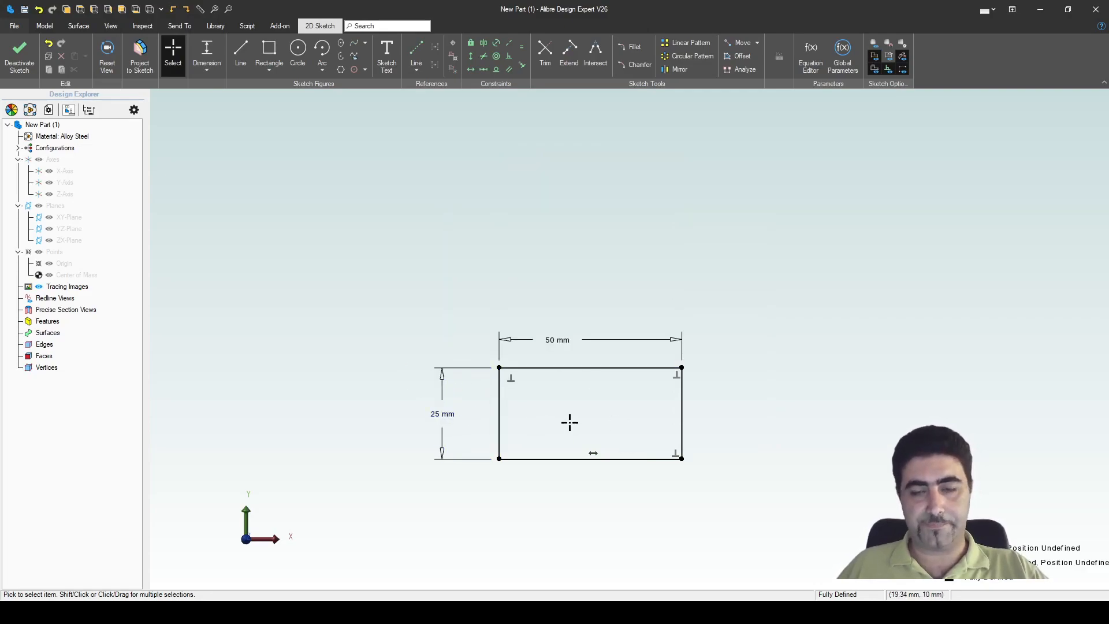
{"action": "scroll", "coordinate": [576, 414], "scroll_direction": "up", "scroll_amount": 3}
{"action": "scroll", "coordinate": [737, 212], "scroll_direction": "down", "scroll_amount": 2}
{"action": "scroll", "coordinate": [599, 354], "scroll_direction": "up", "scroll_amount": 3}
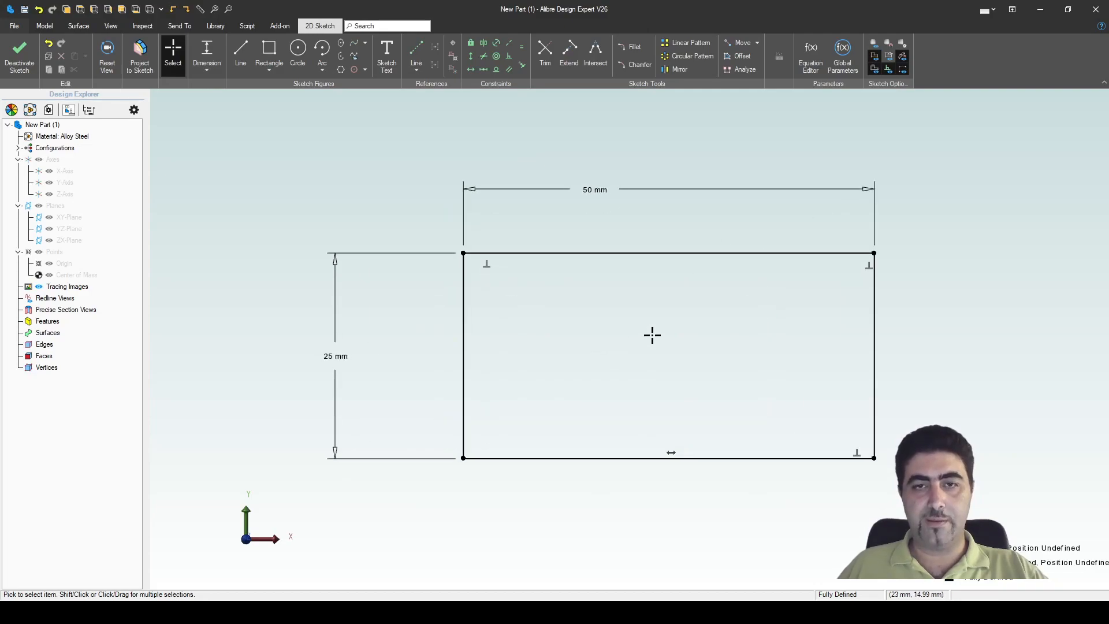
- Set the top side's dimension to 25 mm
{"action": "double_click", "coordinate": [599, 190]}
{"action": "type", "text": "25"}
{"action": "key", "text": "Return"}
{"action": "scroll", "coordinate": [786, 281], "scroll_direction": "down", "scroll_amount": 2}
{"action": "scroll", "coordinate": [625, 338], "scroll_direction": "up", "scroll_amount": 1}
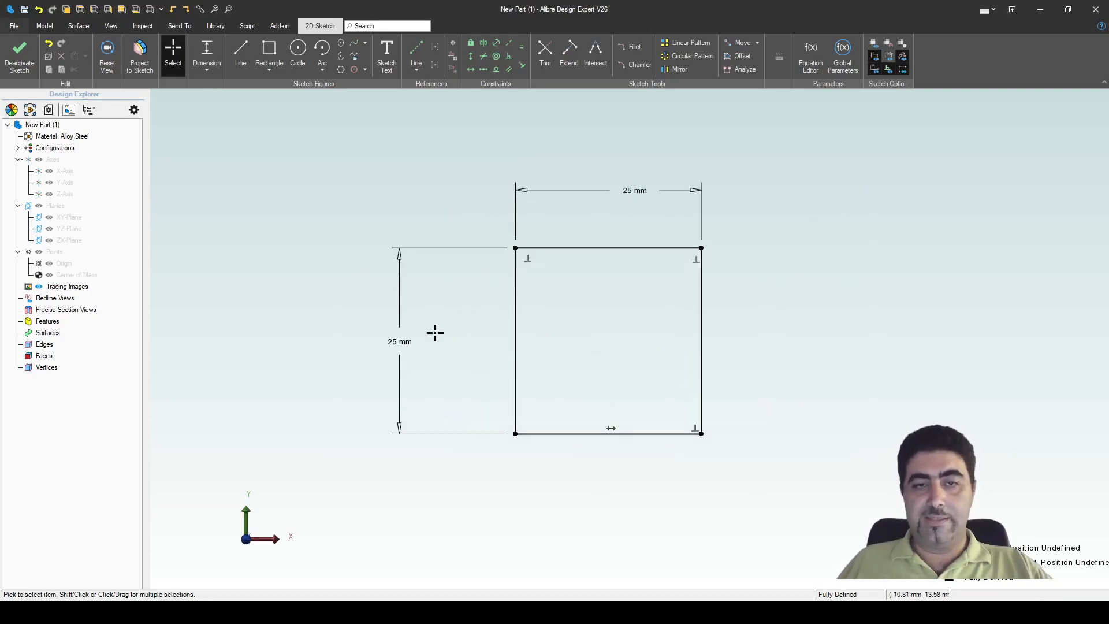
- Move the left and top dimensions closer to the square's edges and finish the sketch
{"action": "left_click_drag", "start_coordinate": [396, 339], "coordinate": [478, 341]}
{"action": "left_click_drag", "start_coordinate": [621, 189], "coordinate": [602, 228]}
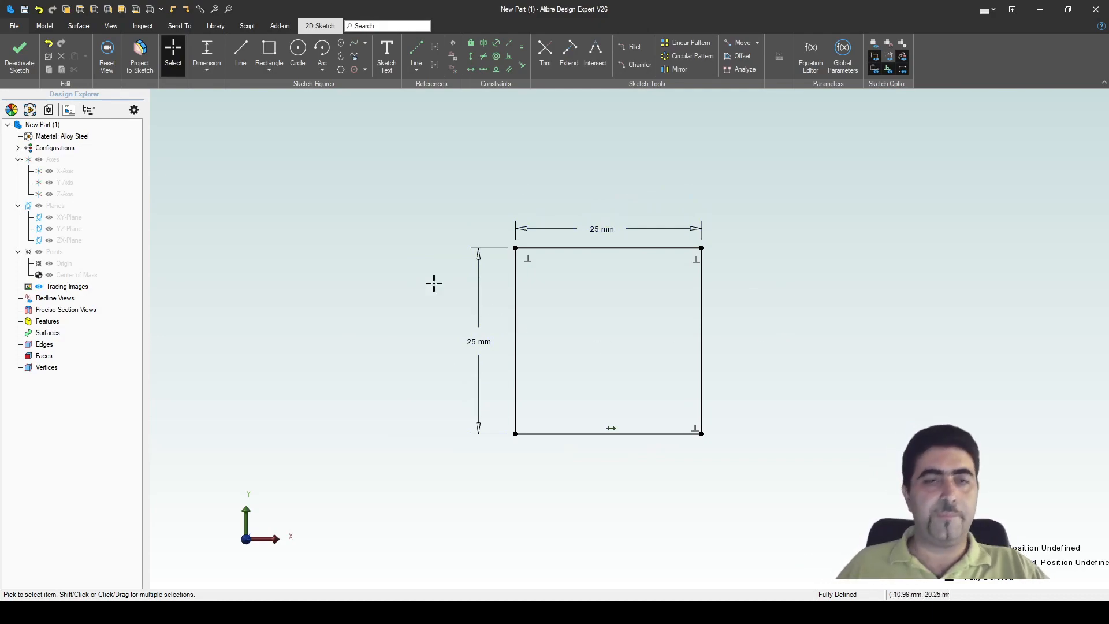
{"action": "scroll", "coordinate": [544, 273], "scroll_direction": "down", "scroll_amount": 3}
{"action": "scroll", "coordinate": [544, 273], "scroll_direction": "up", "scroll_amount": 3}
{"action": "mouse_move", "coordinate": [564, 300]}
{"action": "middle_mouse_down"}
{"action": "mouse_move", "coordinate": [604, 242]}
{"action": "mouse_move", "coordinate": [566, 252]}
{"action": "mouse_move", "coordinate": [591, 262]}
{"action": "mouse_move", "coordinate": [577, 257]}
{"action": "middle_mouse_up"}
{"action": "left_click", "coordinate": [19, 55]}
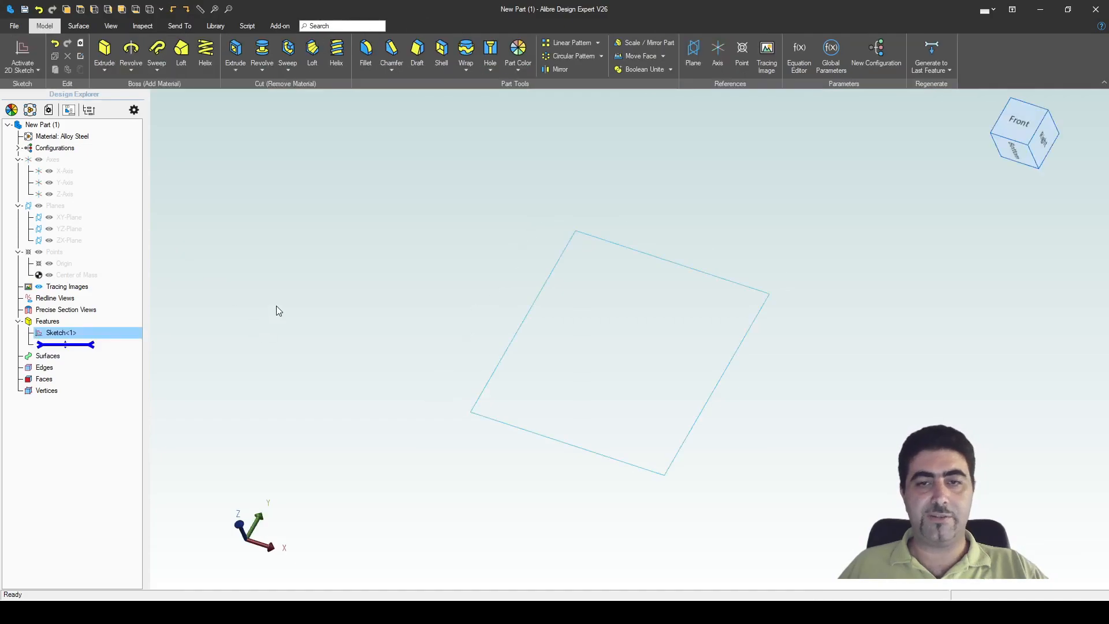
- Begin a boss extrusion of the square sketch and pull its preview out to about 18.7 mm
{"action": "left_click", "coordinate": [105, 49]}
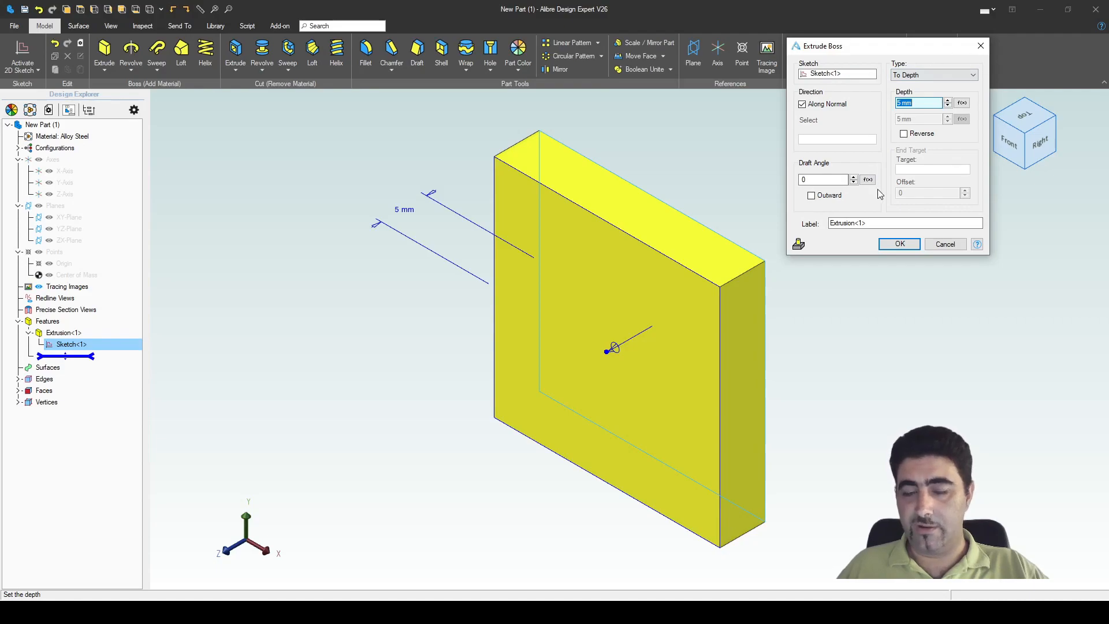
{"action": "scroll", "coordinate": [536, 289], "scroll_direction": "down", "scroll_amount": 2}
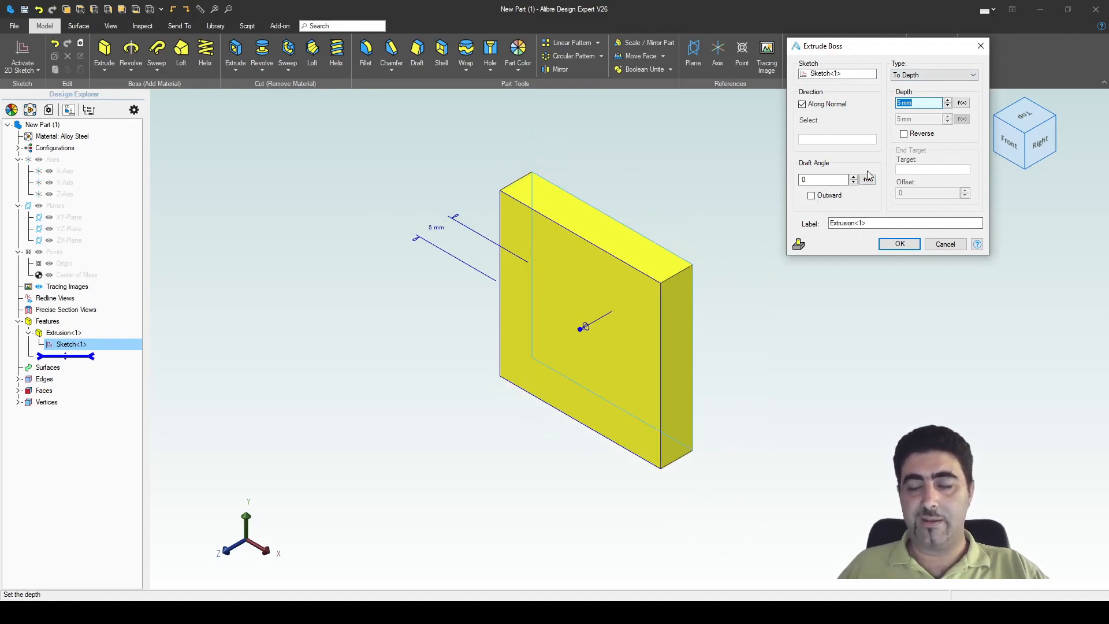
{"action": "left_click_drag", "start_coordinate": [583, 328], "coordinate": [514, 369]}
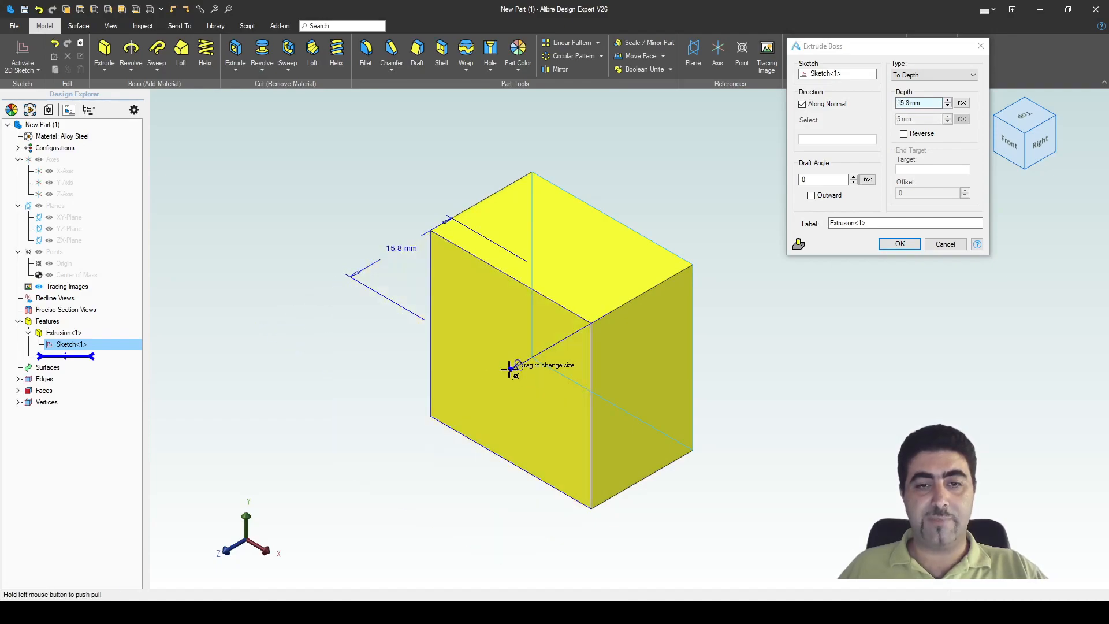
{"action": "left_click_drag", "start_coordinate": [428, 417], "coordinate": [501, 385]}
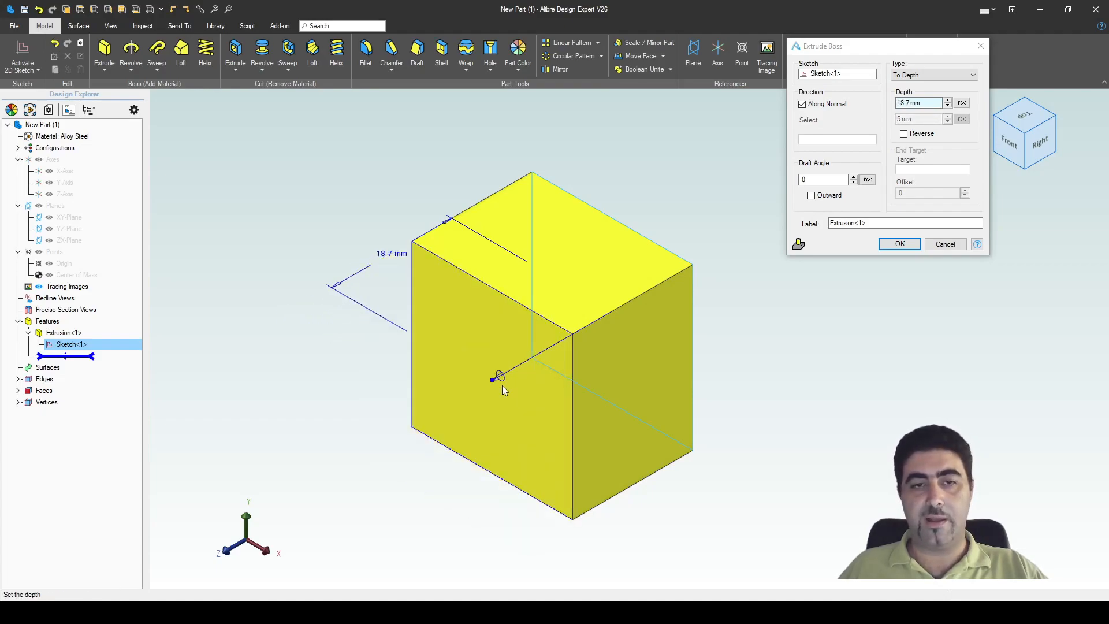
- Set the boss extrusion's depth to 25 mm and complete the feature
{"action": "left_click_drag", "start_coordinate": [922, 103], "coordinate": [853, 102]}
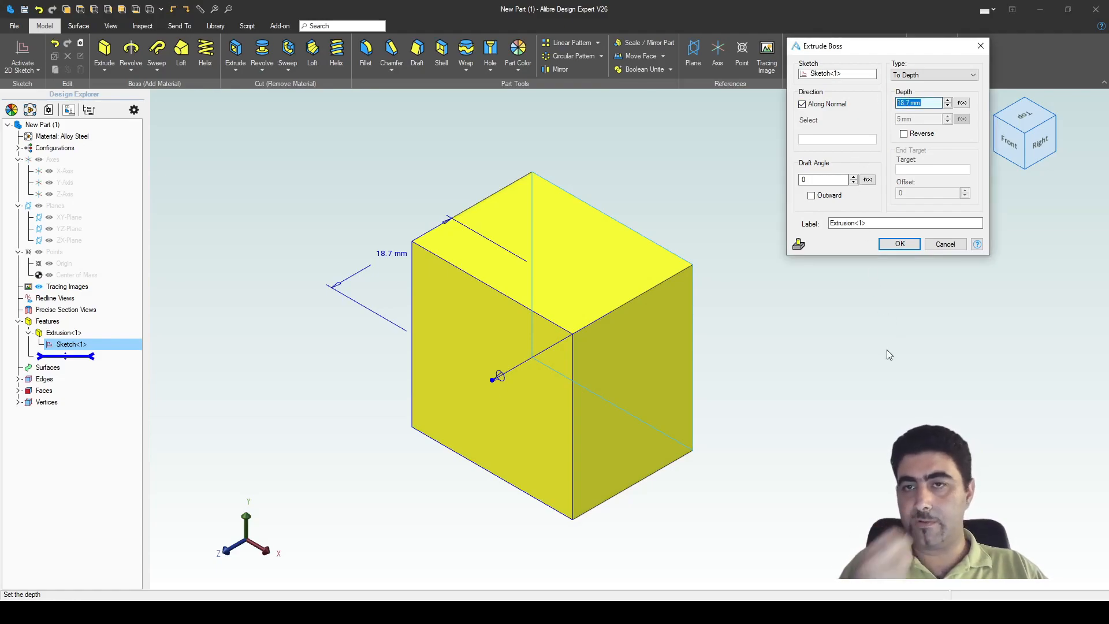
{"action": "type", "text": "25"}
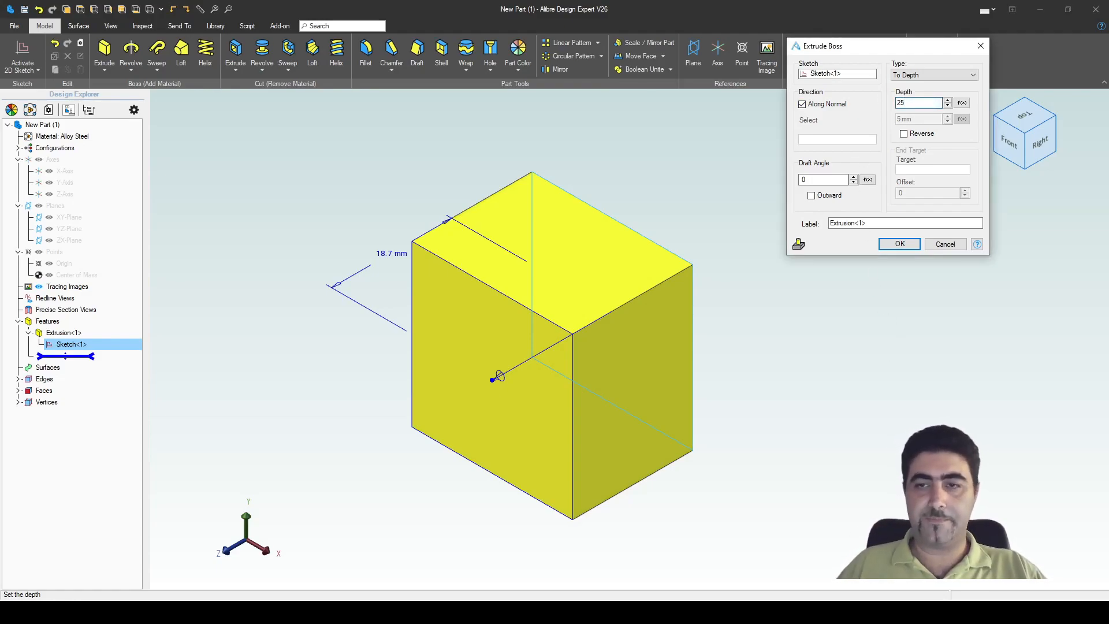
{"action": "key", "text": "Return"}
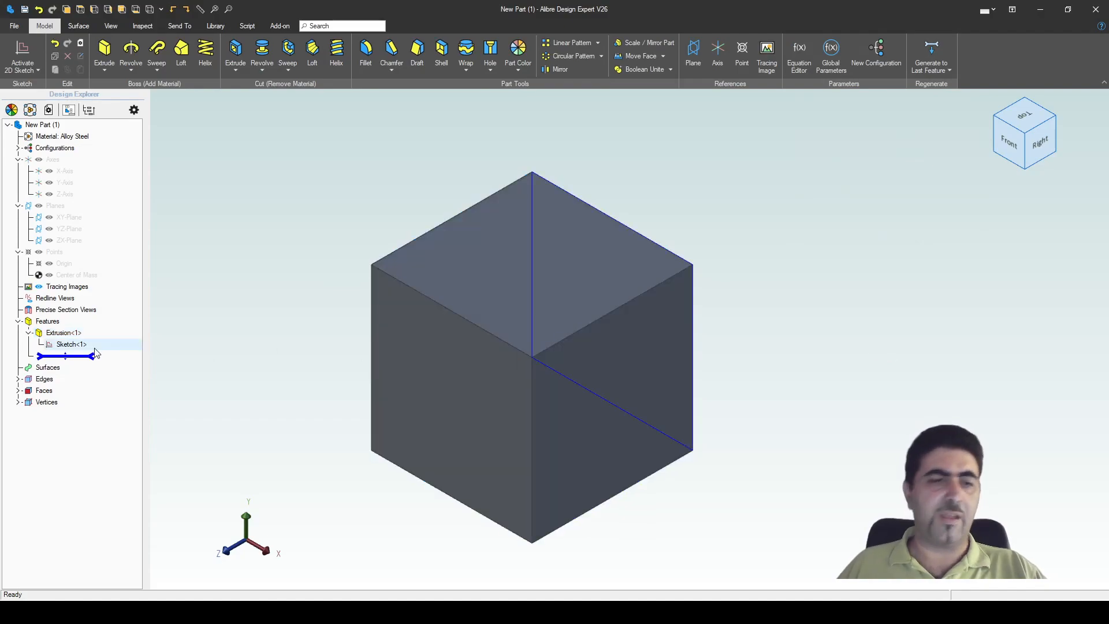
- Edit the cube's extrusion and set its depth to 75 mm
{"action": "right_click", "coordinate": [88, 339]}
{"action": "left_click", "coordinate": [112, 343]}
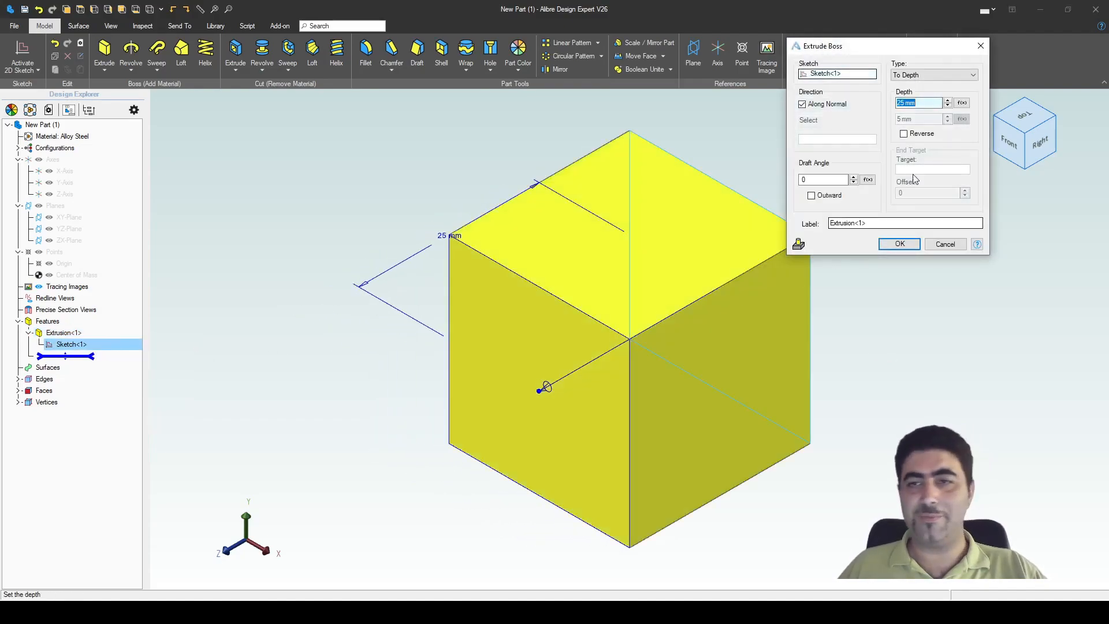
{"action": "type", "text": "75"}
{"action": "key", "text": "Return"}
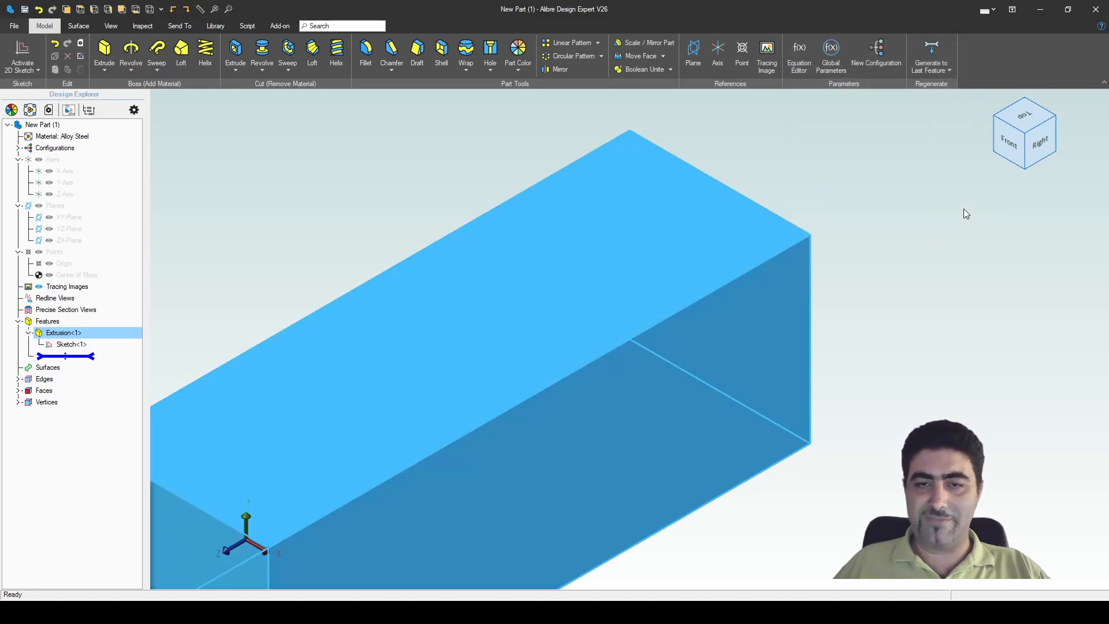
{"action": "left_click", "coordinate": [698, 443]}
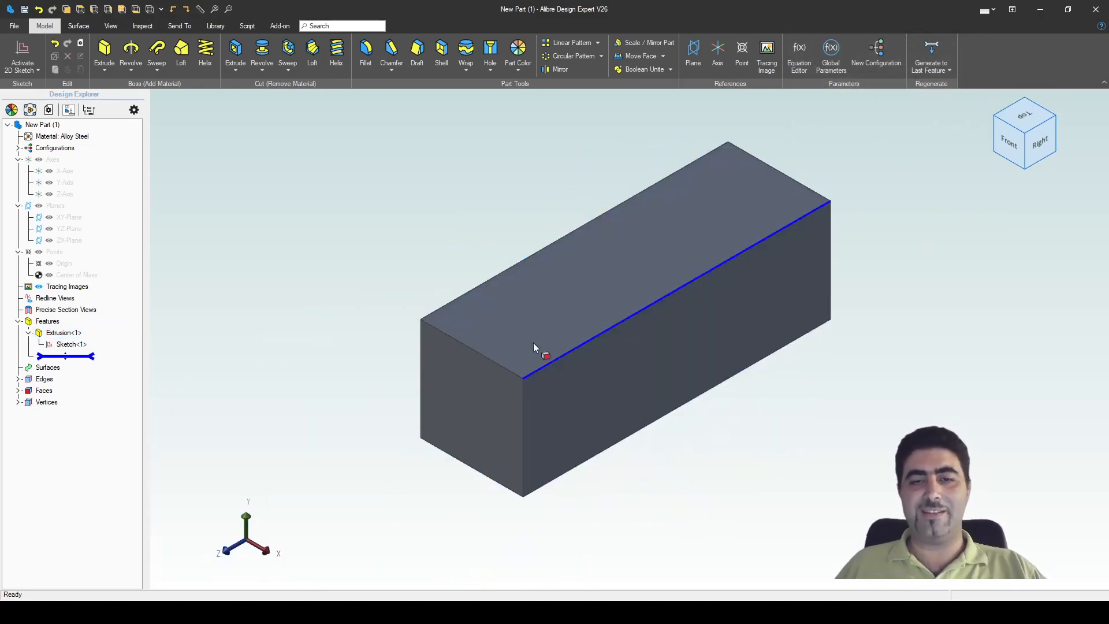
{"action": "scroll", "coordinate": [529, 359], "scroll_direction": "down", "scroll_amount": 2}
{"action": "scroll", "coordinate": [546, 315], "scroll_direction": "up", "scroll_amount": 3}
{"action": "middle_click_drag", "start_coordinate": [547, 316], "coordinate": [544, 308]}
{"action": "middle_click_drag", "start_coordinate": [947, 322], "coordinate": [913, 307]}
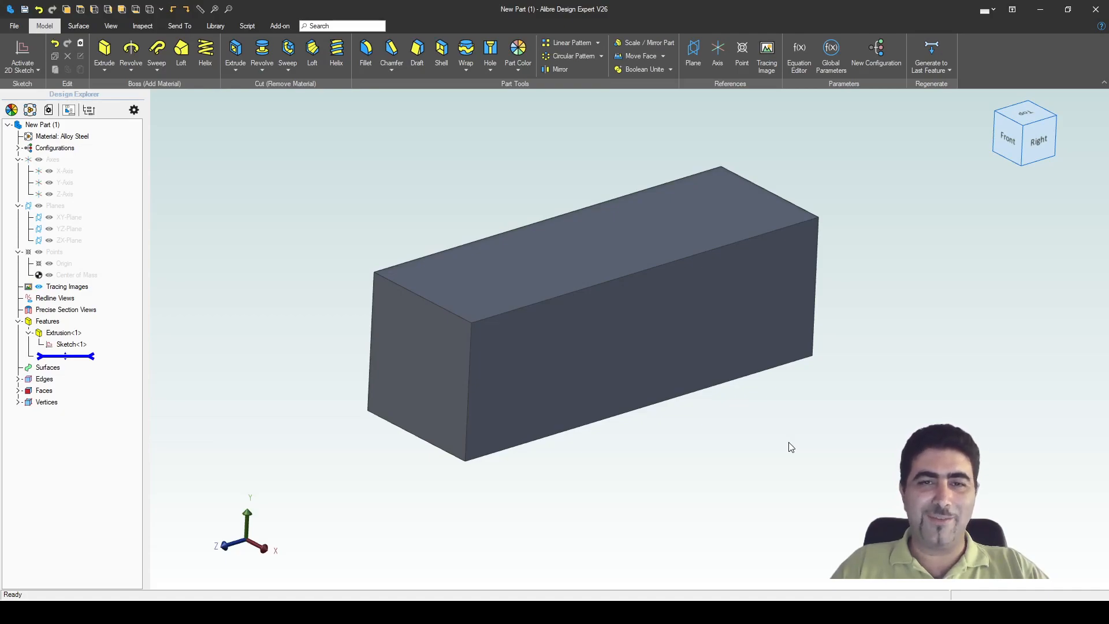
{"action": "middle_click_drag", "start_coordinate": [788, 446], "coordinate": [633, 459]}
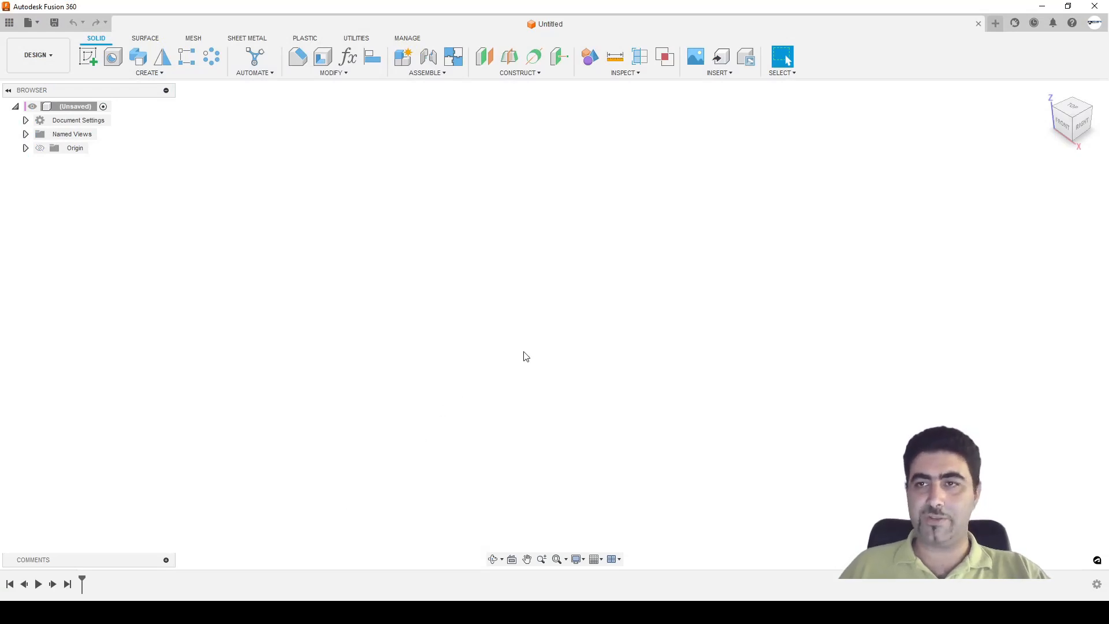
- Switch to Autodesk Fusion 360 and create a new sketch on the horizontal origin plane
{"action": "left_click", "coordinate": [89, 57]}
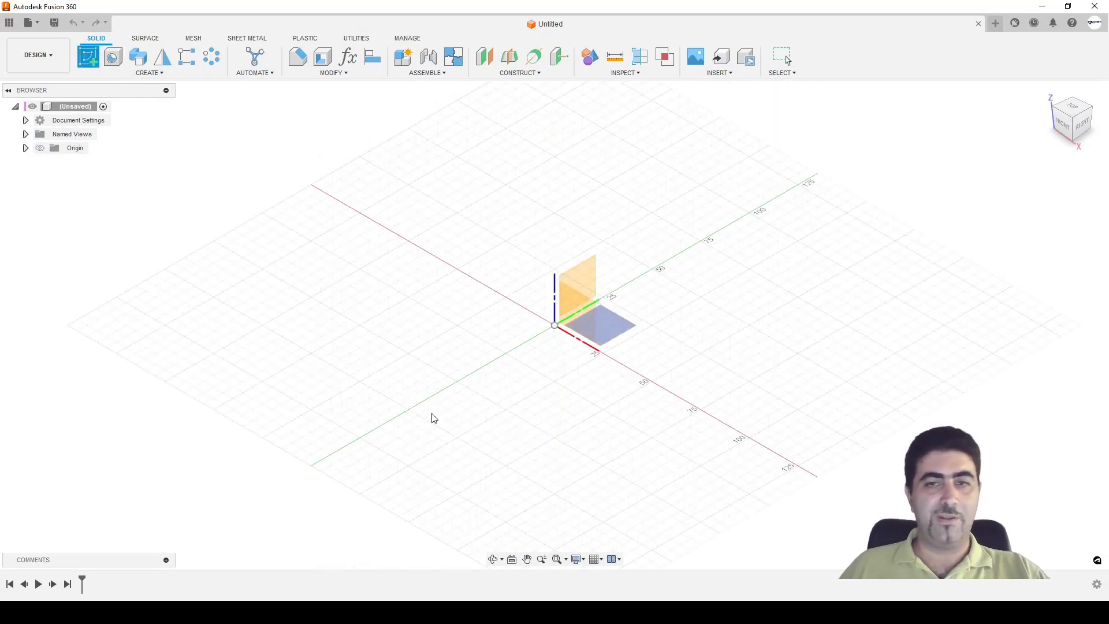
{"action": "left_click", "coordinate": [617, 339]}
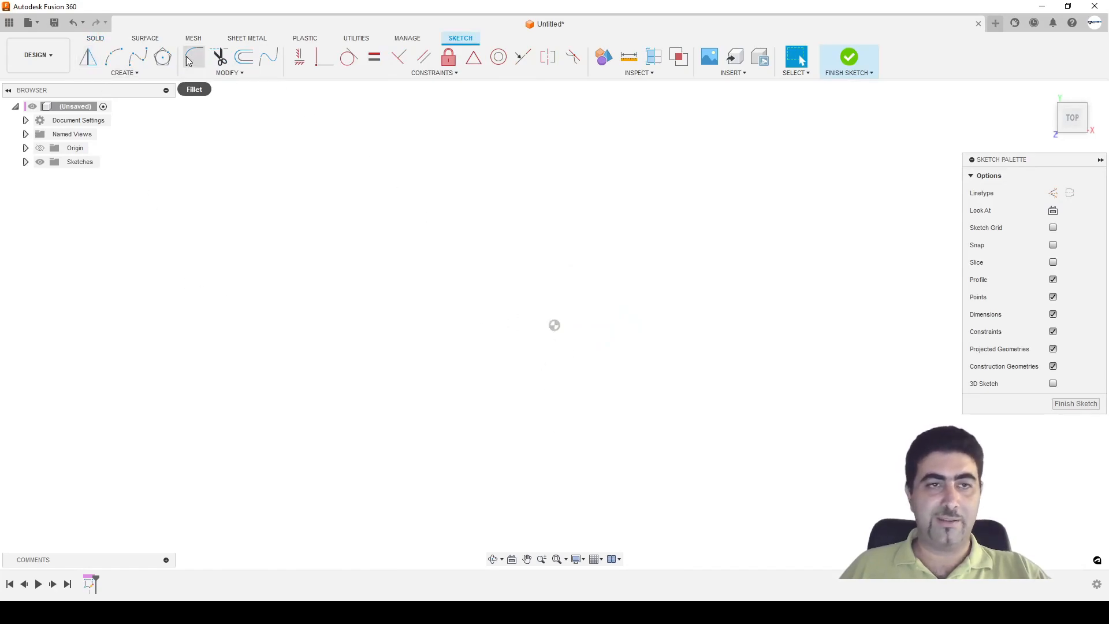
- Sketch a tilted closed quadrilateral from four lines, starting and ending at the origin
{"action": "left_click", "coordinate": [125, 73]}
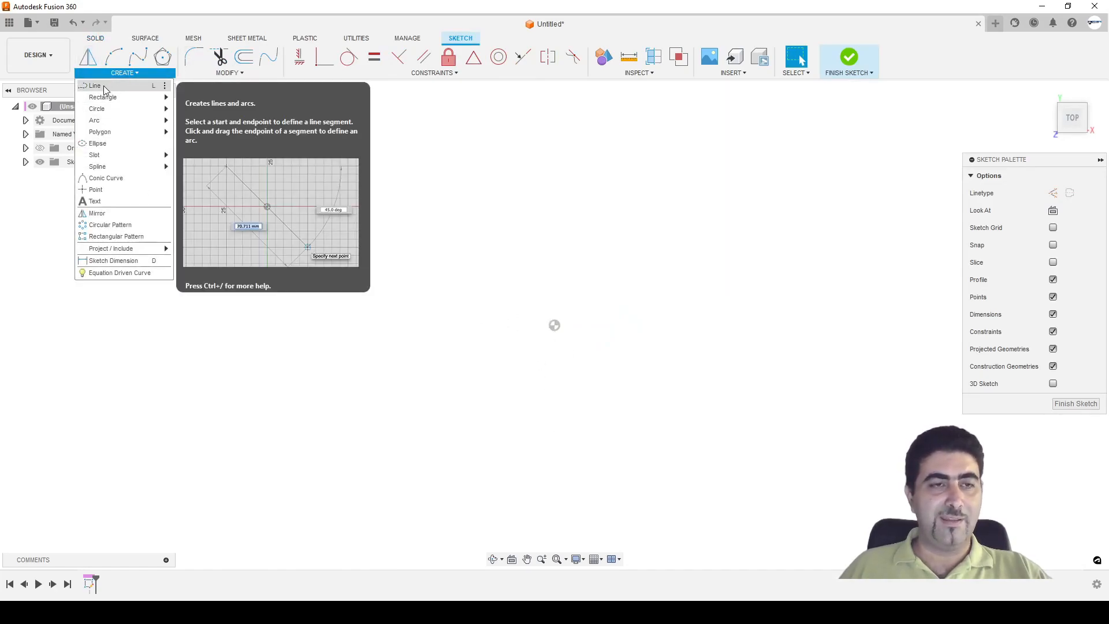
{"action": "left_click", "coordinate": [654, 73]}
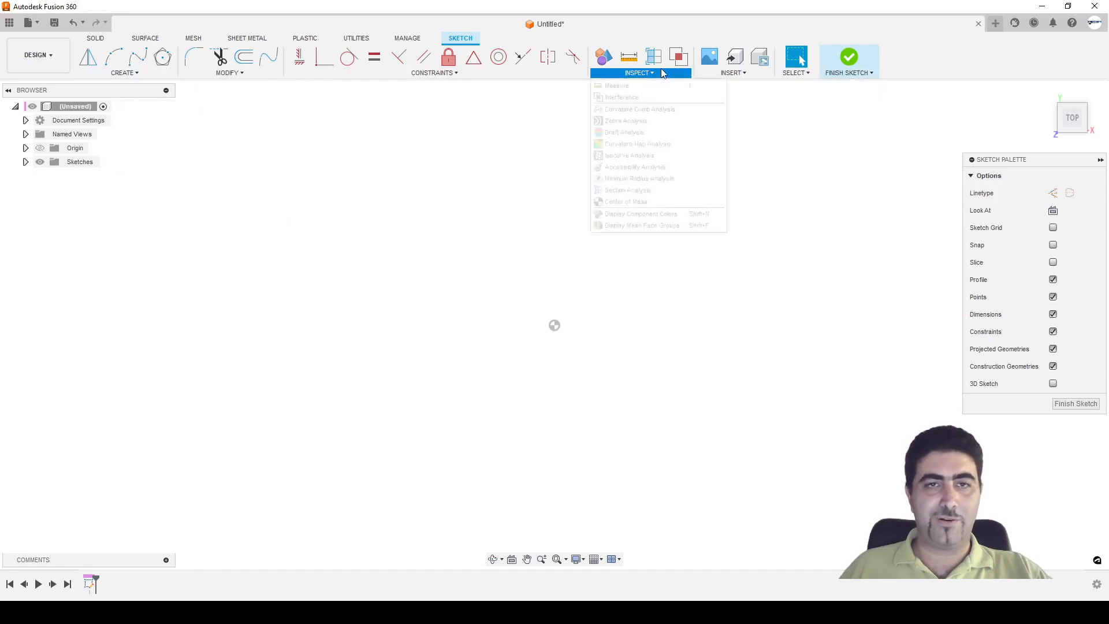
{"action": "mouse_move", "coordinate": [130, 74]}
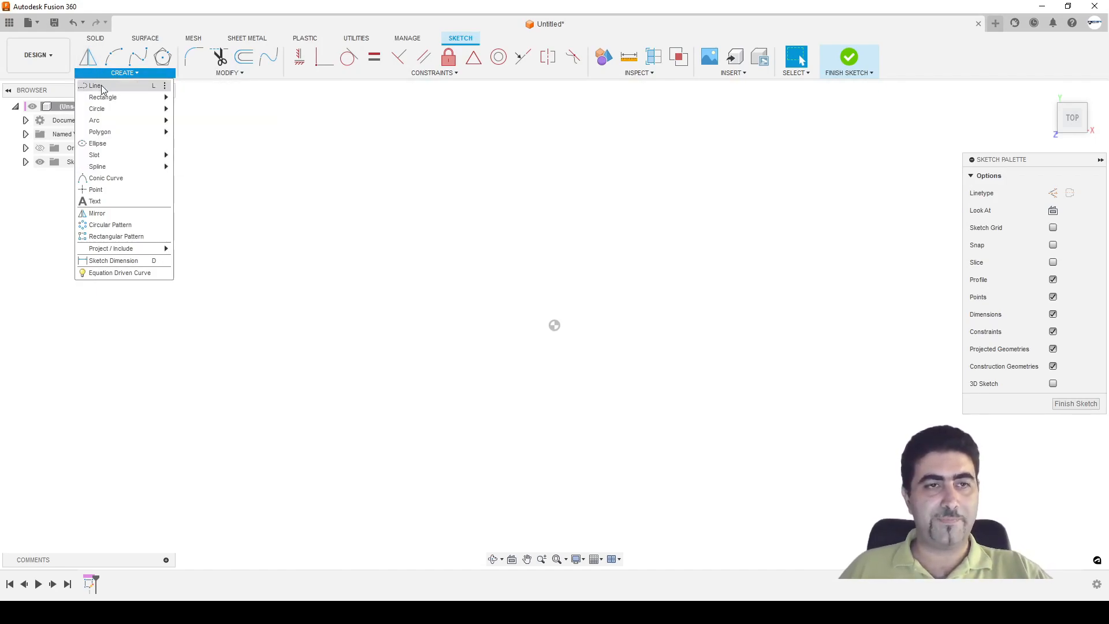
{"action": "key", "text": "l"}
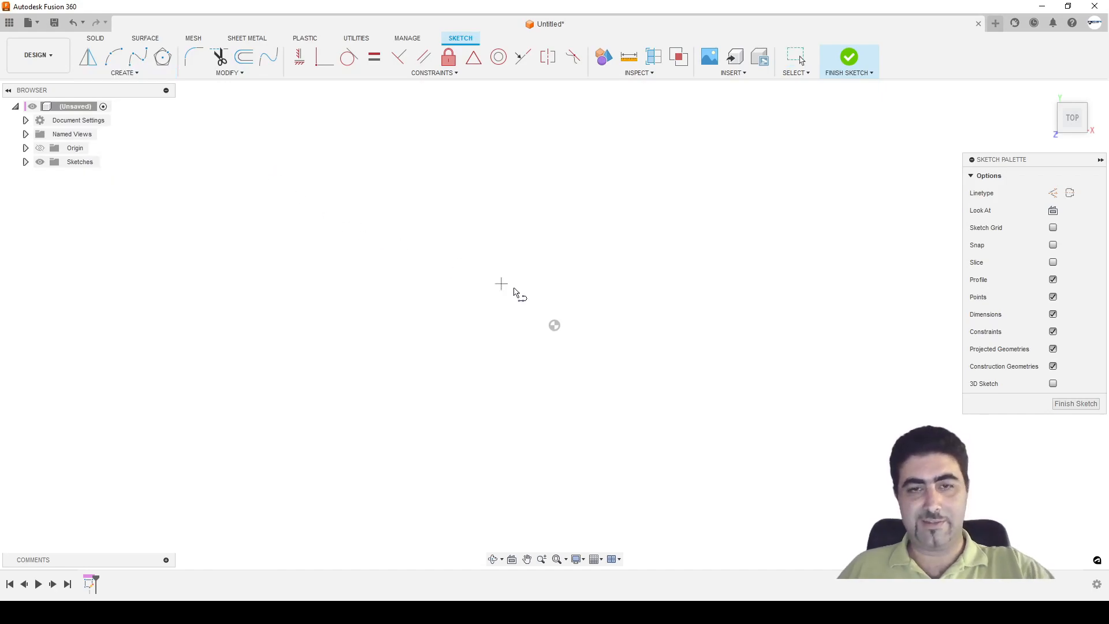
{"action": "left_click", "coordinate": [555, 326]}
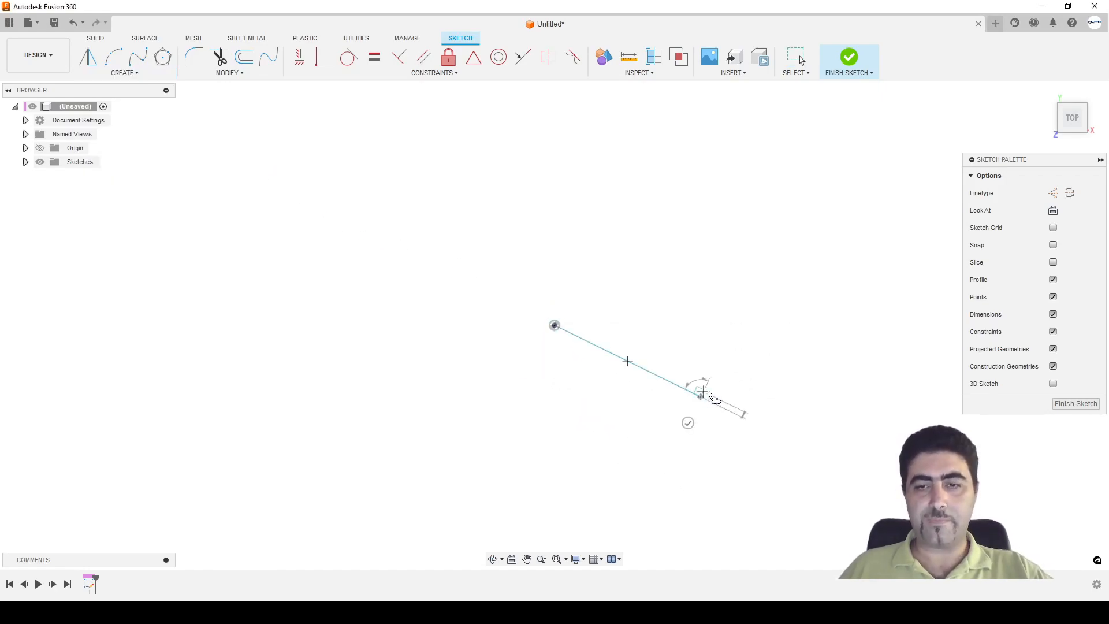
{"action": "left_click", "coordinate": [812, 213]}
{"action": "left_click", "coordinate": [653, 143]}
{"action": "left_click", "coordinate": [555, 327]}
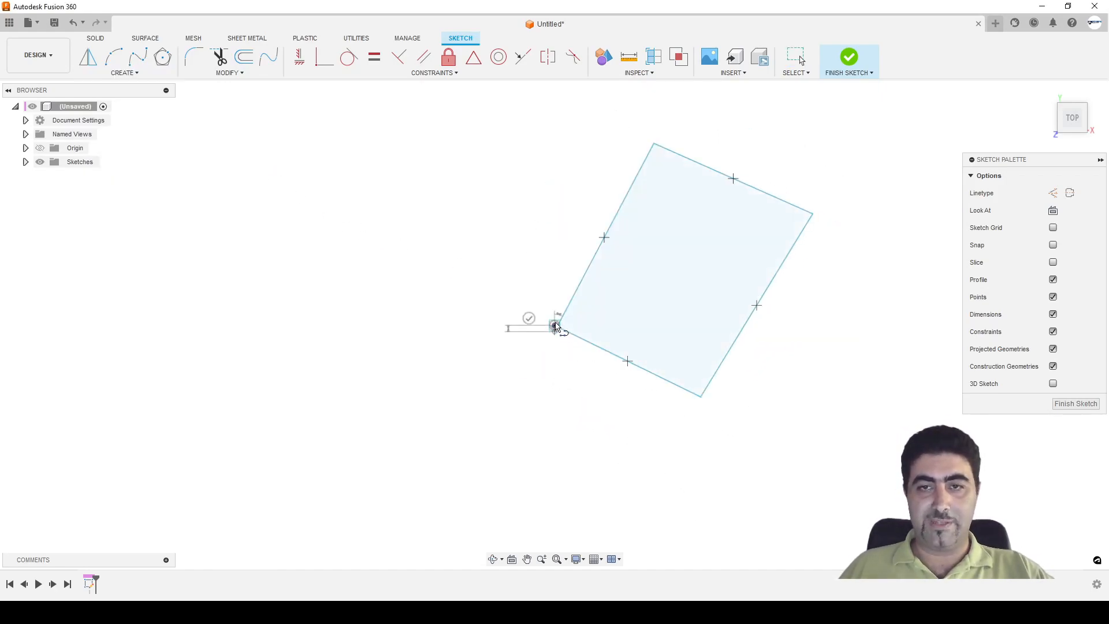
{"action": "key", "text": "Escape"}
- Move the quadrilateral's uppermost and lowest corners freely to skew its shape
{"action": "scroll", "coordinate": [556, 327], "scroll_direction": "up", "scroll_amount": 3}
{"action": "left_click", "coordinate": [555, 326]}
{"action": "scroll", "coordinate": [515, 396], "scroll_direction": "down", "scroll_amount": 3}
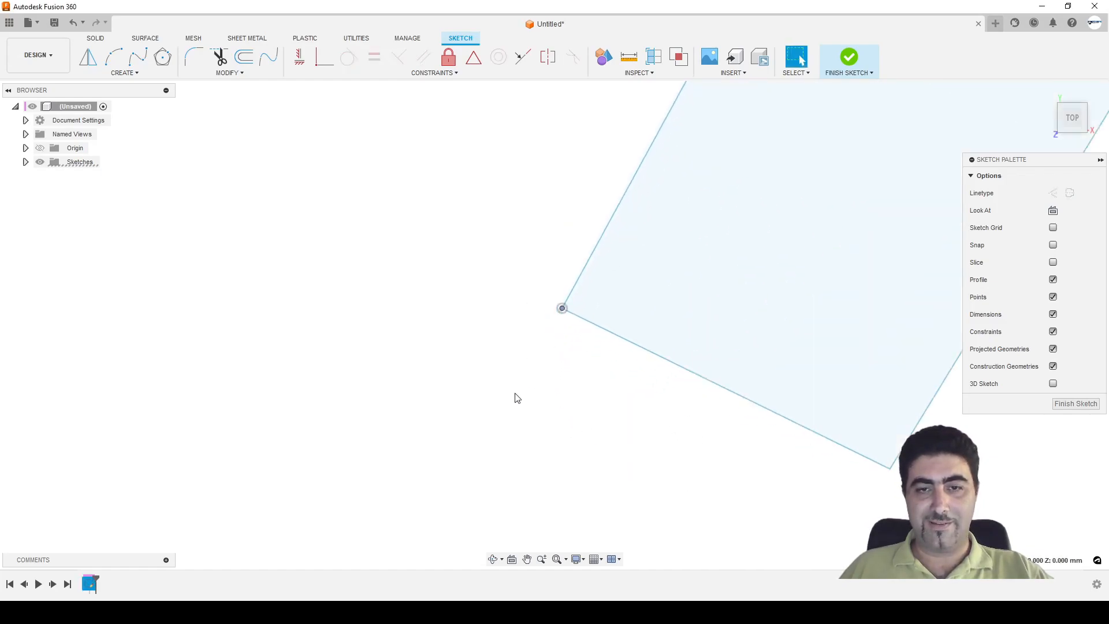
{"action": "left_click", "coordinate": [627, 195]}
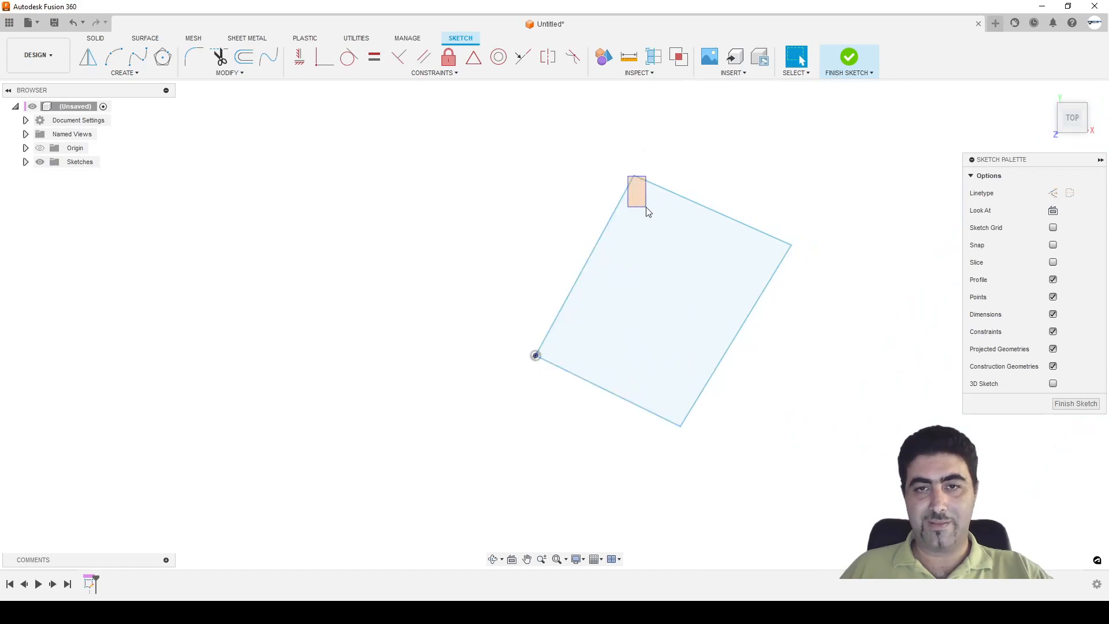
{"action": "left_click_drag", "start_coordinate": [634, 177], "coordinate": [601, 197]}
{"action": "mouse_move", "coordinate": [682, 426]}
{"action": "left_mouse_down"}
{"action": "mouse_move", "coordinate": [817, 349]}
{"action": "mouse_move", "coordinate": [658, 402]}
{"action": "mouse_move", "coordinate": [664, 430]}
{"action": "left_mouse_up"}
{"action": "left_click_drag", "start_coordinate": [598, 195], "coordinate": [623, 220]}
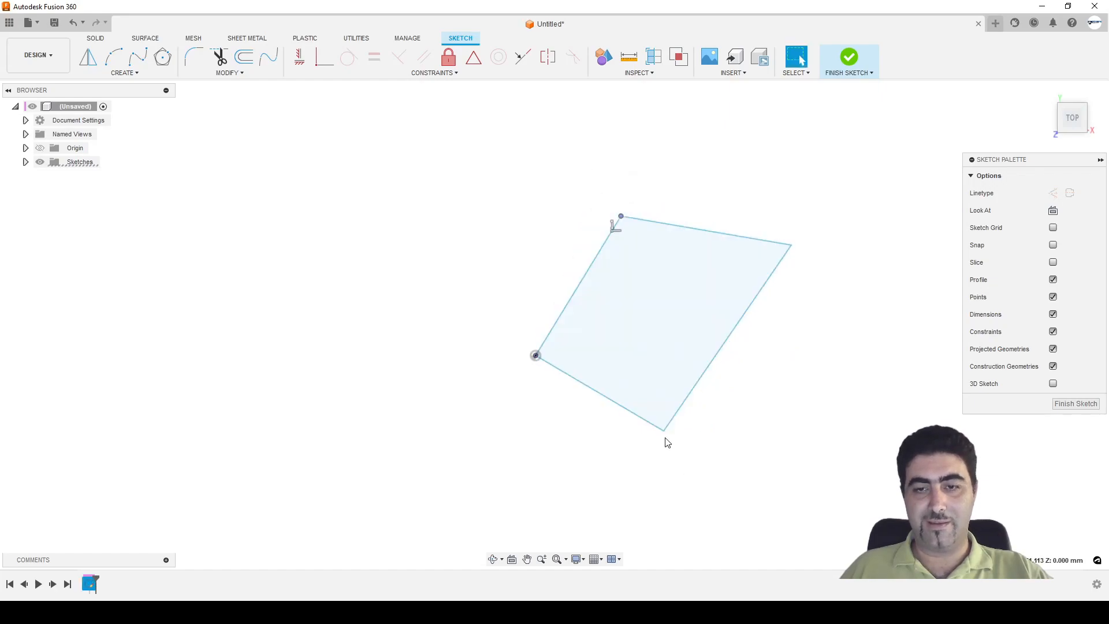
{"action": "left_click", "coordinate": [393, 263]}
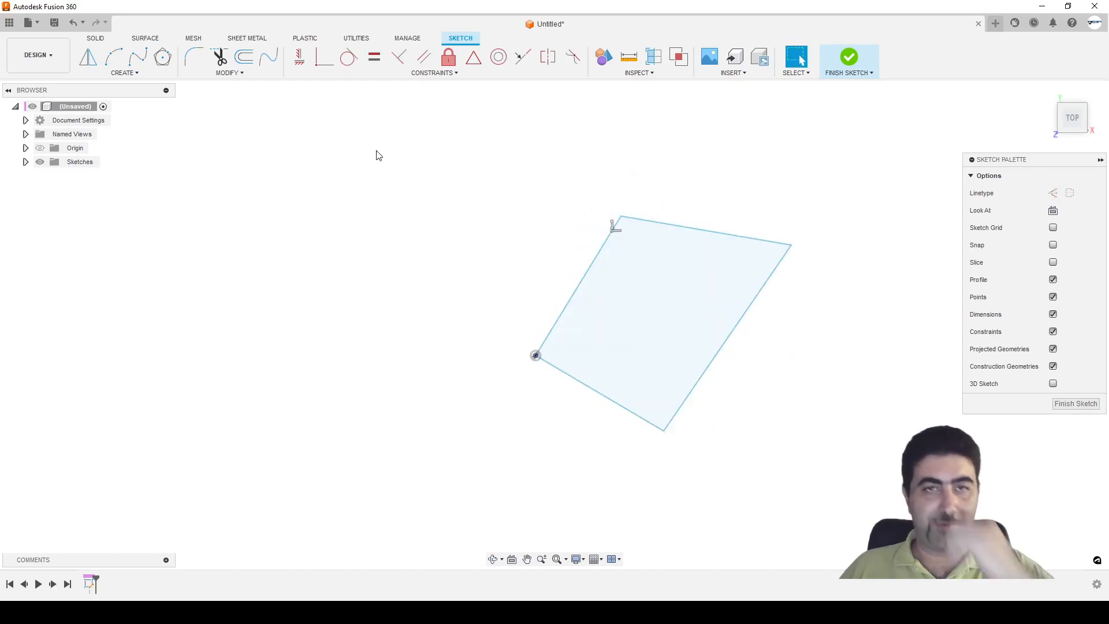
- Apply perpendicular constraints between the quadrilateral's adjoining sides, and also try one at the corner on the origin
{"action": "left_click", "coordinate": [398, 57]}
{"action": "left_click", "coordinate": [642, 419]}
{"action": "left_click", "coordinate": [690, 391]}
{"action": "left_click", "coordinate": [709, 234]}
{"action": "left_click", "coordinate": [745, 291]}
{"action": "left_click", "coordinate": [622, 218]}
{"action": "left_click", "coordinate": [690, 193]}
{"action": "left_click", "coordinate": [571, 292]}
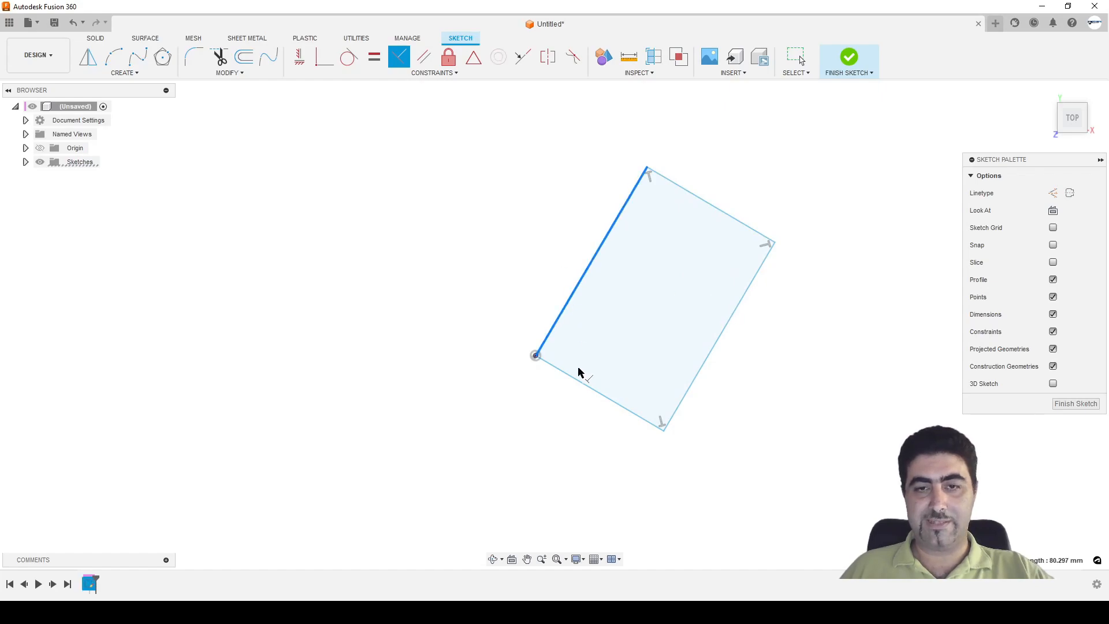
{"action": "left_click", "coordinate": [578, 379]}
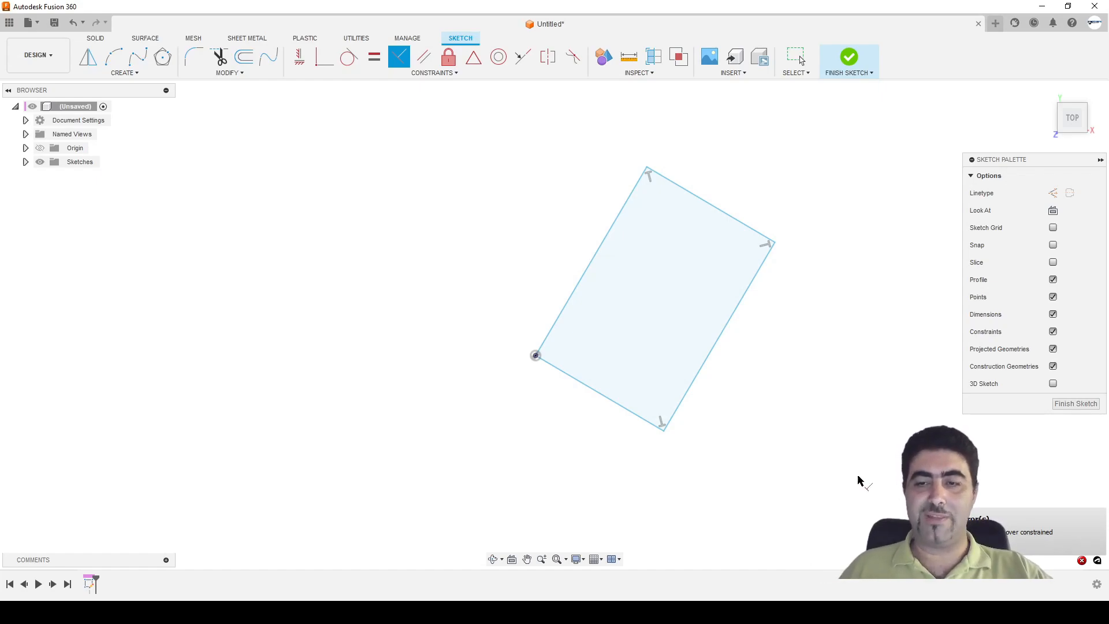
{"action": "key", "text": "Escape"}
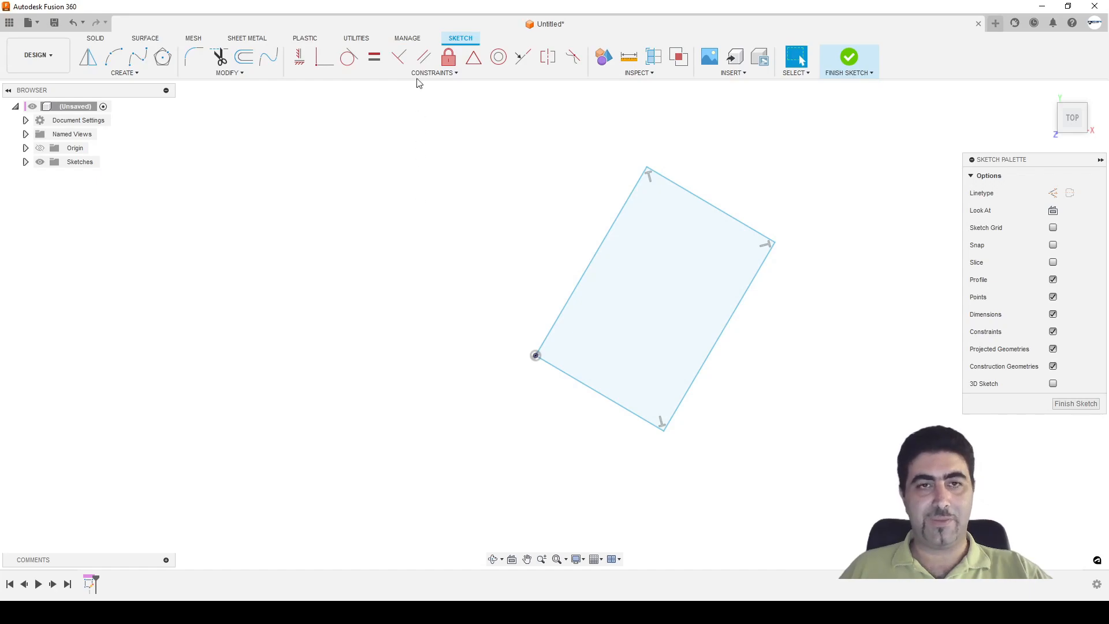
- Make the rectangle's upper and right sides equal in length, and swing the shape freely about the origin
{"action": "left_click", "coordinate": [374, 56]}
{"action": "left_click", "coordinate": [705, 202]}
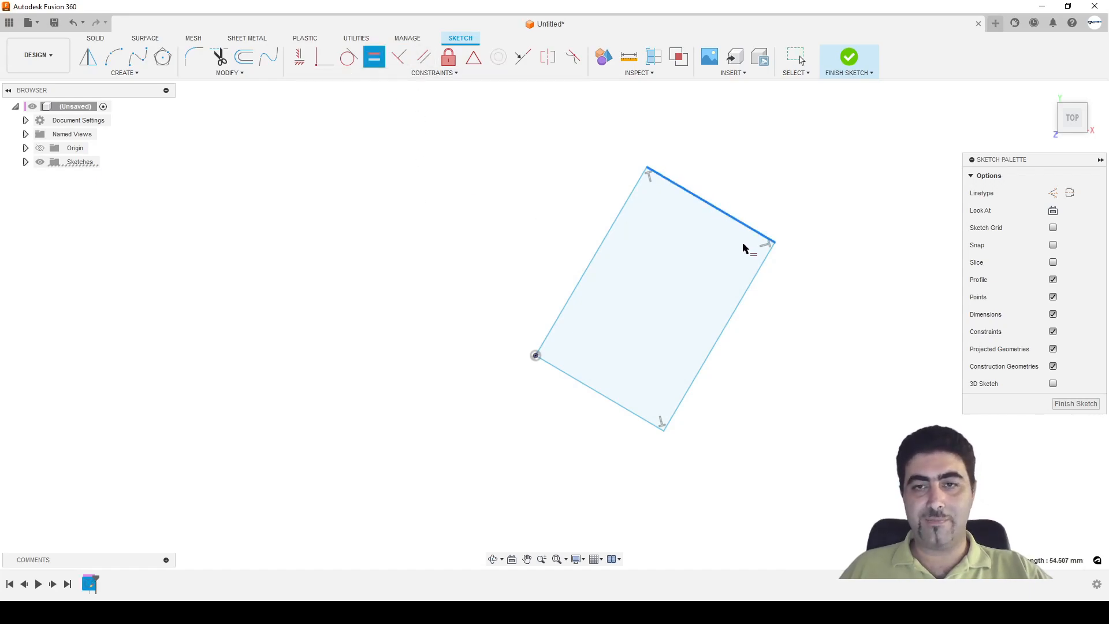
{"action": "left_click", "coordinate": [755, 278]}
{"action": "key", "text": "Escape"}
{"action": "left_click_drag", "start_coordinate": [722, 471], "coordinate": [496, 153]}
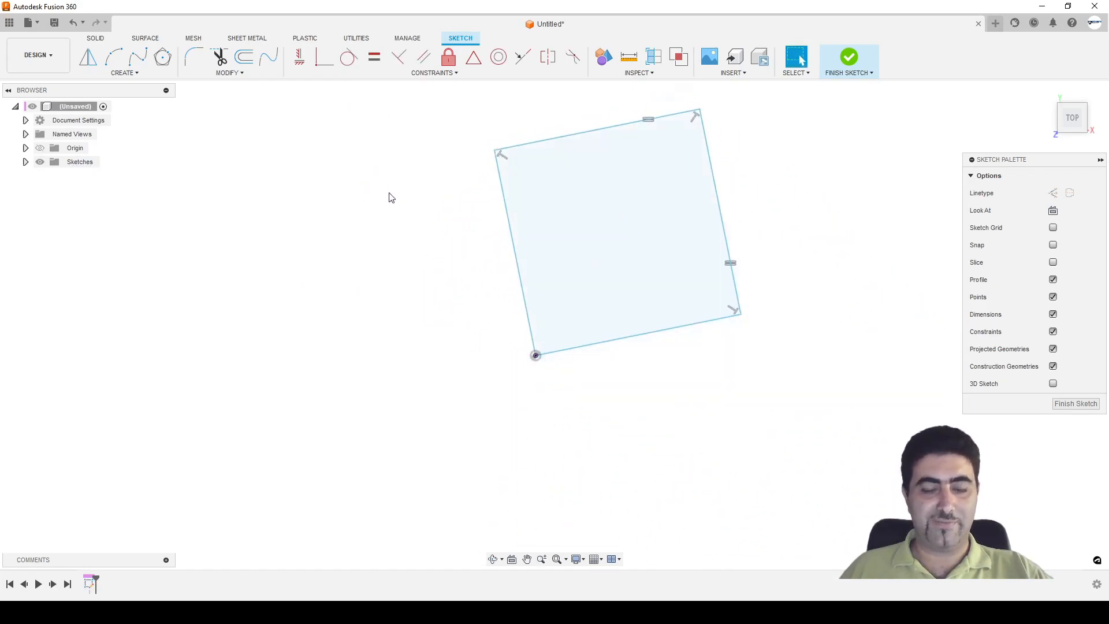
- Dimension the square's left side at 50 mm and rotate the square slightly about the origin
{"action": "key", "text": "d"}
{"action": "left_click", "coordinate": [510, 238]}
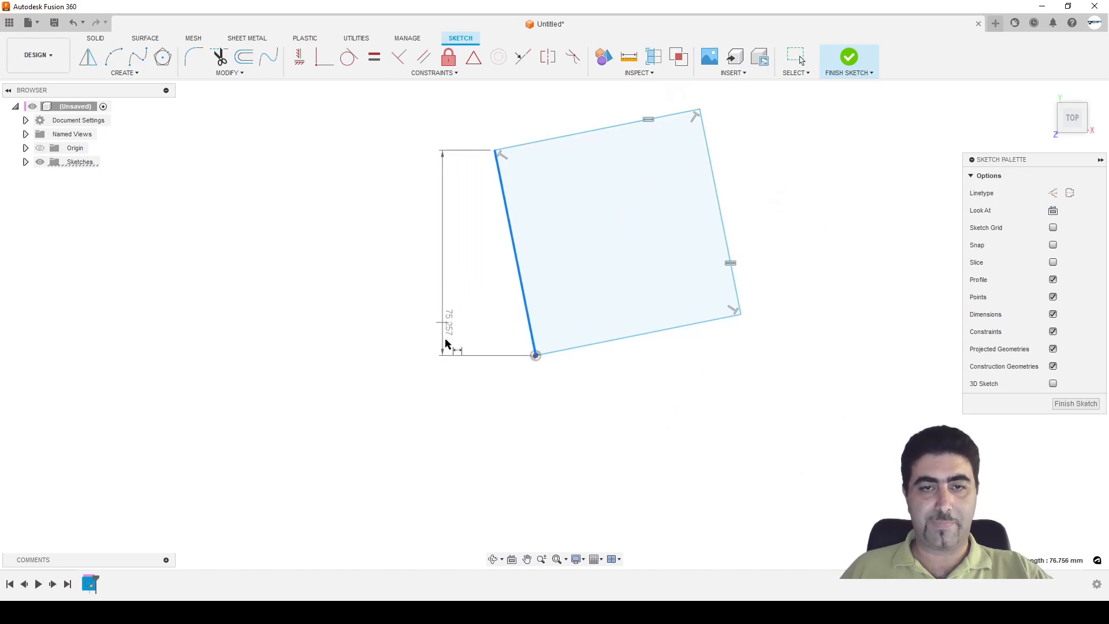
{"action": "left_click", "coordinate": [494, 401]}
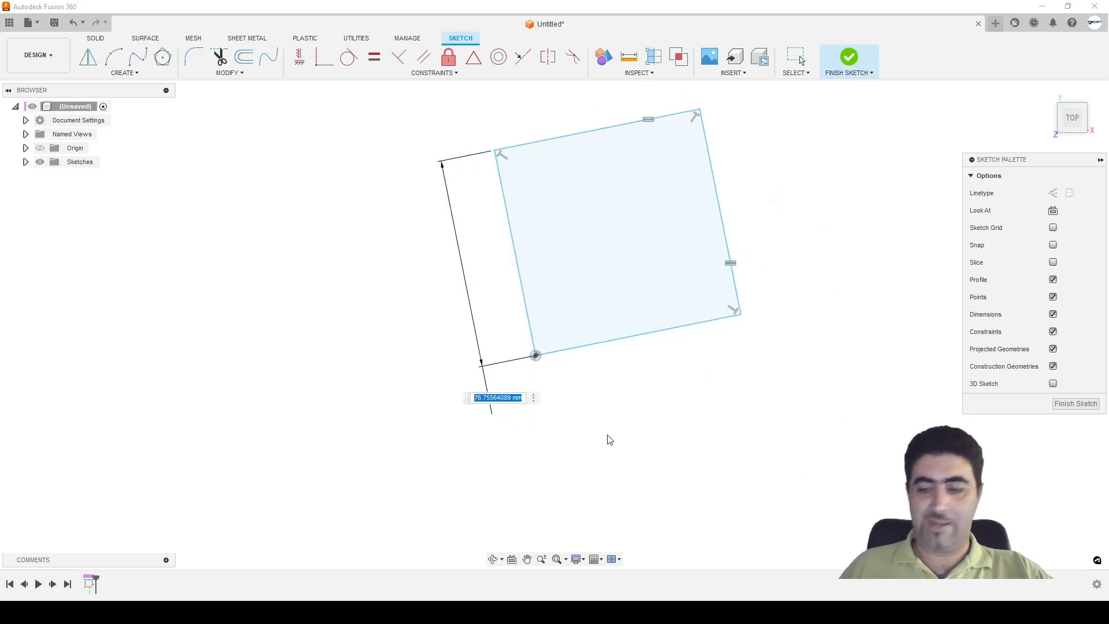
{"action": "type", "text": "50"}
{"action": "key", "text": "Return"}
{"action": "key", "text": "Escape"}
{"action": "left_click_drag", "start_coordinate": [671, 335], "coordinate": [604, 379]}
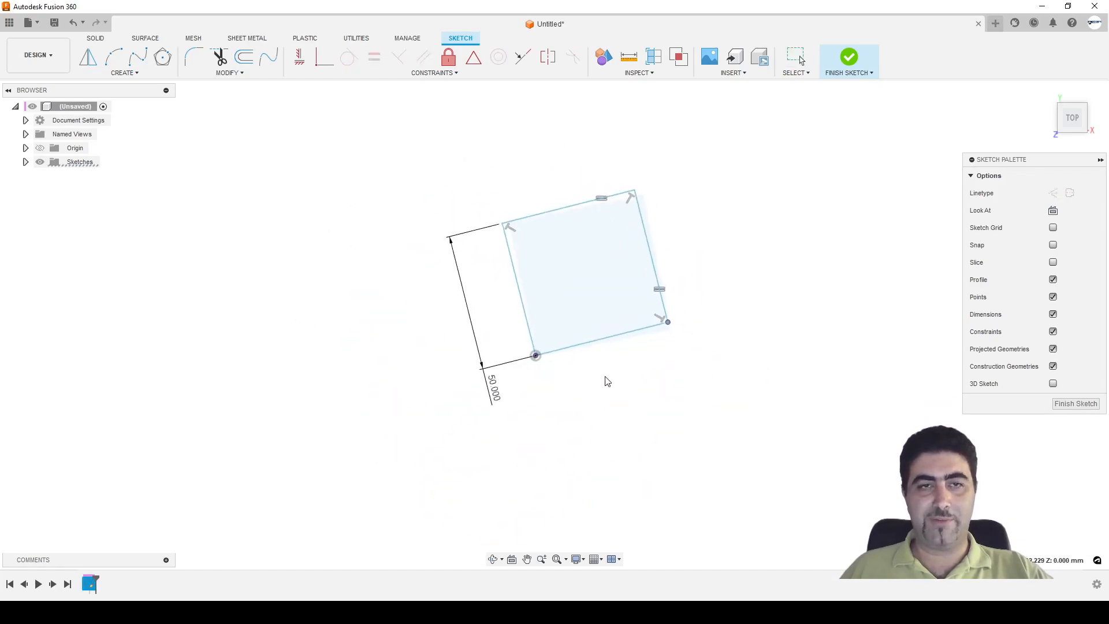
- Constrain the square's bottom side to horizontal and reposition the 50 mm dimension beside the left side
{"action": "left_click", "coordinate": [299, 65]}
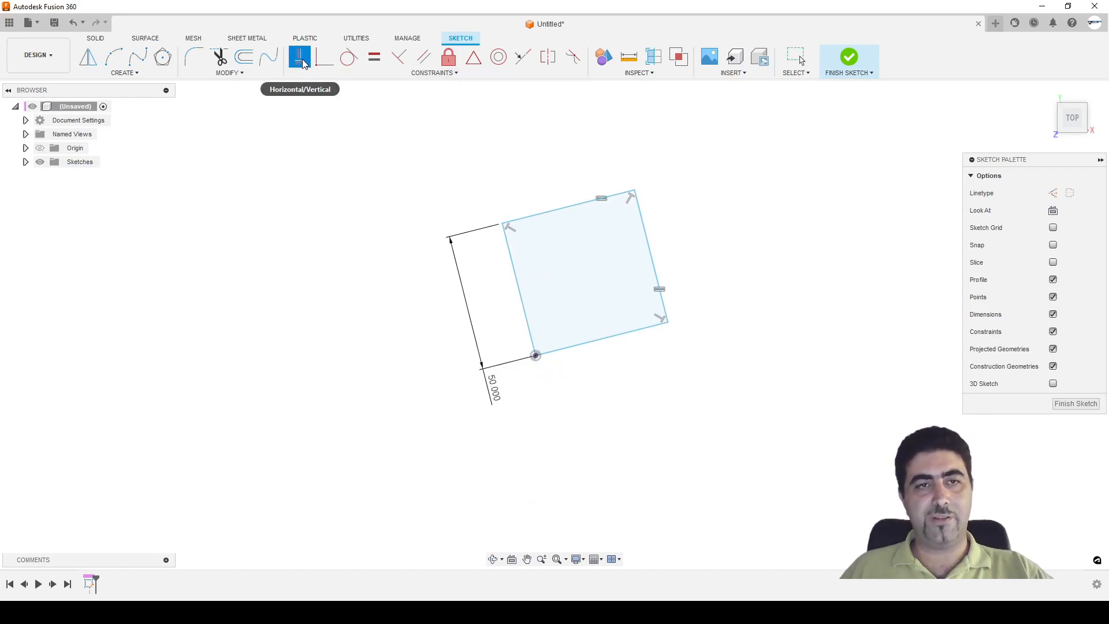
{"action": "left_click", "coordinate": [582, 346]}
{"action": "key", "text": "Escape"}
{"action": "scroll", "coordinate": [600, 407], "scroll_direction": "down", "scroll_amount": 2}
{"action": "scroll", "coordinate": [594, 329], "scroll_direction": "up", "scroll_amount": 4}
{"action": "left_click_drag", "start_coordinate": [412, 405], "coordinate": [435, 282]}
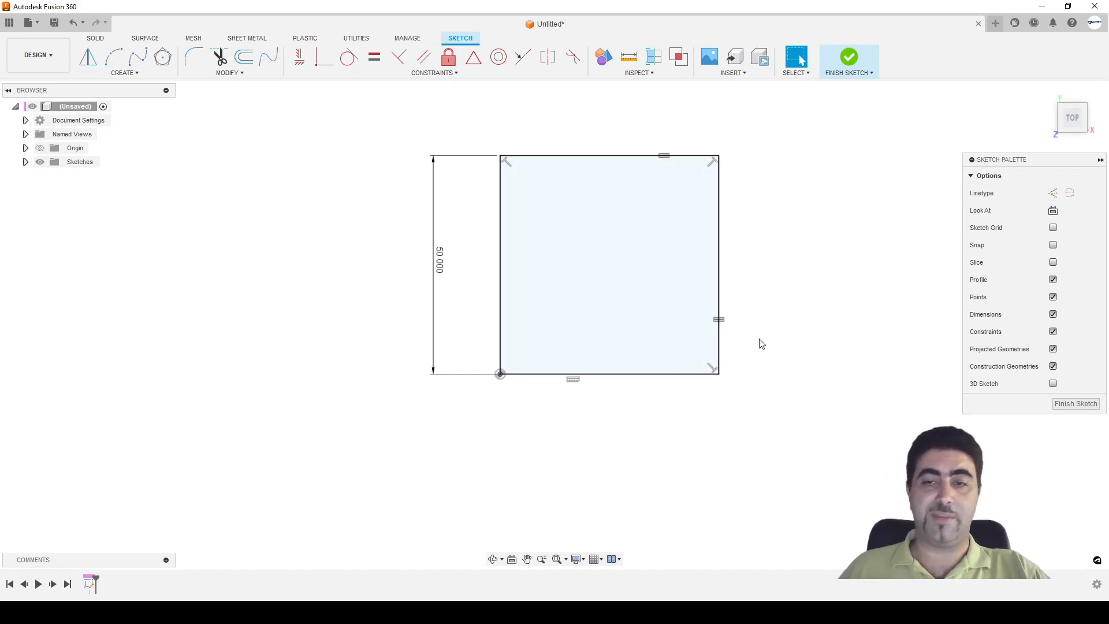
- Delete the equal constraint and stretch the square horizontally into a wide rectangle
{"action": "left_click", "coordinate": [719, 319]}
{"action": "key", "text": "Delete"}
{"action": "left_click_drag", "start_coordinate": [719, 374], "coordinate": [907, 373]}
{"action": "scroll", "coordinate": [364, 345], "scroll_direction": "down", "scroll_amount": 2}
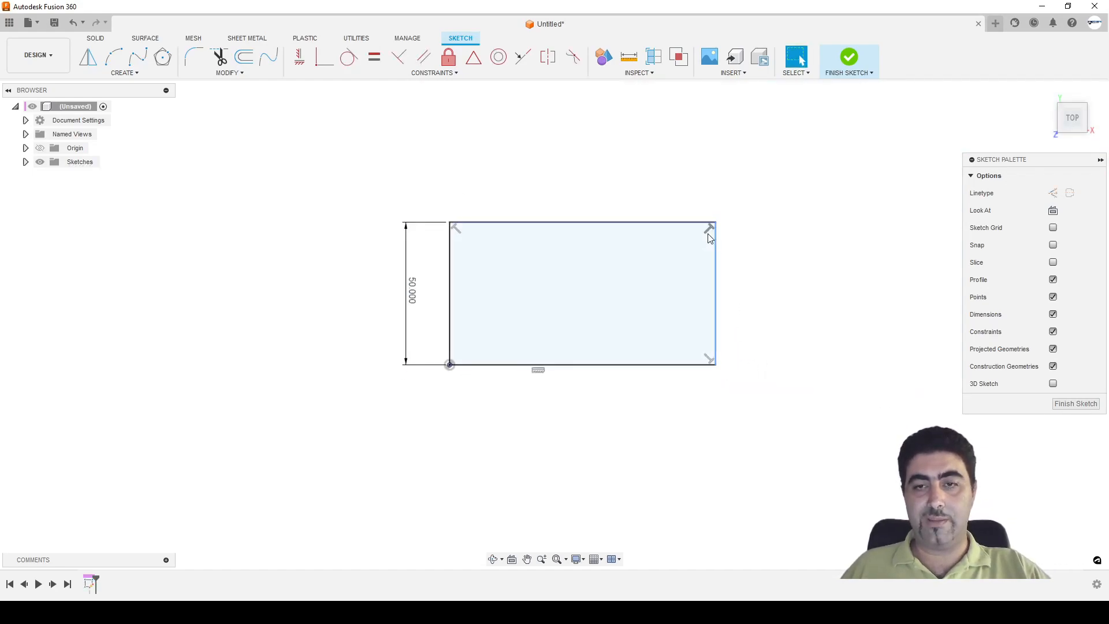
{"action": "left_click_drag", "start_coordinate": [715, 224], "coordinate": [732, 239]}
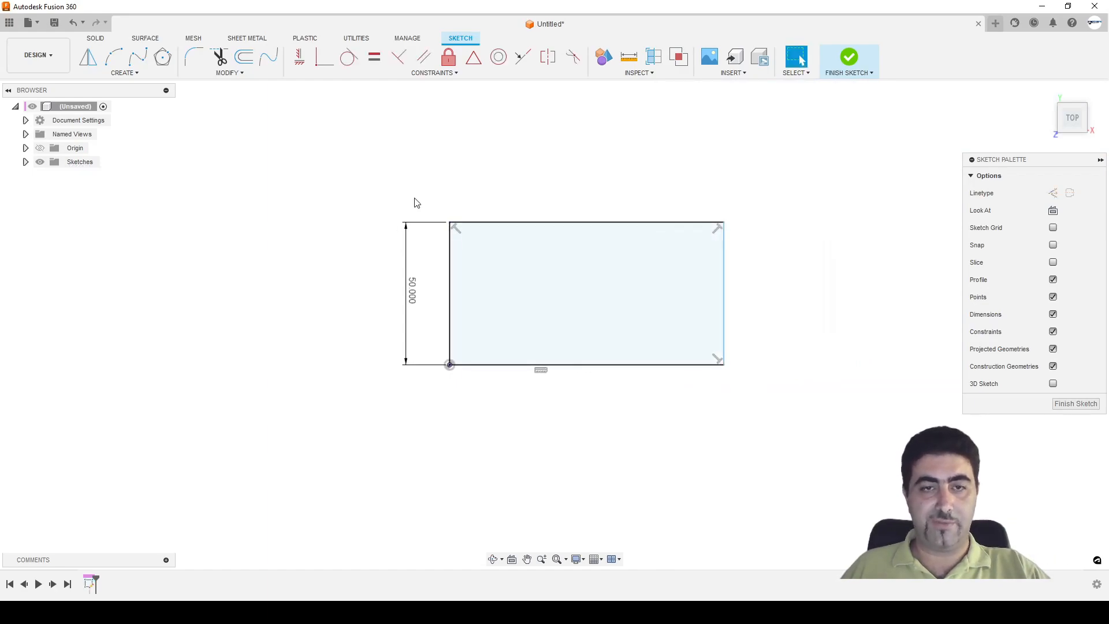
- Dimension the rectangle's top side at 100 mm
{"action": "key", "text": "d"}
{"action": "left_click", "coordinate": [527, 221]}
{"action": "left_click", "coordinate": [529, 197]}
{"action": "type", "text": "100"}
{"action": "key", "text": "Return"}
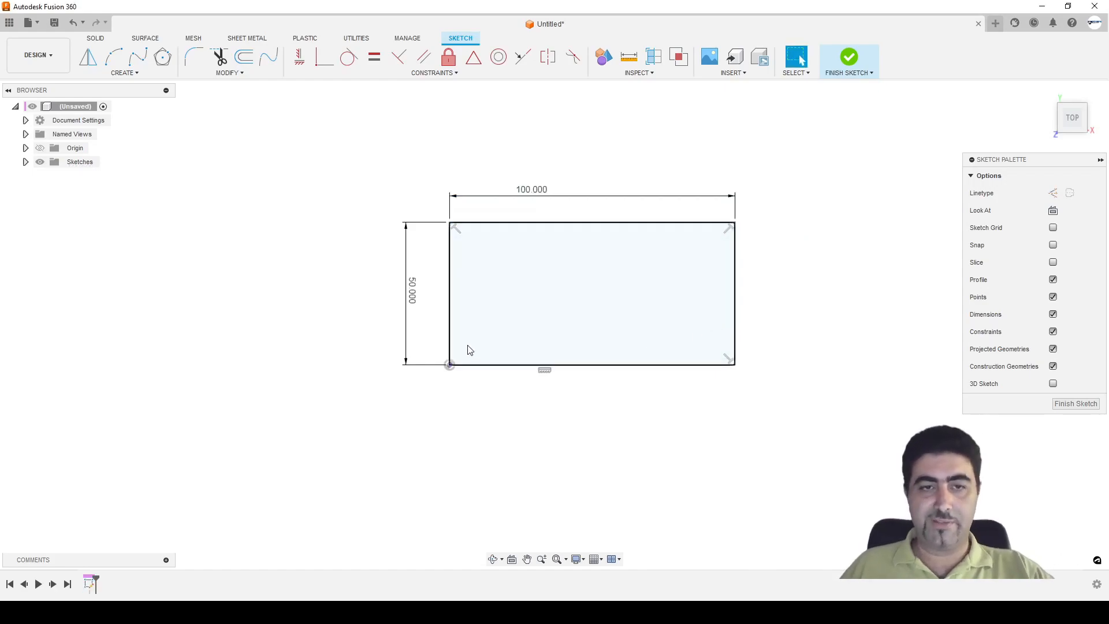
- Set the rectangle's horizontal dimension to 50 mm
{"action": "scroll", "coordinate": [458, 293], "scroll_direction": "up", "scroll_amount": 5}
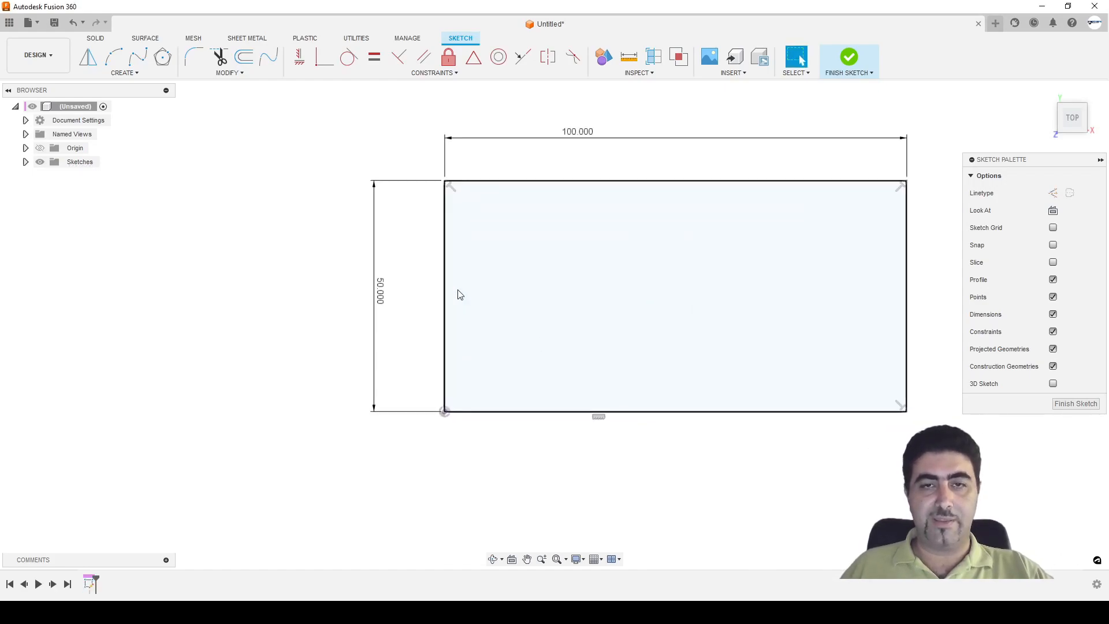
{"action": "scroll", "coordinate": [458, 293], "scroll_direction": "up", "scroll_amount": 2}
{"action": "right_click", "coordinate": [725, 291]}
{"action": "left_click", "coordinate": [695, 269]}
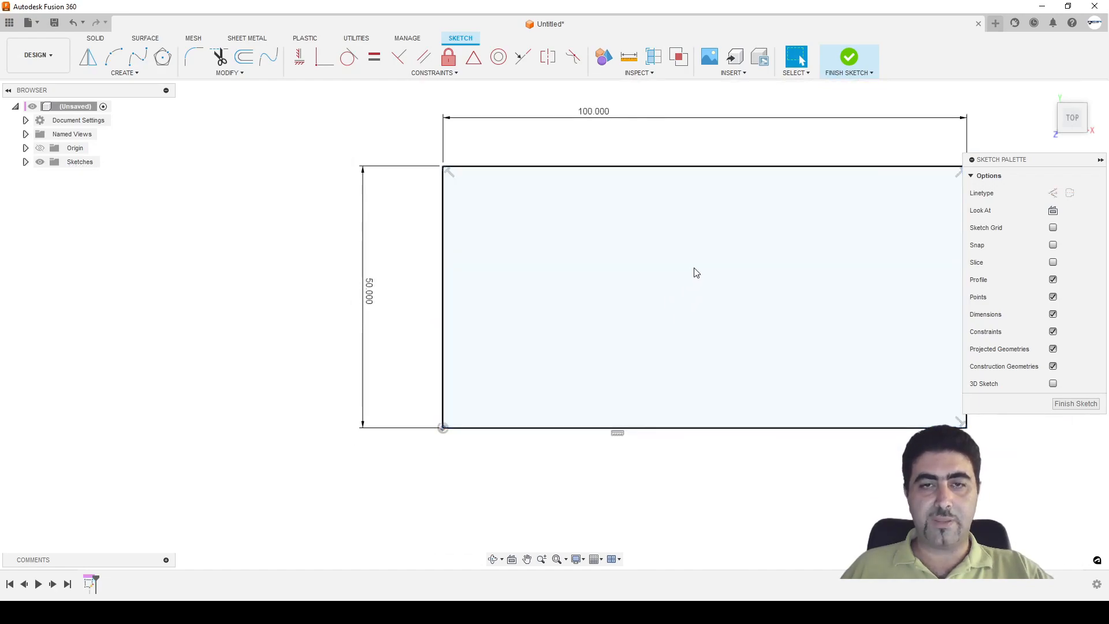
{"action": "middle_click_drag", "start_coordinate": [697, 272], "coordinate": [584, 300]}
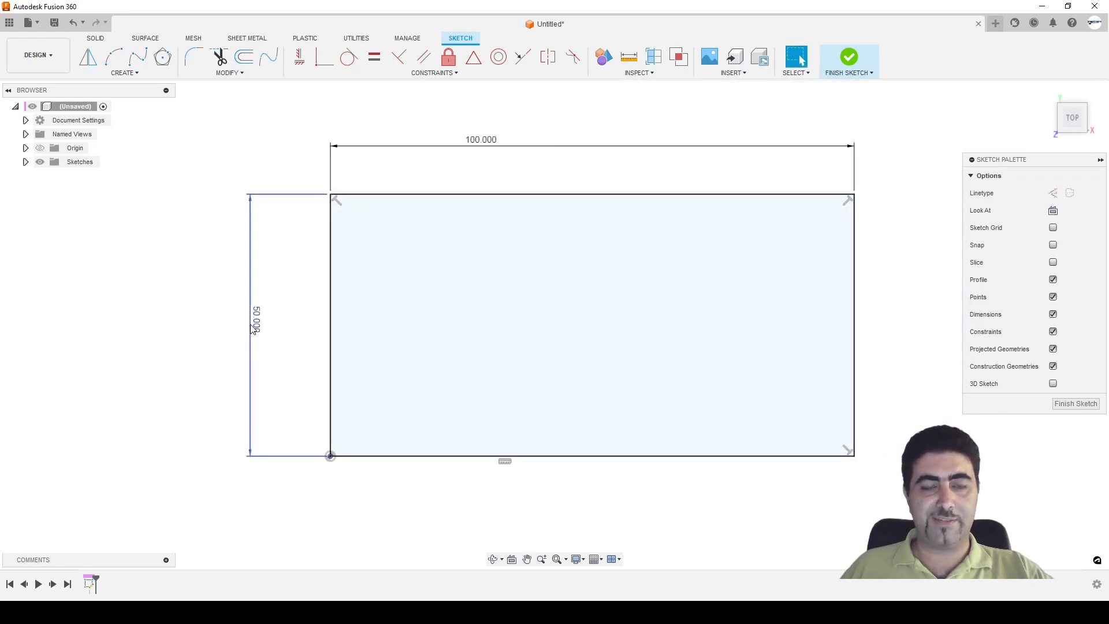
{"action": "double_click", "coordinate": [489, 146]}
{"action": "type", "text": "50"}
{"action": "key", "text": "Return"}
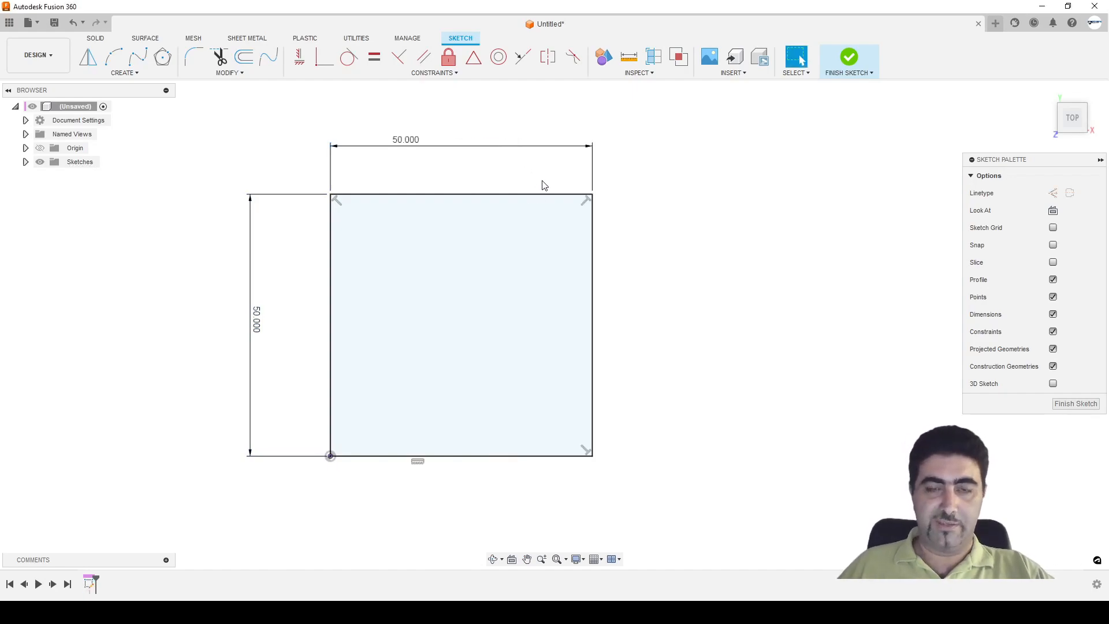
- Set the sketch's vertical and horizontal dimensions to 25 mm each
{"action": "scroll", "coordinate": [745, 218], "scroll_direction": "up", "scroll_amount": 2}
{"action": "scroll", "coordinate": [745, 218], "scroll_direction": "down", "scroll_amount": 3}
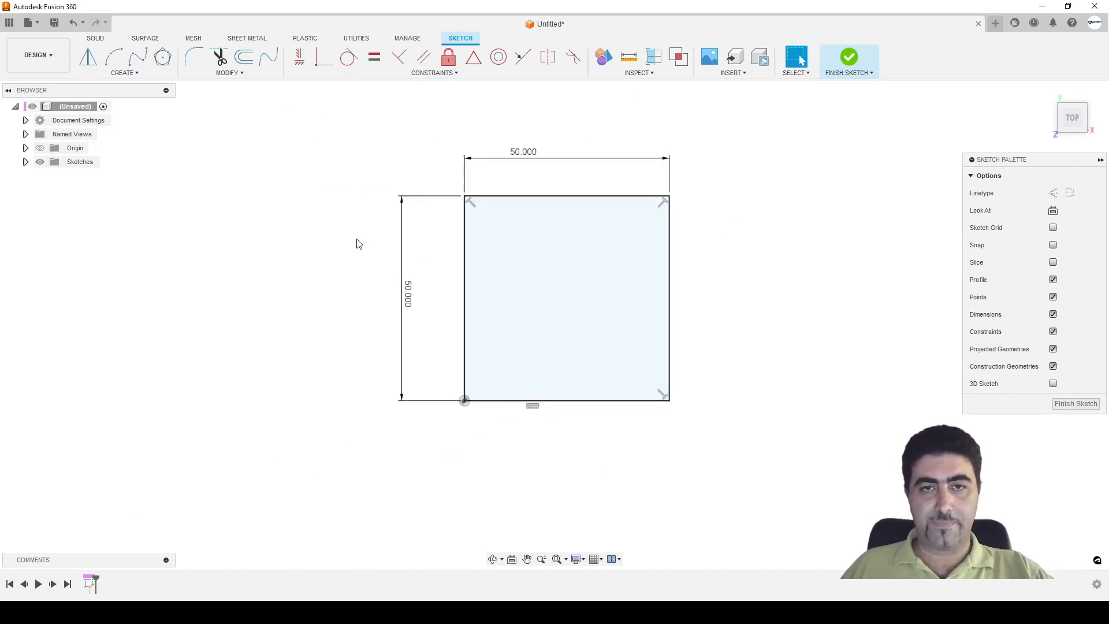
{"action": "scroll", "coordinate": [357, 244], "scroll_direction": "up", "scroll_amount": 2}
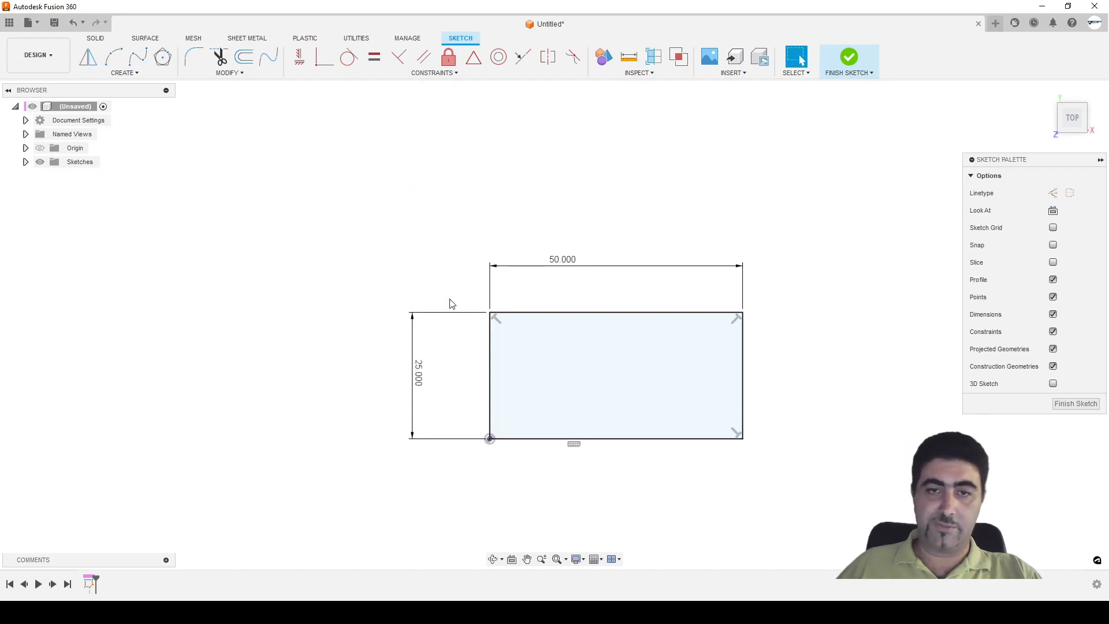
{"action": "double_click", "coordinate": [569, 263]}
{"action": "type", "text": "5"}
{"action": "key", "text": "Return"}
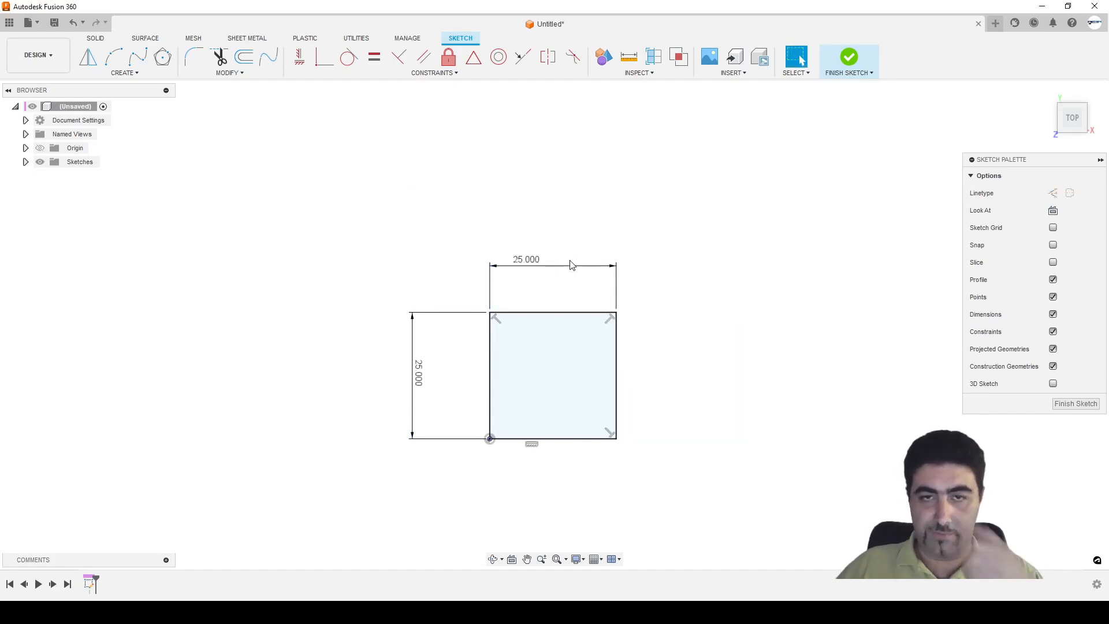
- Finish the sketch and extrude the square profile one-sided from its plane as a new body
{"action": "left_click", "coordinate": [851, 68]}
{"action": "scroll", "coordinate": [617, 250], "scroll_direction": "down", "scroll_amount": 3}
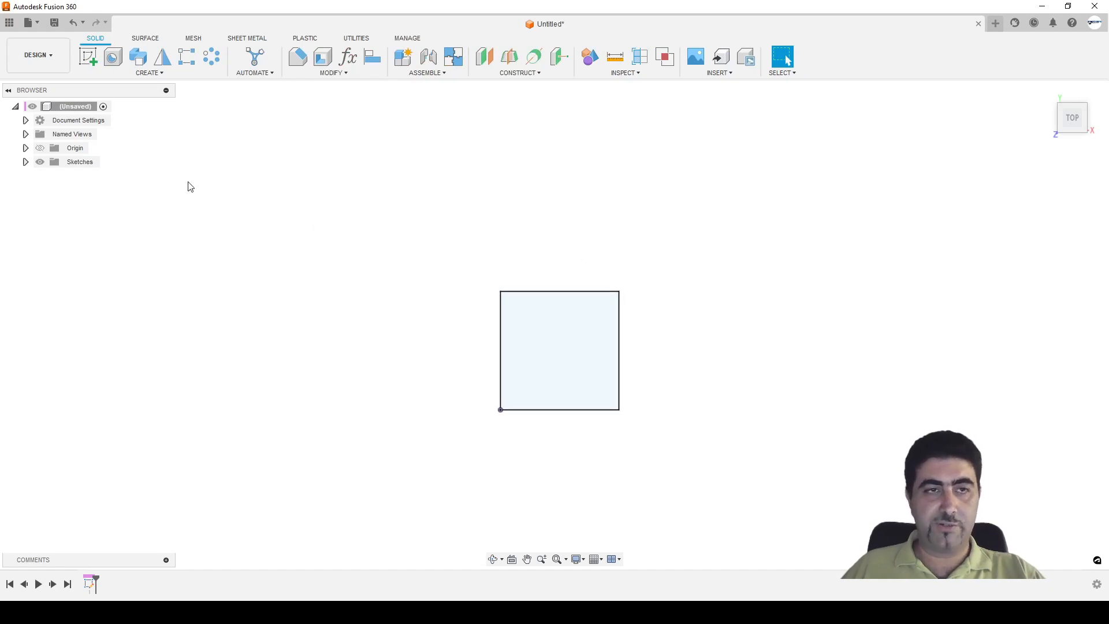
{"action": "middle_click_drag", "start_coordinate": [452, 332], "coordinate": [349, 283], "text": "shift"}
{"action": "left_click", "coordinate": [150, 73]}
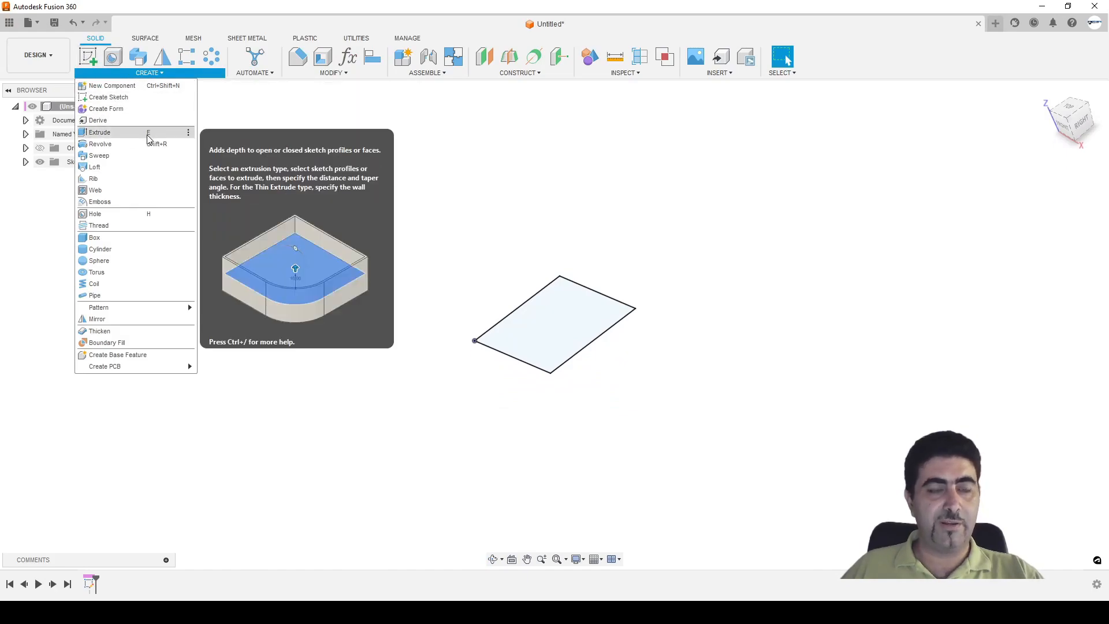
{"action": "left_click", "coordinate": [105, 134]}
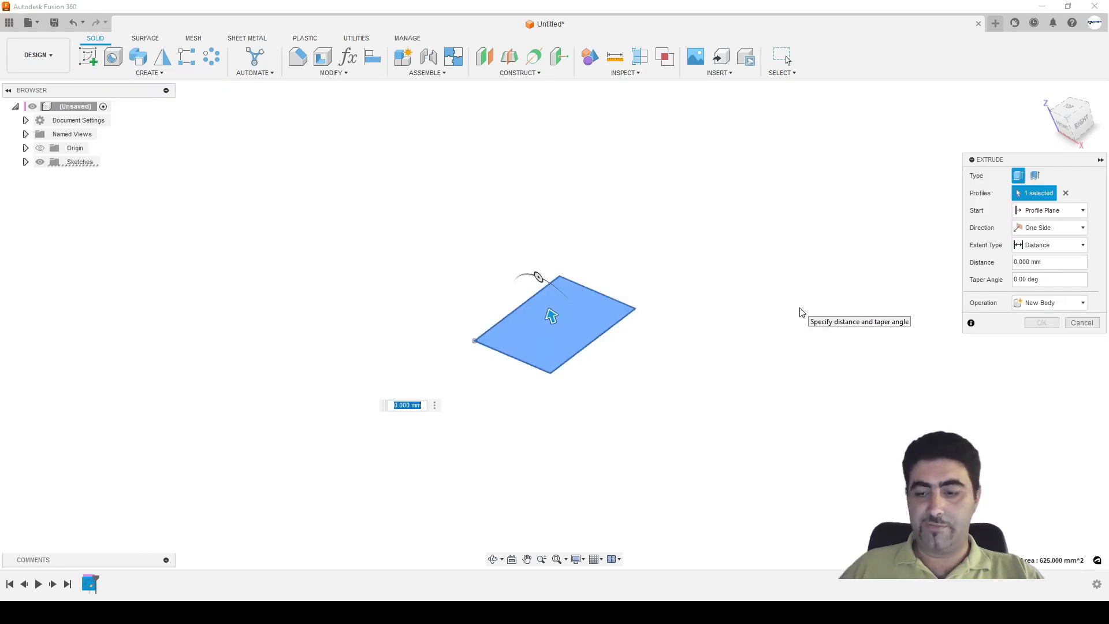
{"action": "key", "text": "Return"}
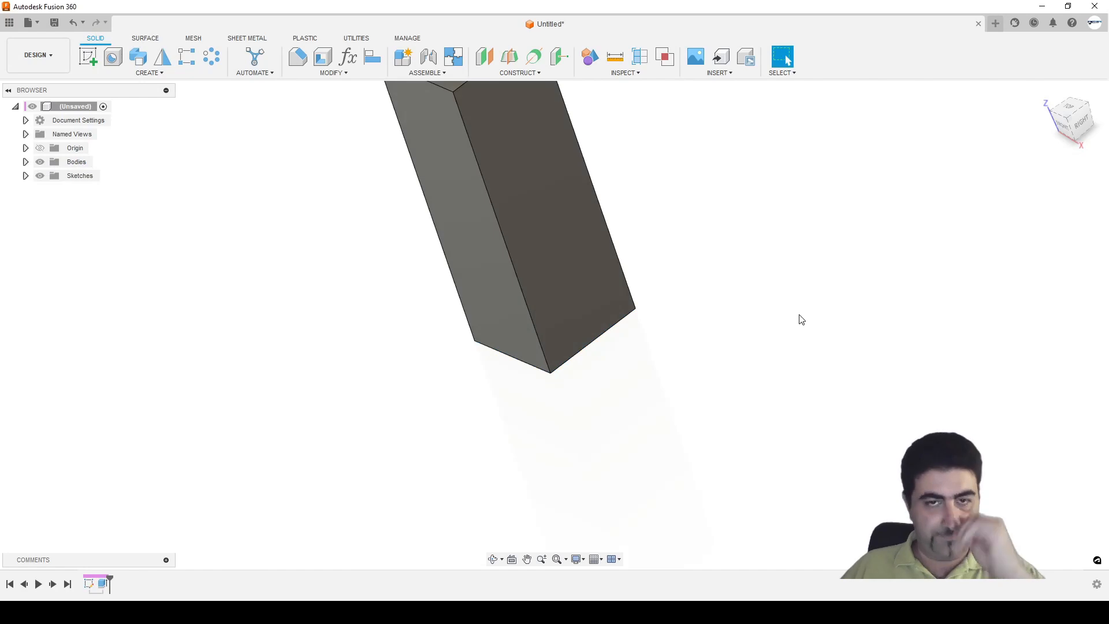
{"action": "scroll", "coordinate": [801, 324], "scroll_direction": "down", "scroll_amount": 4}
{"action": "middle_click_drag", "start_coordinate": [564, 190], "coordinate": [781, 252]}
{"action": "scroll", "coordinate": [698, 277], "scroll_direction": "down", "scroll_amount": 2}
{"action": "scroll", "coordinate": [699, 277], "scroll_direction": "up", "scroll_amount": 5}
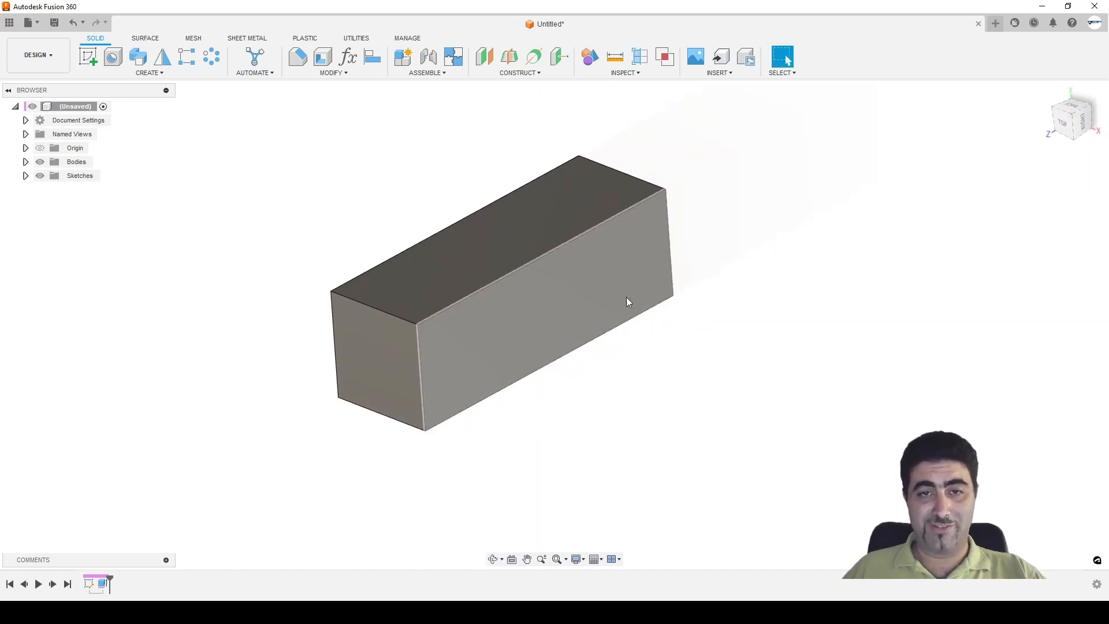
{"action": "middle_click_drag", "start_coordinate": [345, 245], "coordinate": [382, 248], "text": "shift"}
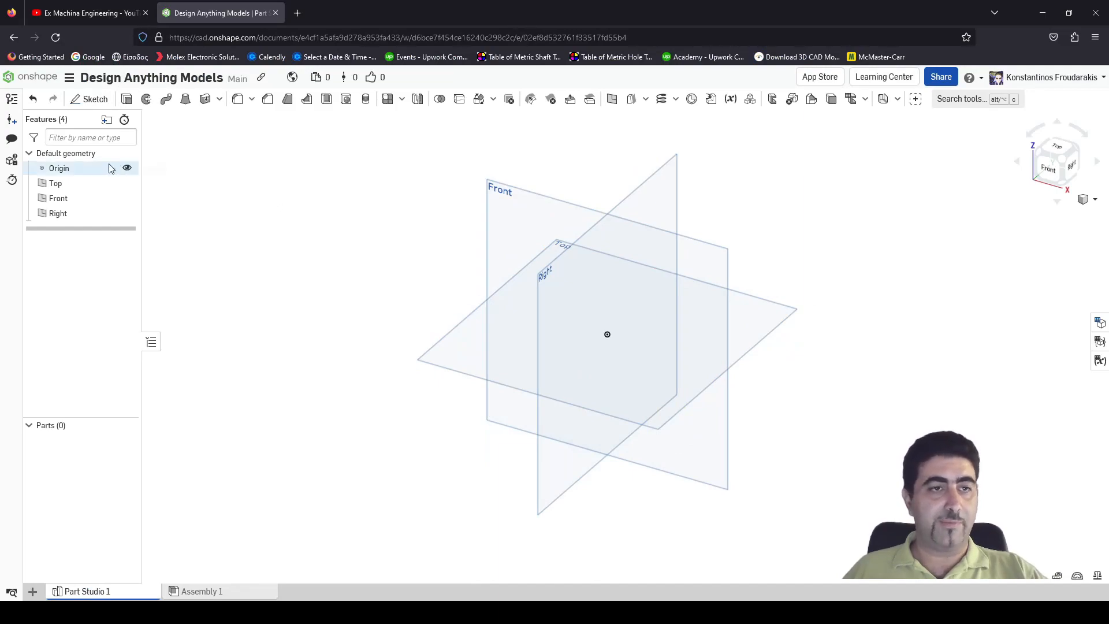
- Switch to Onshape, start a sketch on the Top plane and look straight at it from the top
{"action": "left_click", "coordinate": [90, 101]}
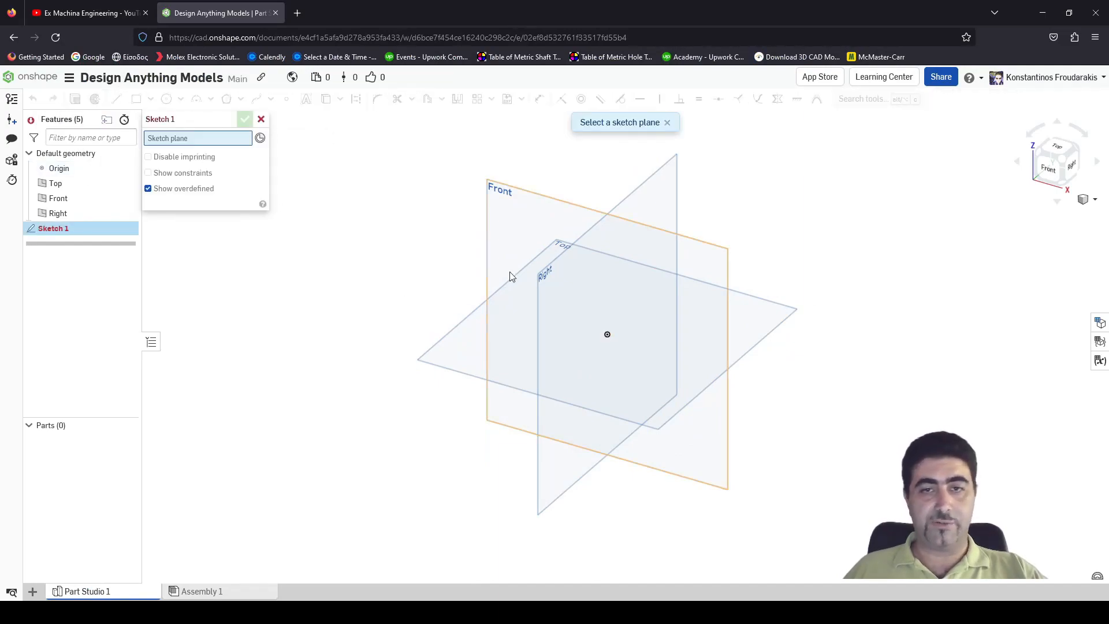
{"action": "left_click", "coordinate": [466, 328]}
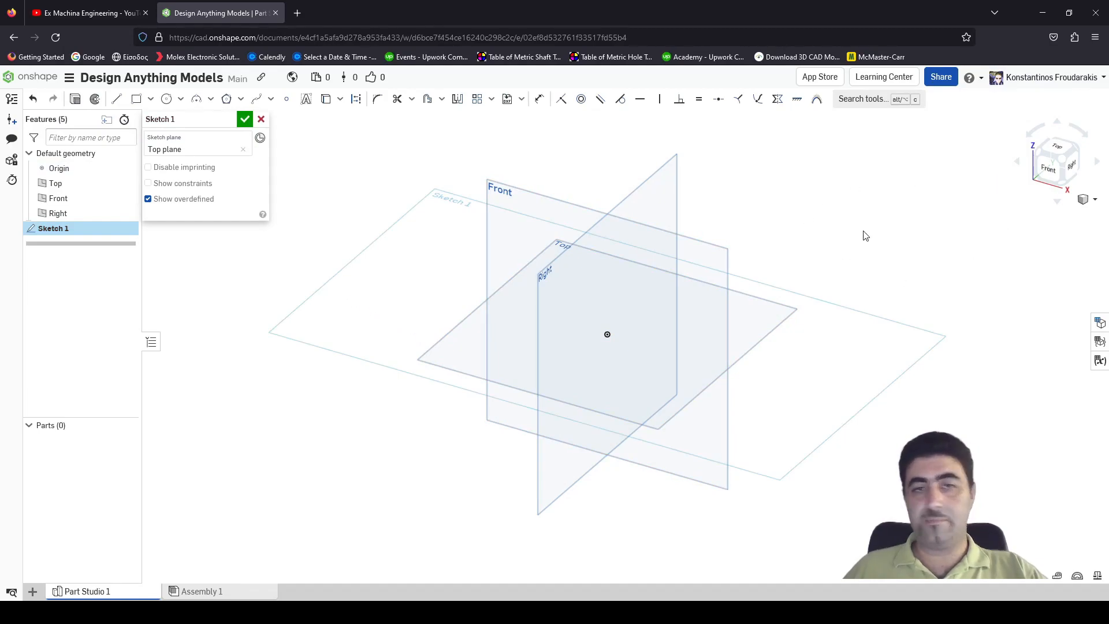
{"action": "left_click", "coordinate": [1057, 147]}
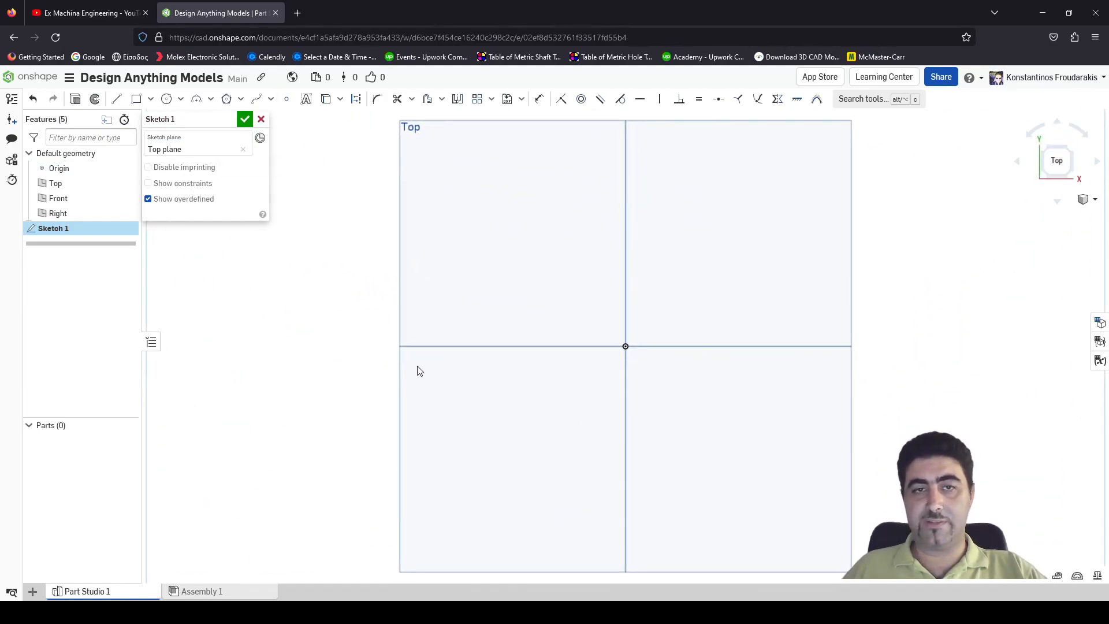
{"action": "scroll", "coordinate": [467, 343], "scroll_direction": "down", "scroll_amount": 3}
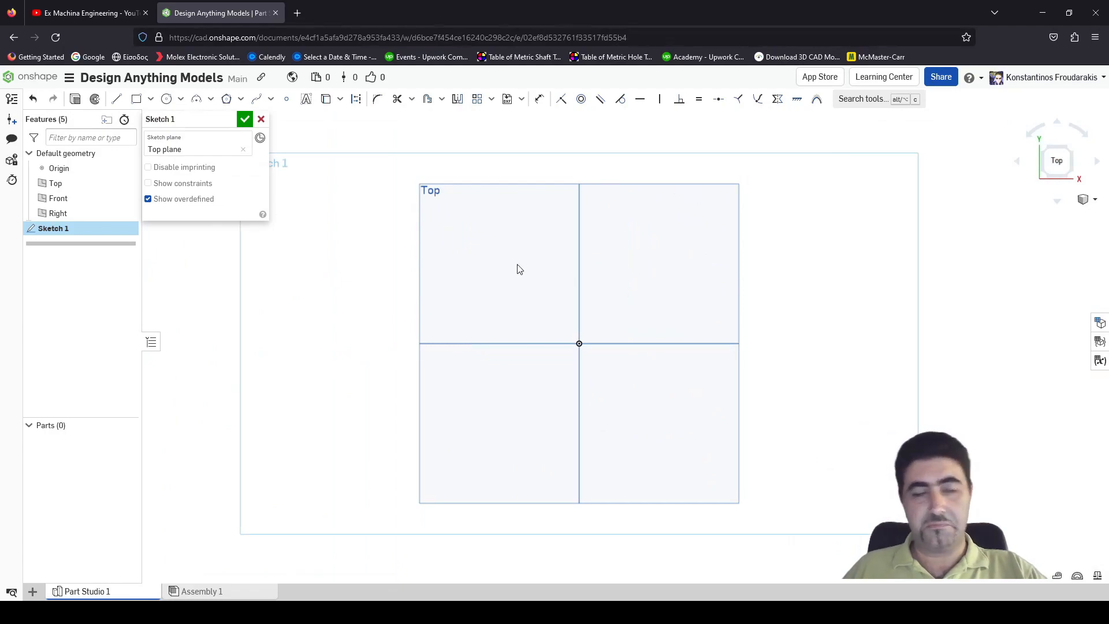
- Sketch a tilted four-sided closed profile of lines from the origin, with the left side about 80 mm and the upper side about 59 mm
{"action": "left_click", "coordinate": [116, 98]}
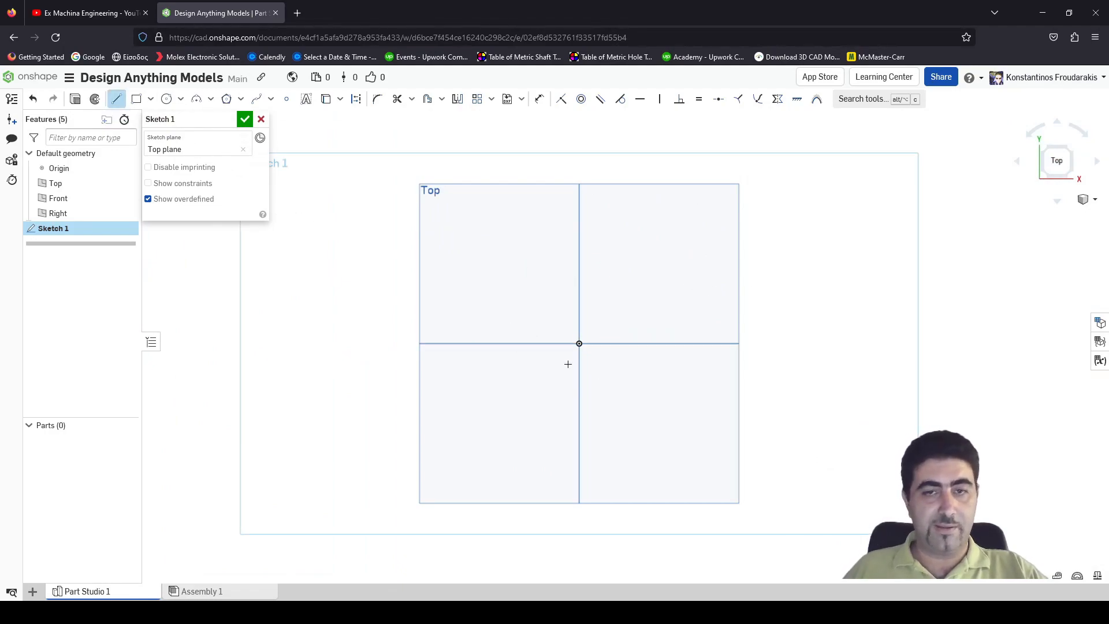
{"action": "left_click", "coordinate": [579, 344]}
{"action": "left_click", "coordinate": [692, 380]}
{"action": "left_click", "coordinate": [769, 267]}
{"action": "left_click", "coordinate": [668, 194]}
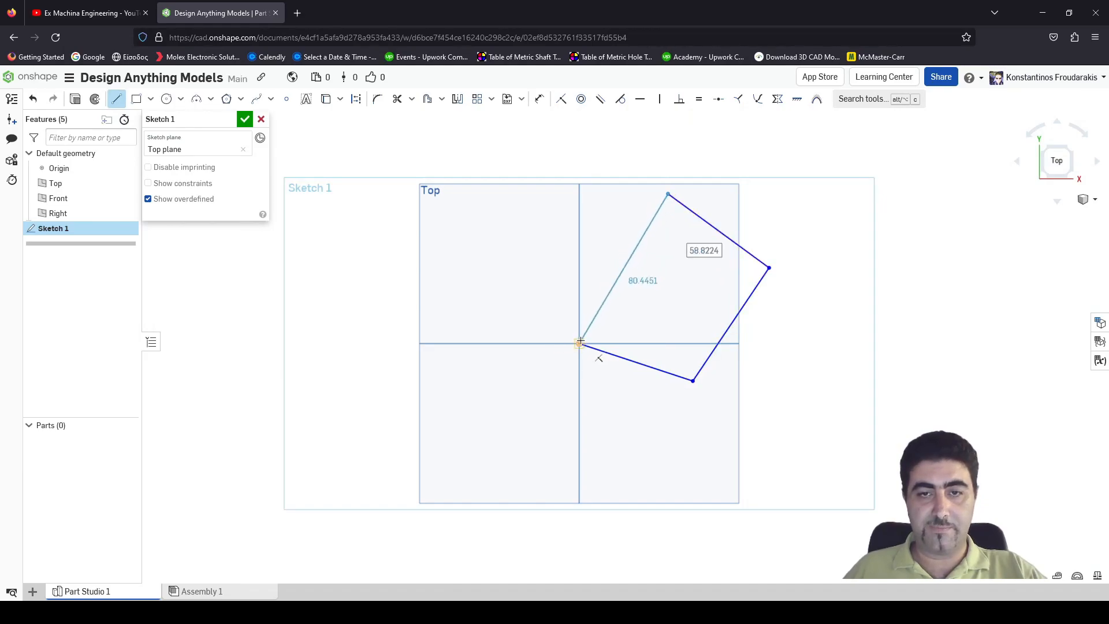
{"action": "left_click", "coordinate": [579, 344]}
{"action": "key", "text": "Escape"}
- Show the sketch constraints and make the profile's adjacent sides perpendicular at three corners
{"action": "left_click", "coordinate": [149, 184]}
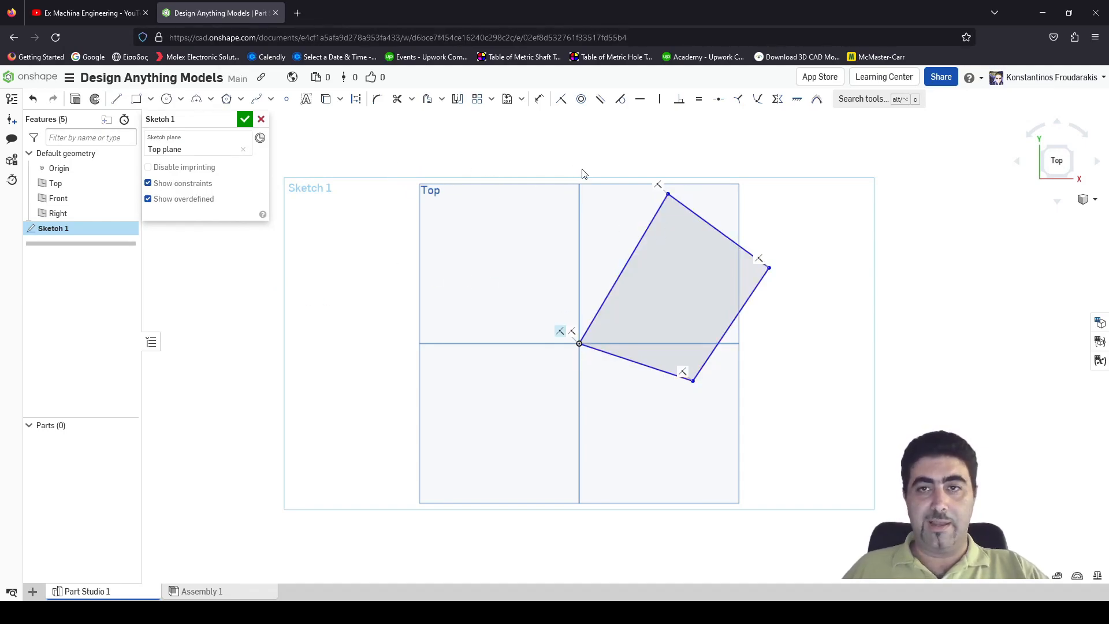
{"action": "left_click", "coordinate": [681, 104]}
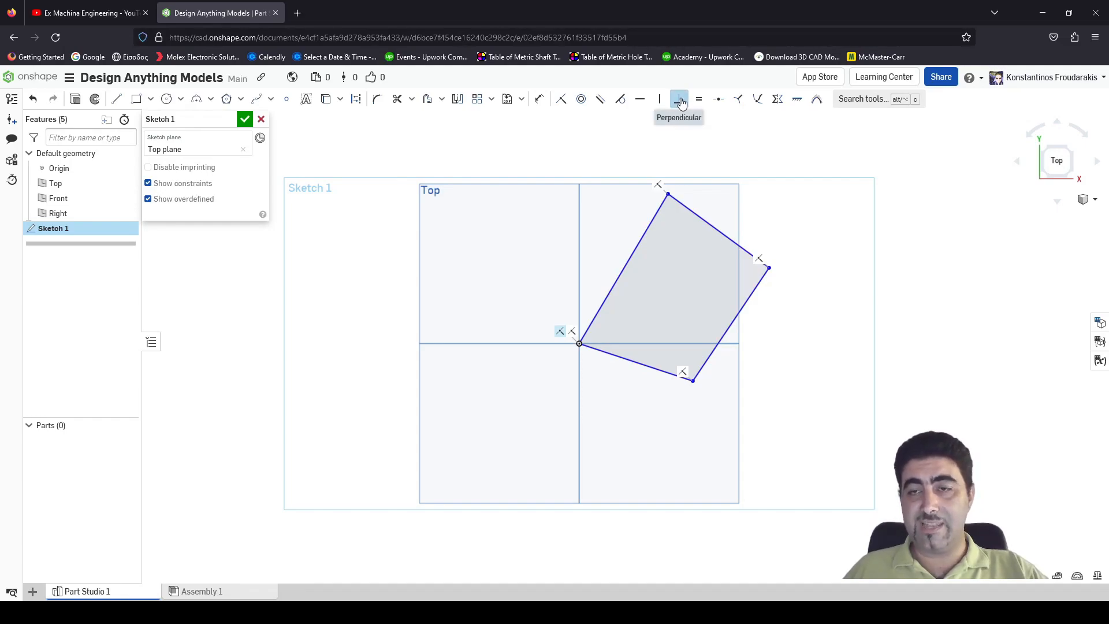
{"action": "left_click", "coordinate": [707, 356]}
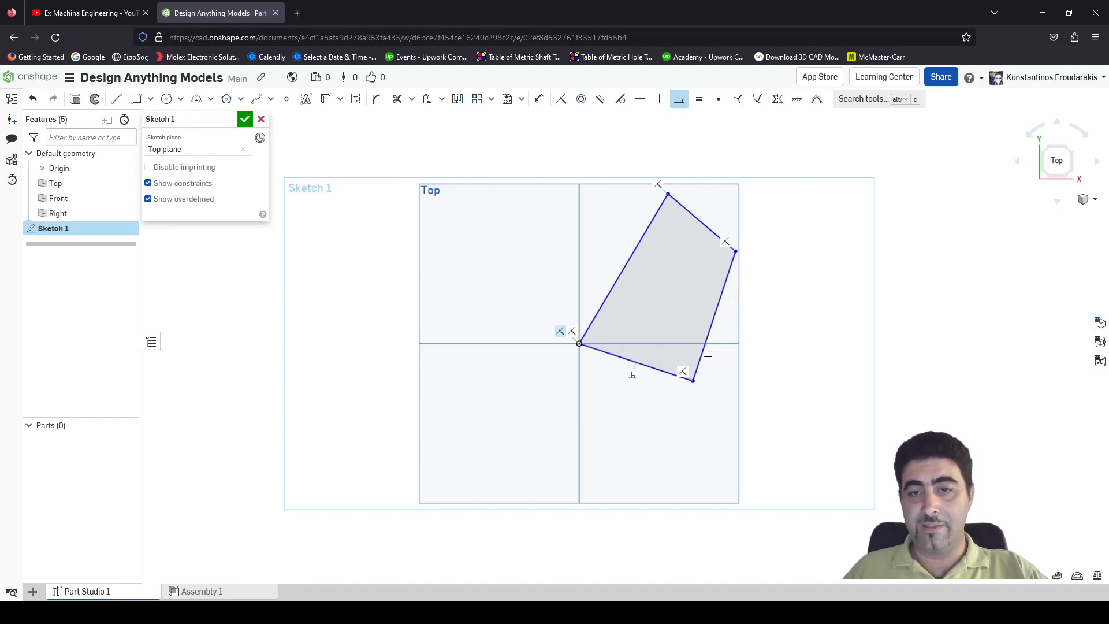
{"action": "left_click", "coordinate": [725, 278]}
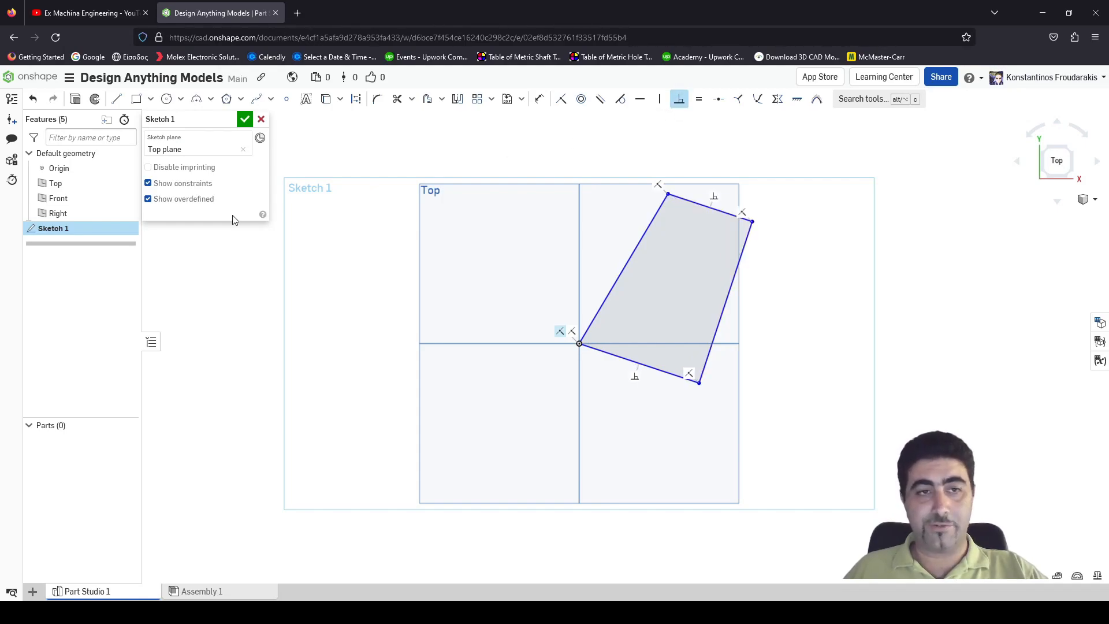
{"action": "left_click", "coordinate": [684, 201]}
{"action": "left_click", "coordinate": [622, 270]}
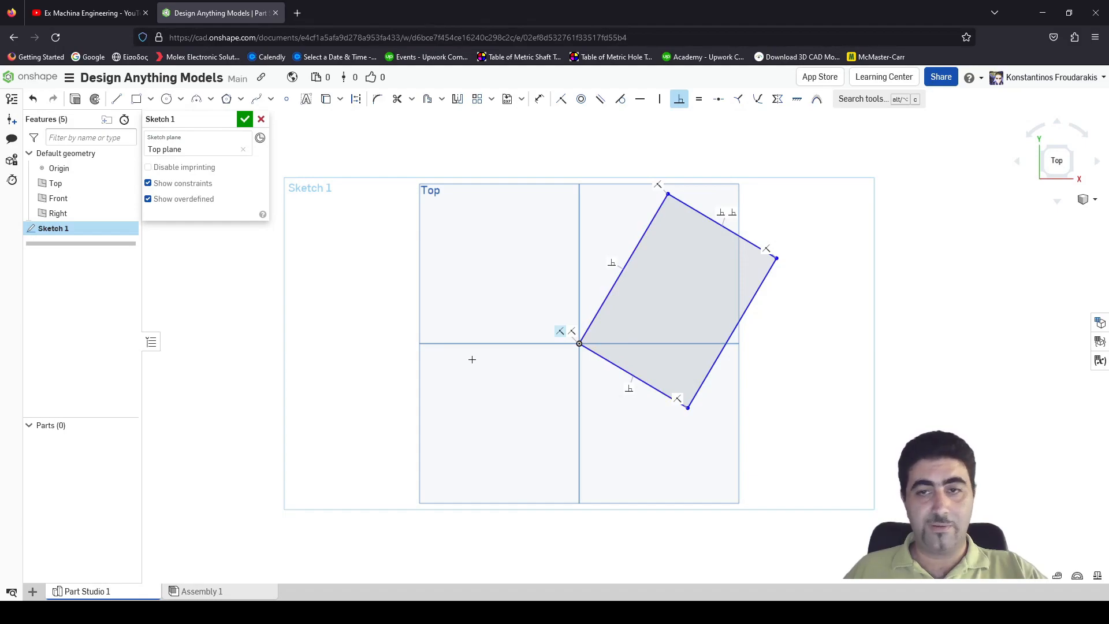
{"action": "key", "text": "Escape"}
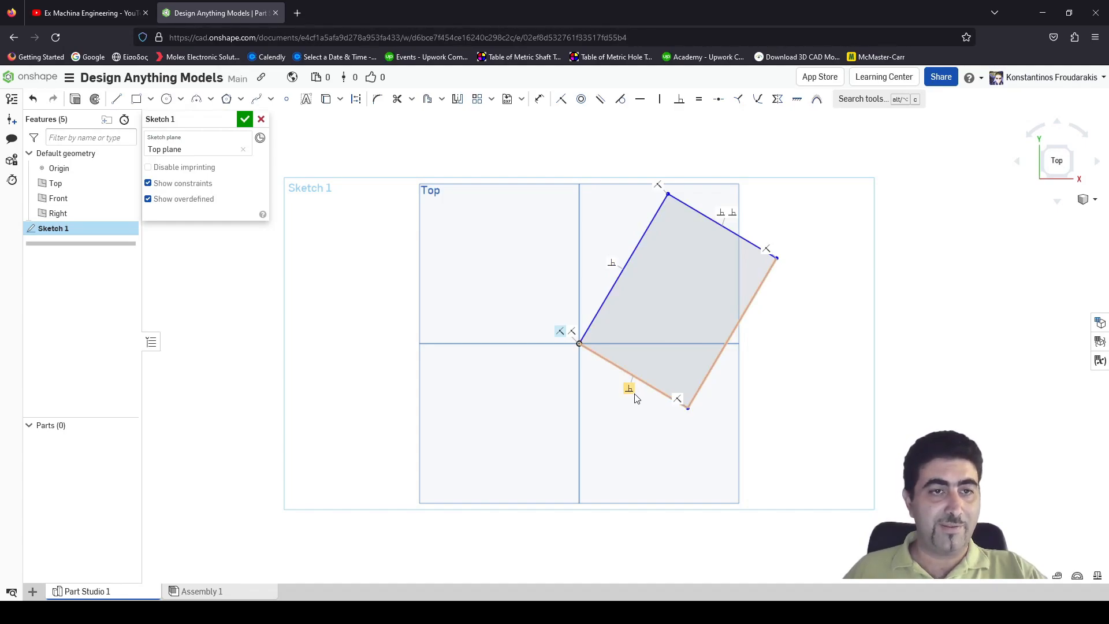
- Try to add another perpendicular constraint between the rectangle's lower and right sides
{"action": "left_click", "coordinate": [149, 200]}
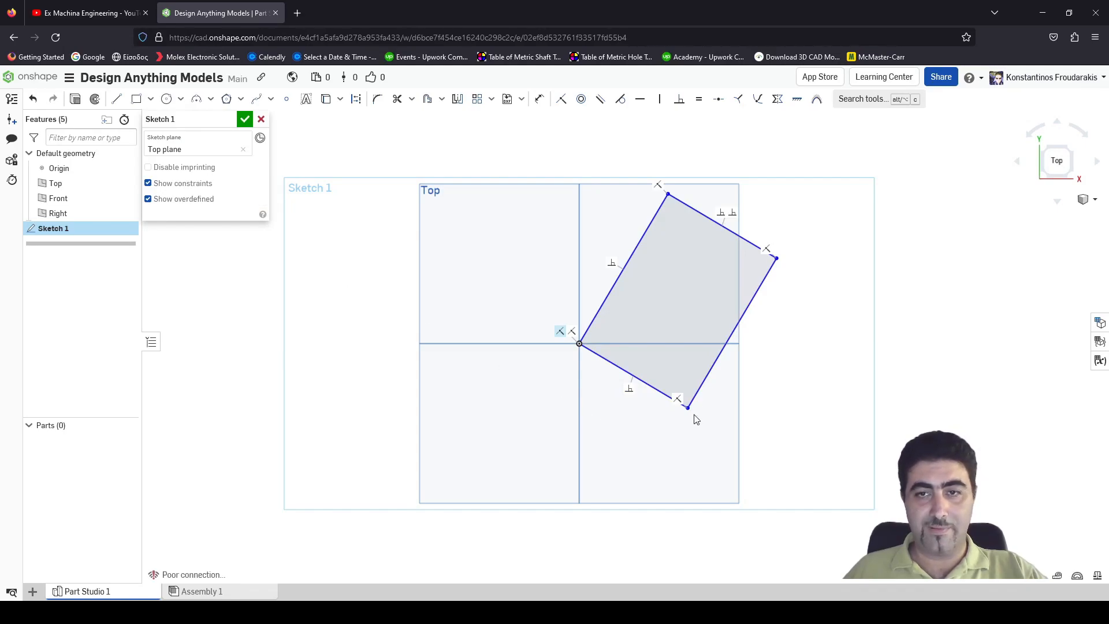
{"action": "left_click", "coordinate": [678, 102]}
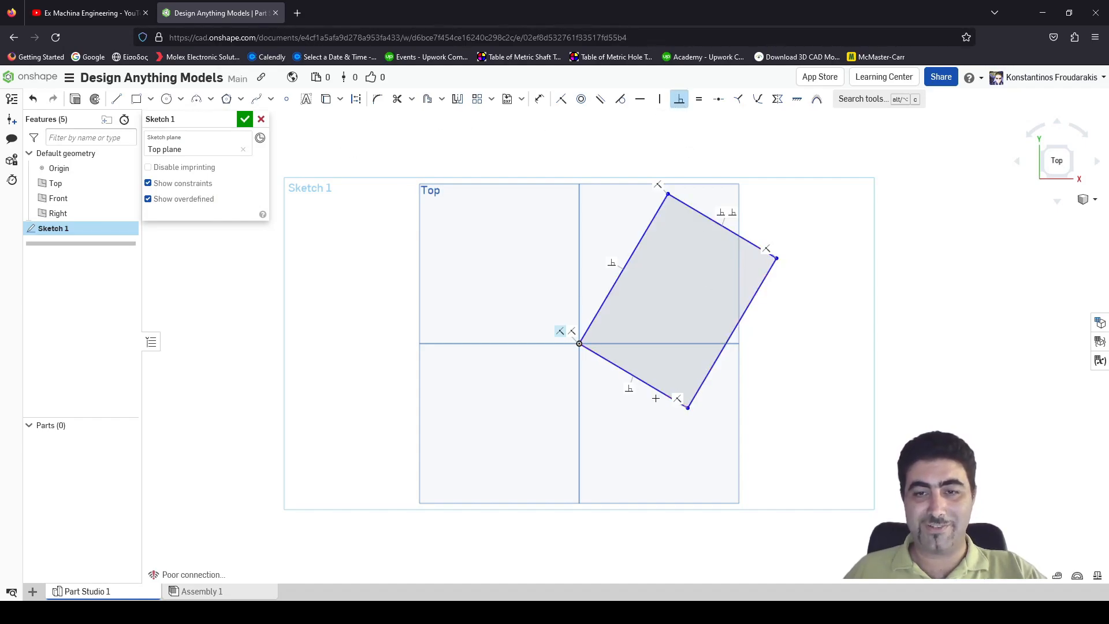
{"action": "key", "text": "Escape"}
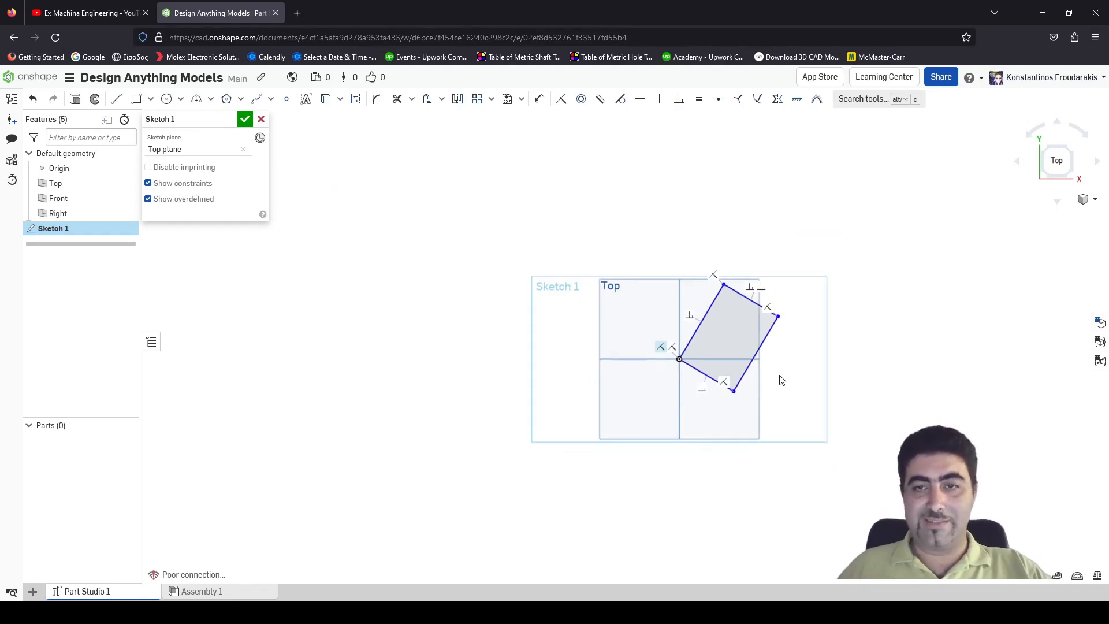
{"action": "scroll", "coordinate": [775, 383], "scroll_direction": "up", "scroll_amount": 3}
{"action": "left_click", "coordinate": [678, 102]}
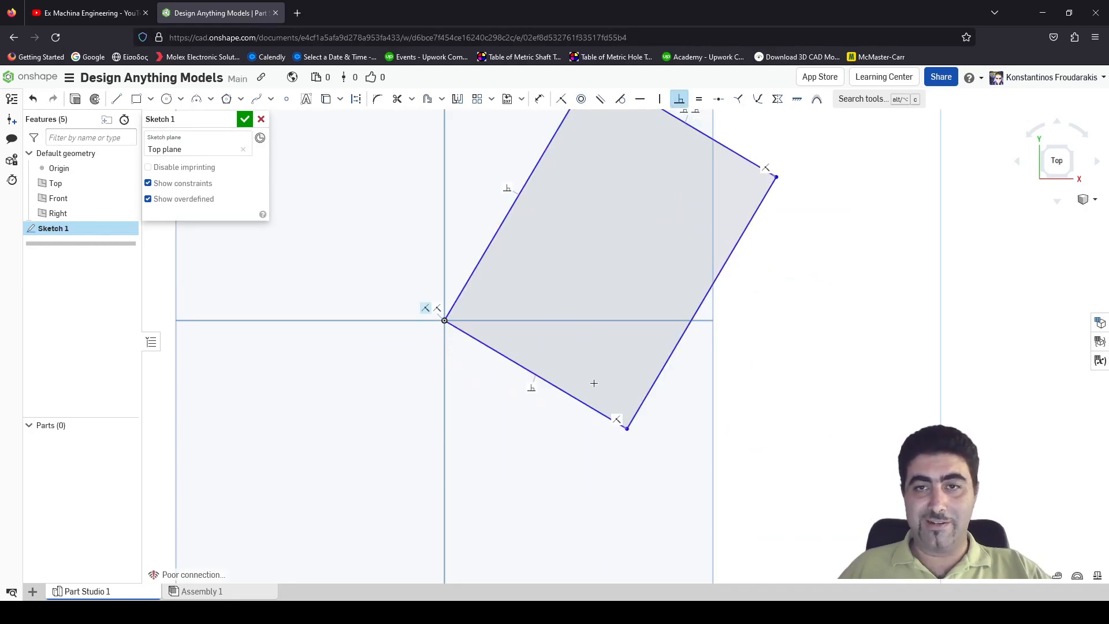
{"action": "left_click", "coordinate": [585, 404]}
{"action": "left_click", "coordinate": [645, 392]}
{"action": "key", "text": "f"}
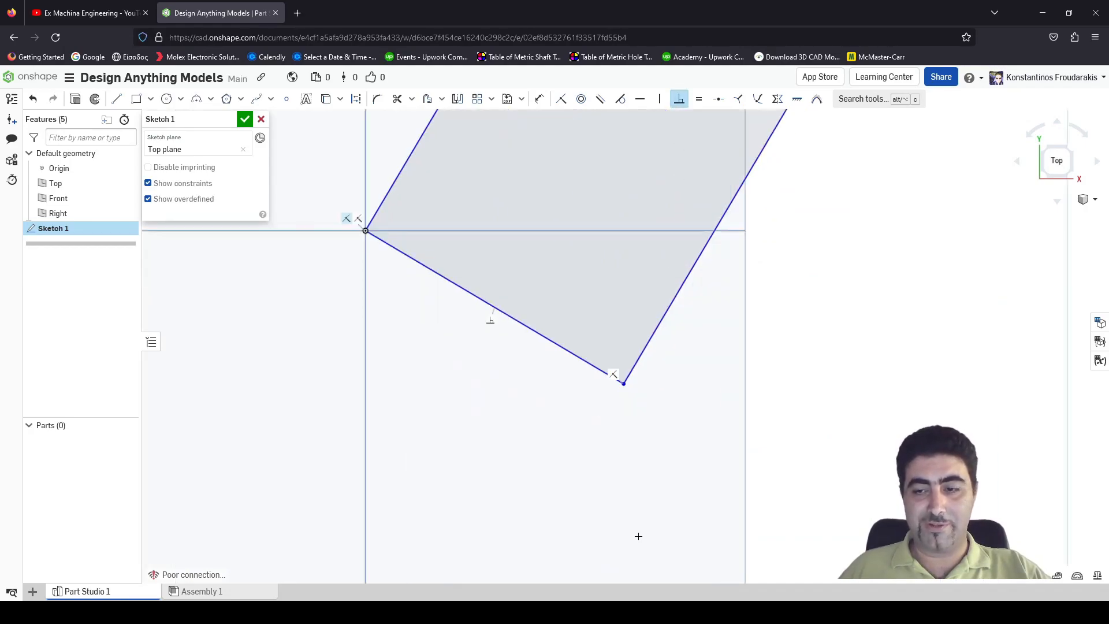
{"action": "key", "text": "Escape"}
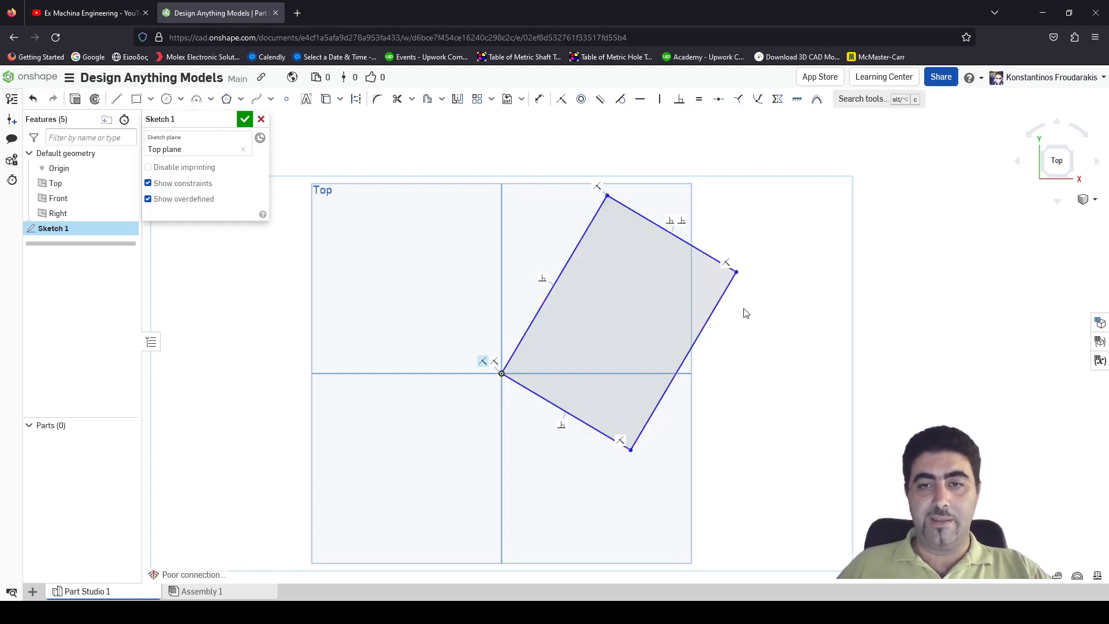
- Reshape and rotate the rectangle by its corners and make its top and right sides equal in length
{"action": "left_click_drag", "start_coordinate": [739, 279], "coordinate": [796, 256]}
{"action": "left_click_drag", "start_coordinate": [630, 158], "coordinate": [482, 217]}
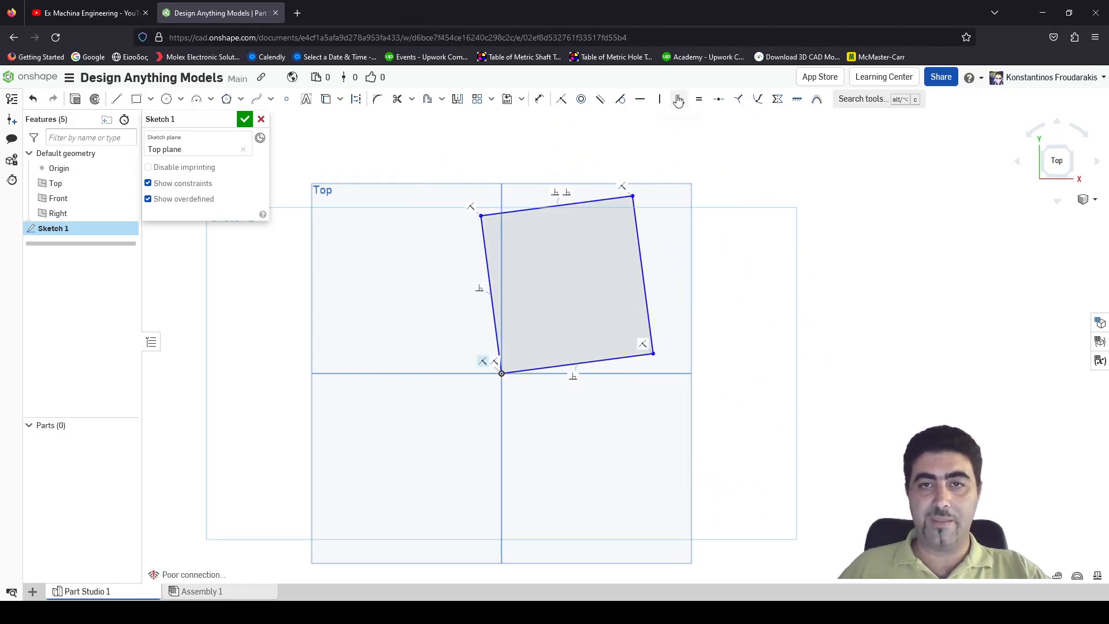
{"action": "left_click", "coordinate": [698, 99]}
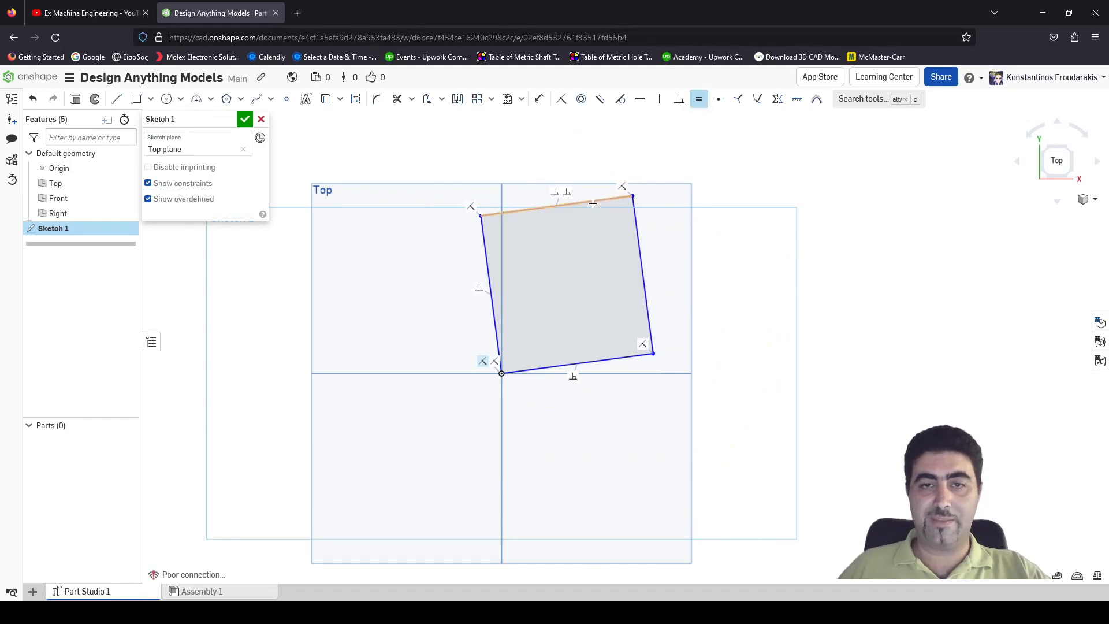
{"action": "left_click", "coordinate": [637, 230]}
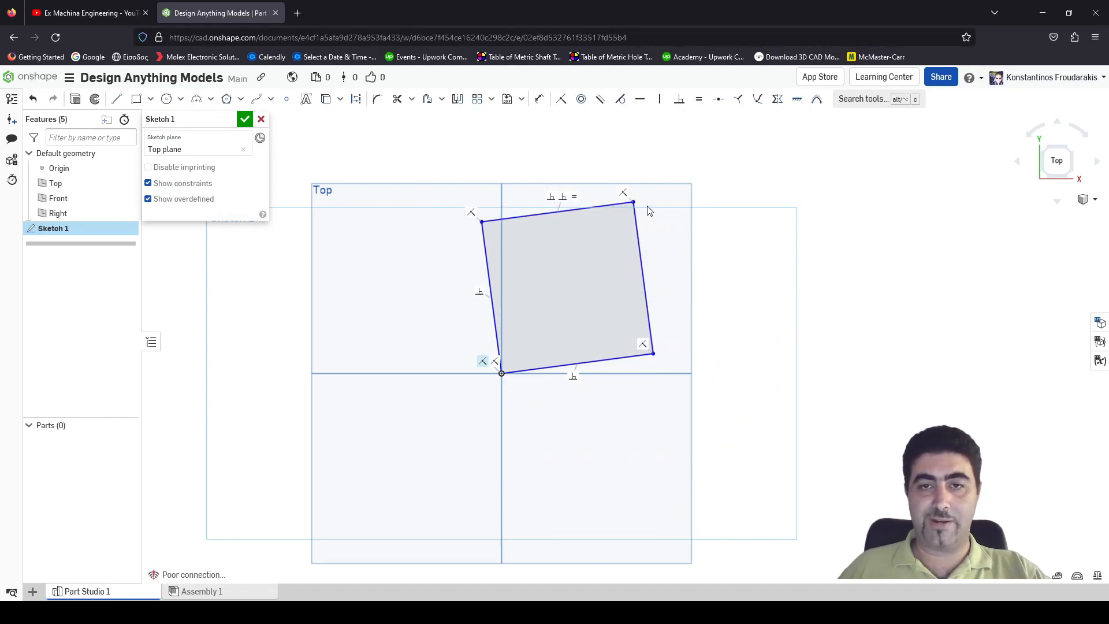
{"action": "left_click_drag", "start_coordinate": [633, 203], "coordinate": [680, 318]}
- Dimension the square's left side at 50 mm
{"action": "key", "text": "d"}
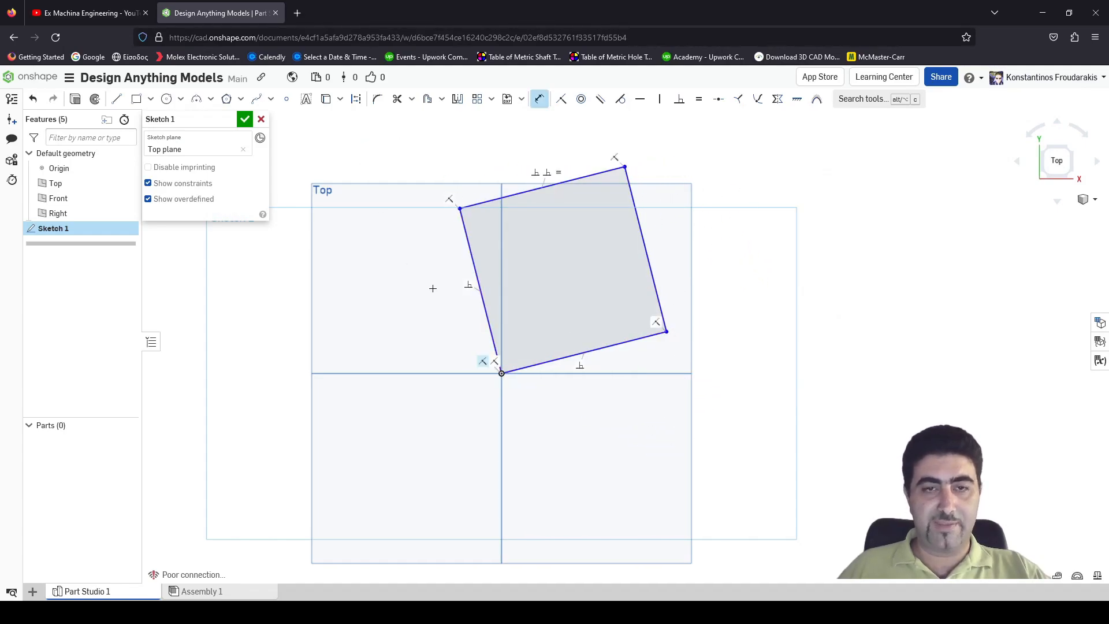
{"action": "left_click", "coordinate": [479, 283]}
{"action": "left_click", "coordinate": [421, 328]}
{"action": "type", "text": "50"}
{"action": "key", "text": "Return"}
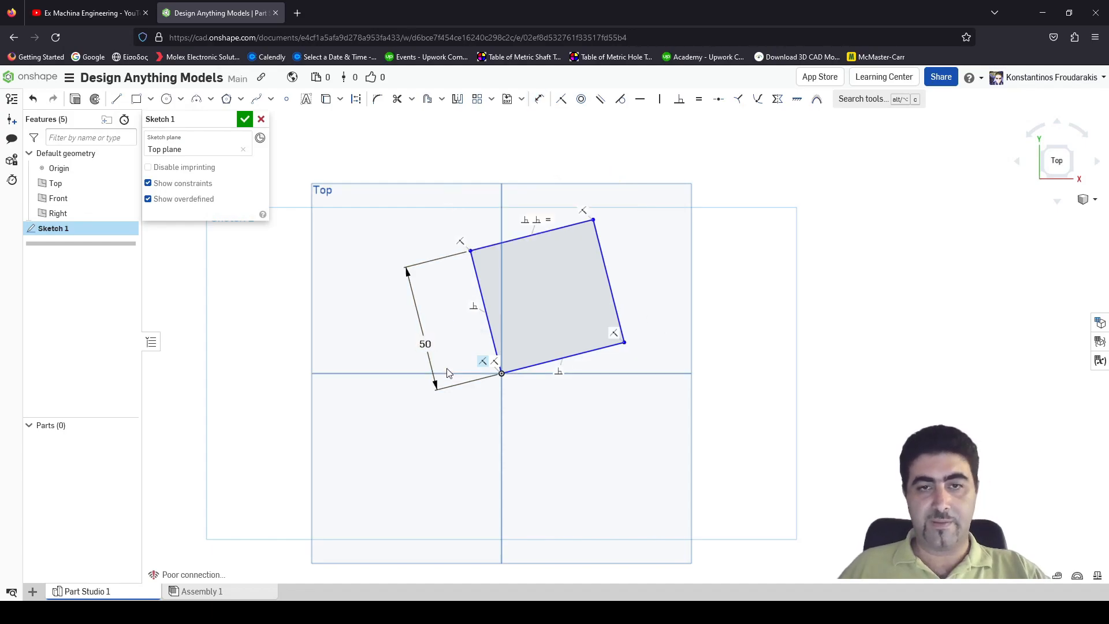
- Test the square's remaining rotation at its upper corner, and constrain its bottom side to be horizontal
{"action": "mouse_move", "coordinate": [589, 222]}
{"action": "left_mouse_down"}
{"action": "mouse_move", "coordinate": [579, 193]}
{"action": "mouse_move", "coordinate": [317, 268]}
{"action": "mouse_move", "coordinate": [379, 451]}
{"action": "mouse_move", "coordinate": [653, 377]}
{"action": "mouse_move", "coordinate": [690, 329]}
{"action": "mouse_move", "coordinate": [825, 237]}
{"action": "mouse_move", "coordinate": [708, 146]}
{"action": "mouse_move", "coordinate": [645, 154]}
{"action": "left_mouse_up"}
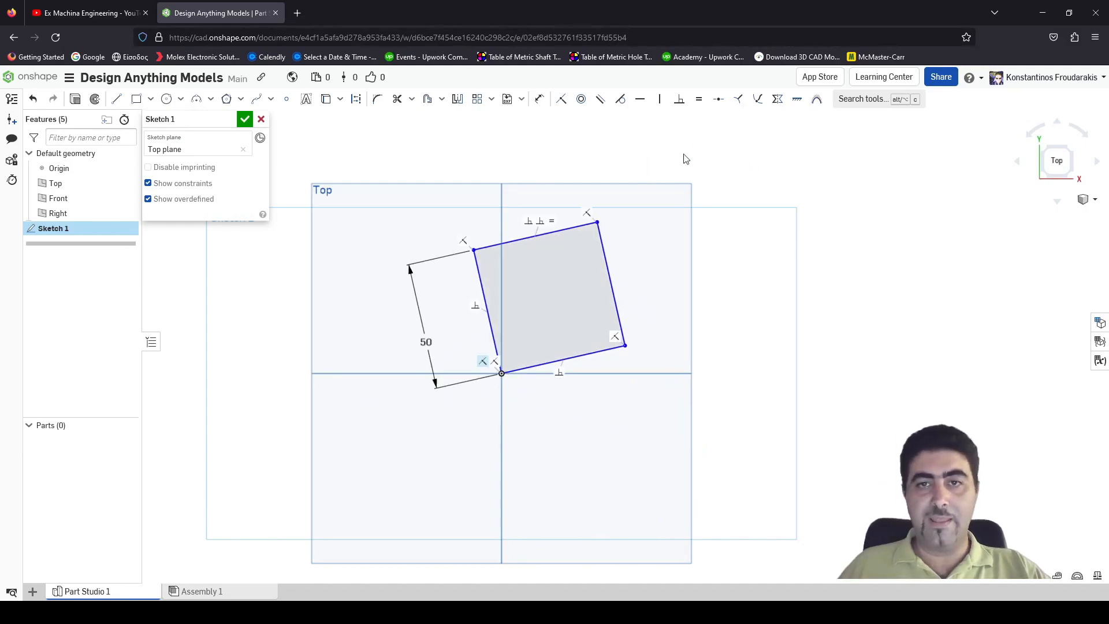
{"action": "left_click", "coordinate": [640, 99]}
{"action": "left_click", "coordinate": [581, 363]}
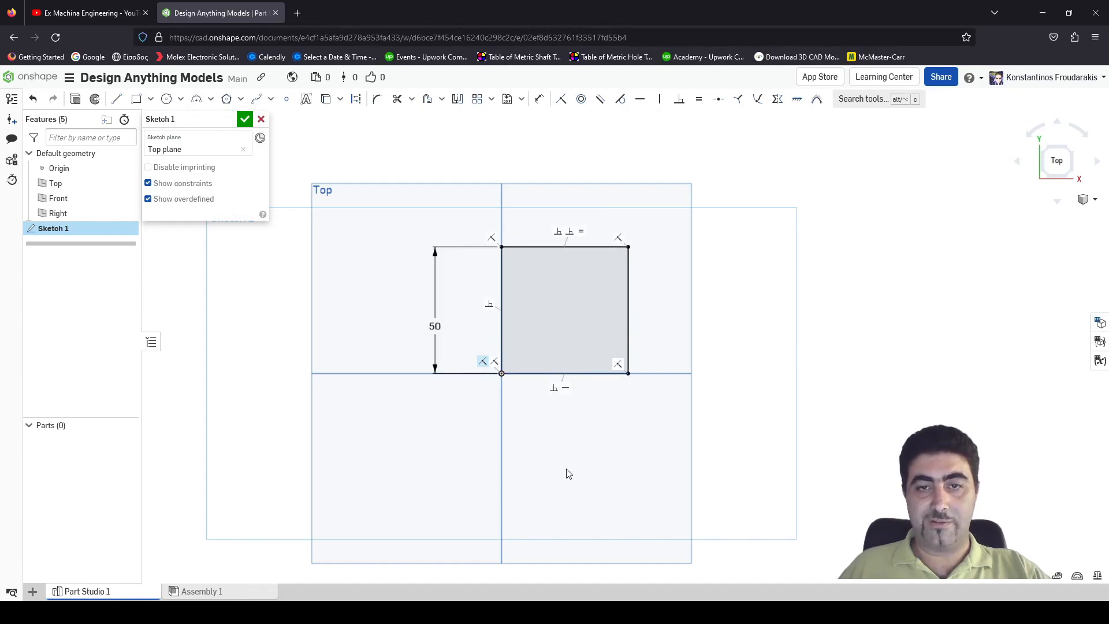
- Remove the equal constraint from the square and dimension its top side at 100 mm
{"action": "left_click", "coordinate": [581, 231]}
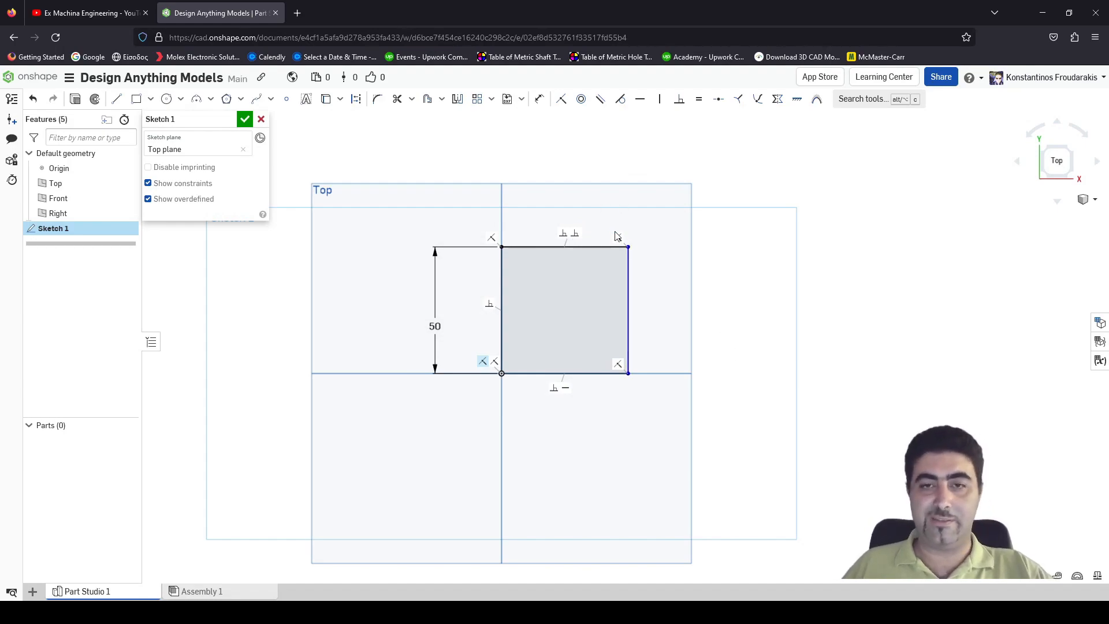
{"action": "mouse_move", "coordinate": [629, 252]}
{"action": "left_mouse_down"}
{"action": "mouse_move", "coordinate": [971, 310]}
{"action": "mouse_move", "coordinate": [661, 322]}
{"action": "mouse_move", "coordinate": [943, 324]}
{"action": "mouse_move", "coordinate": [720, 329]}
{"action": "mouse_move", "coordinate": [967, 341]}
{"action": "mouse_move", "coordinate": [716, 346]}
{"action": "left_mouse_up"}
{"action": "key", "text": "d"}
{"action": "left_click", "coordinate": [542, 247]}
{"action": "left_click", "coordinate": [543, 228]}
{"action": "type", "text": "100"}
{"action": "key", "text": "Return"}
{"action": "key", "text": "Escape"}
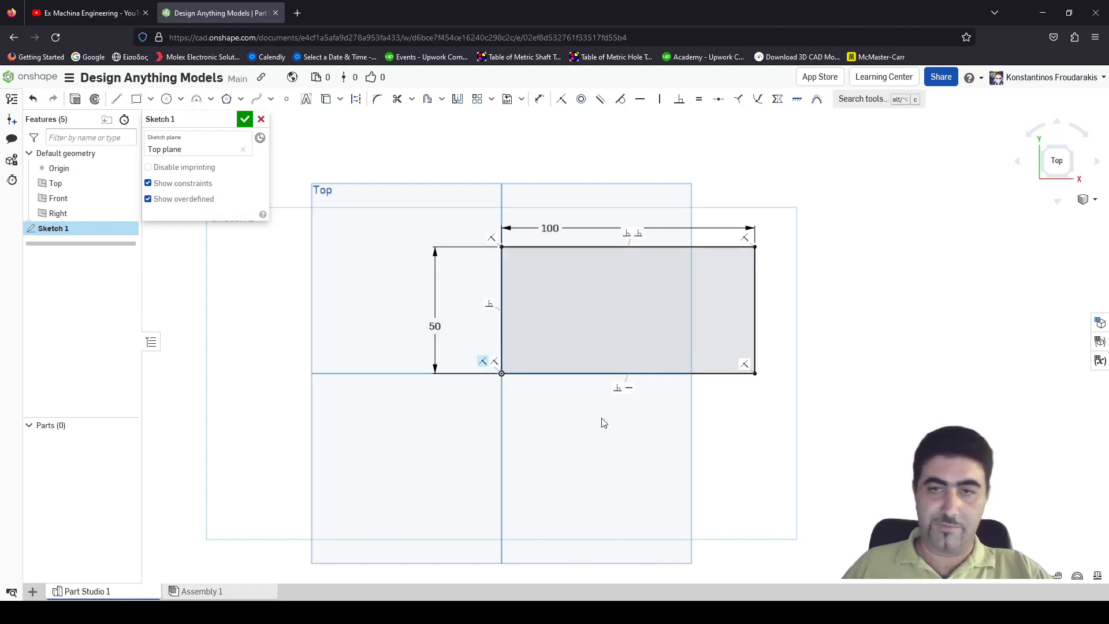
- Set the rectangle's vertical and horizontal dimensions to 25 mm each
{"action": "double_click", "coordinate": [434, 328]}
{"action": "type", "text": "25"}
{"action": "key", "text": "Return"}
{"action": "double_click", "coordinate": [557, 291]}
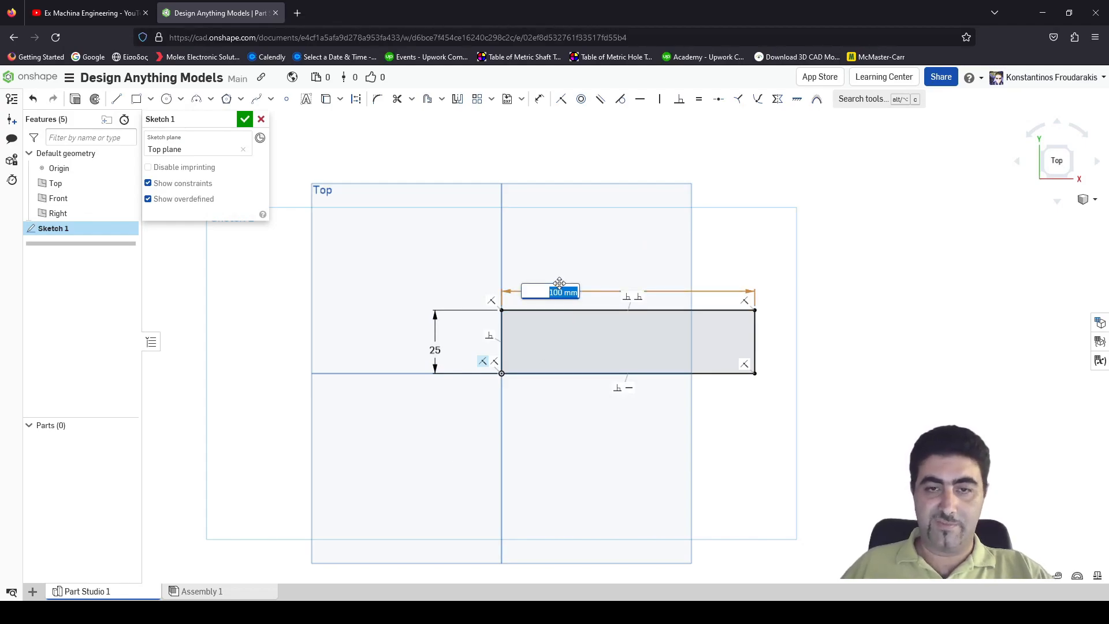
{"action": "type", "text": "25"}
{"action": "key", "text": "Return"}
- Examine the dimensioned square sketch from a slightly tilted view and return to the straight top view
{"action": "scroll", "coordinate": [542, 362], "scroll_direction": "down", "scroll_amount": 3}
{"action": "scroll", "coordinate": [543, 361], "scroll_direction": "up", "scroll_amount": 8}
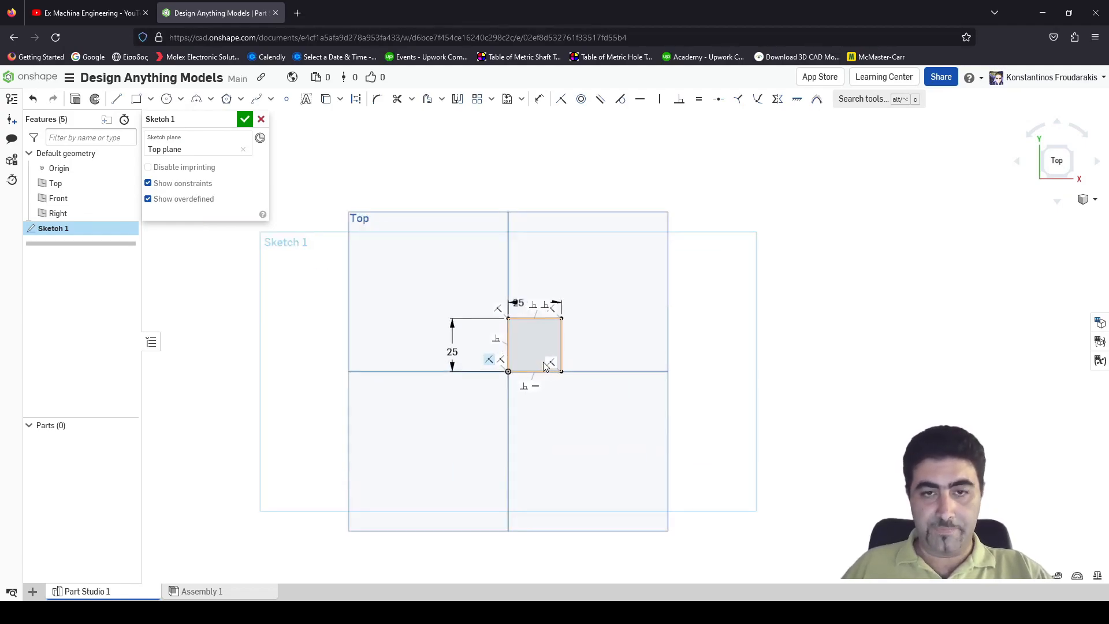
{"action": "right_click_drag", "start_coordinate": [671, 318], "coordinate": [667, 320]}
{"action": "scroll", "coordinate": [732, 324], "scroll_direction": "down", "scroll_amount": 3}
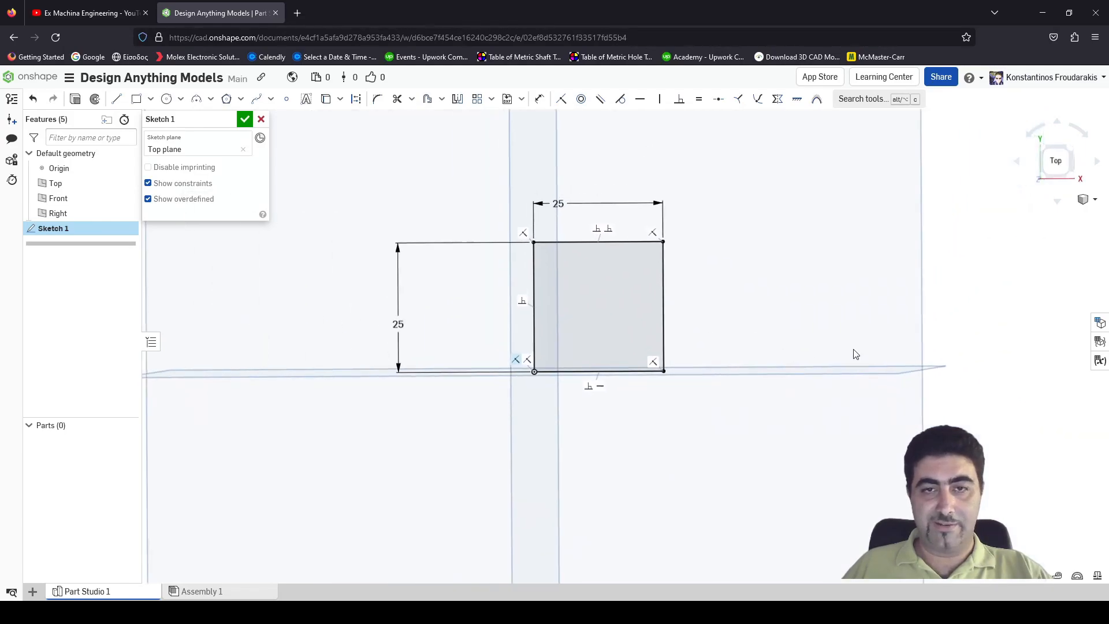
{"action": "middle_click_drag", "start_coordinate": [727, 324], "coordinate": [817, 355]}
{"action": "right_click_drag", "start_coordinate": [808, 353], "coordinate": [811, 353]}
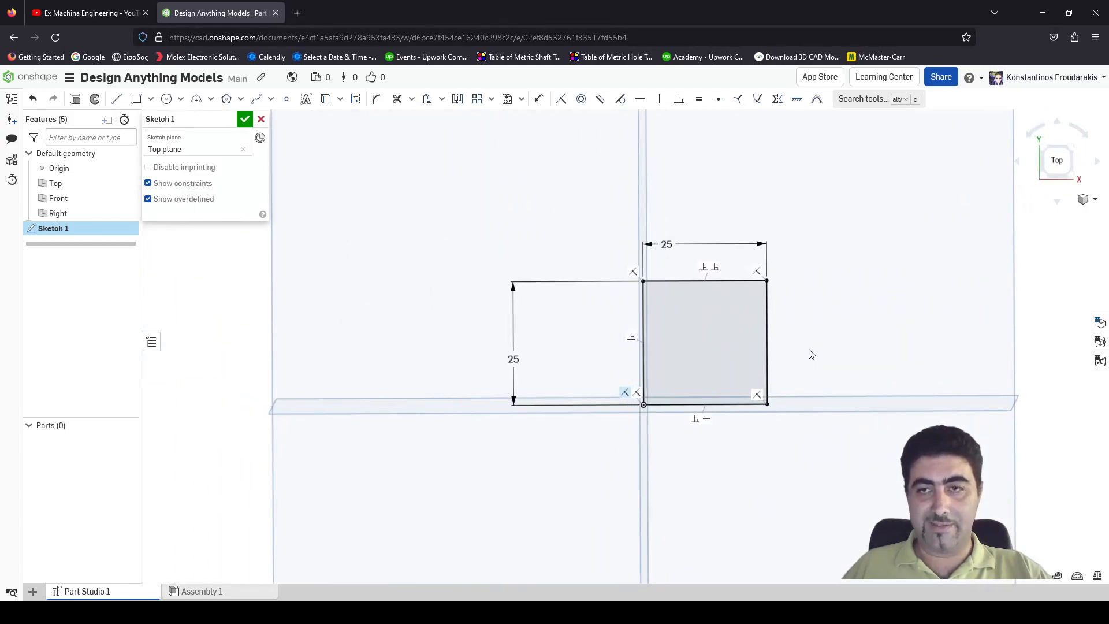
{"action": "left_click", "coordinate": [1054, 160]}
{"action": "scroll", "coordinate": [697, 310], "scroll_direction": "up", "scroll_amount": 5}
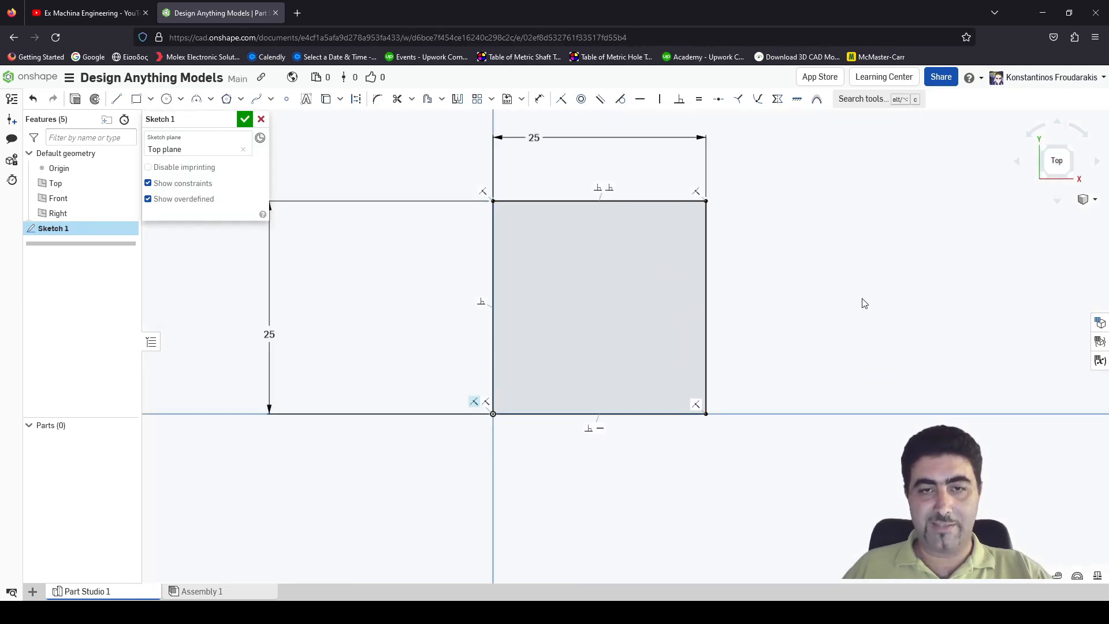
- Move the vertical and horizontal 25 mm dimensions closer to the square's left and top sides
{"action": "scroll", "coordinate": [861, 302], "scroll_direction": "down", "scroll_amount": 3}
{"action": "scroll", "coordinate": [846, 335], "scroll_direction": "up", "scroll_amount": 2}
{"action": "mouse_move", "coordinate": [849, 314]}
{"action": "middle_mouse_down"}
{"action": "mouse_move", "coordinate": [812, 363]}
{"action": "mouse_move", "coordinate": [775, 370]}
{"action": "middle_mouse_up"}
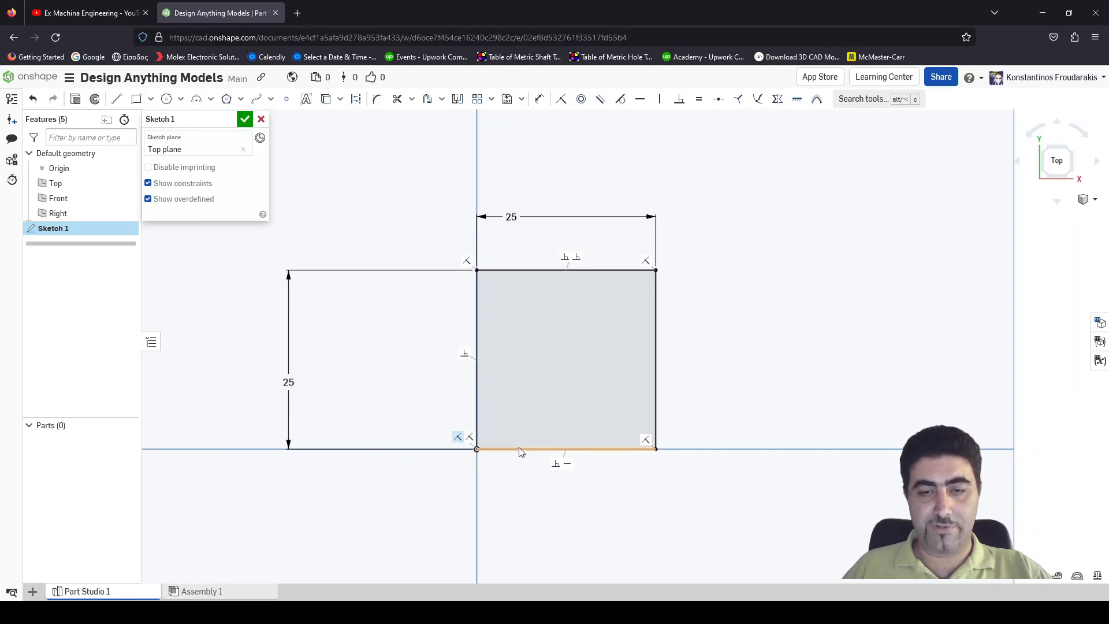
{"action": "left_click_drag", "start_coordinate": [287, 381], "coordinate": [420, 370]}
{"action": "left_click_drag", "start_coordinate": [511, 218], "coordinate": [532, 236]}
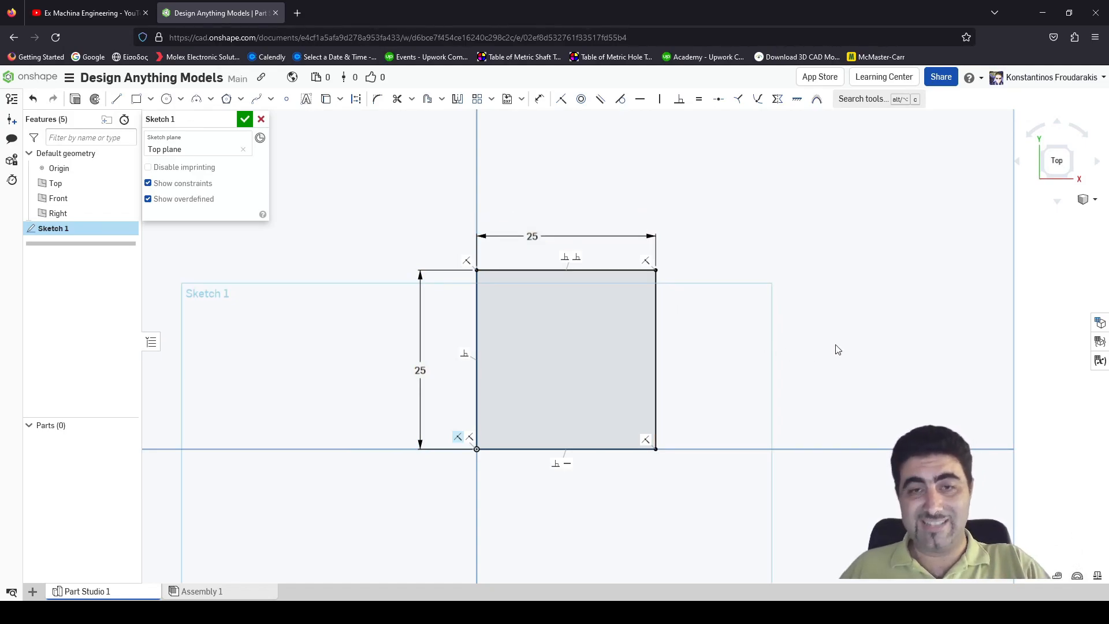
- Finish the square sketch and create a blind solid extrude feature with a depth of 75 mm
{"action": "left_click", "coordinate": [245, 119]}
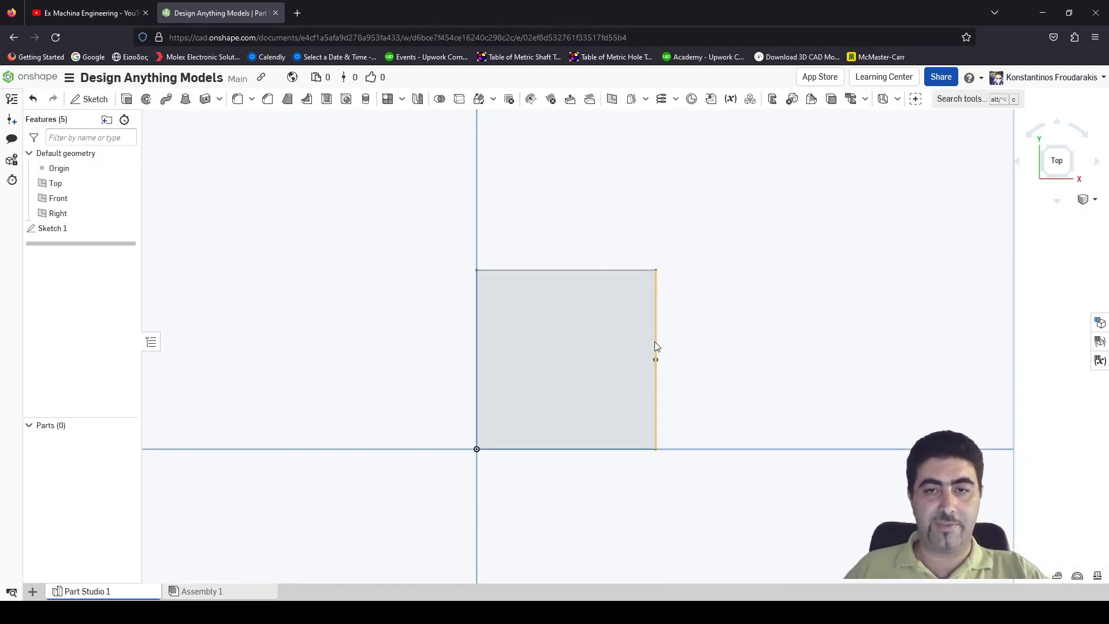
{"action": "scroll", "coordinate": [654, 342], "scroll_direction": "down", "scroll_amount": 3}
{"action": "scroll", "coordinate": [614, 393], "scroll_direction": "up", "scroll_amount": 3}
{"action": "scroll", "coordinate": [613, 390], "scroll_direction": "down", "scroll_amount": 4}
{"action": "right_click_drag", "start_coordinate": [616, 409], "coordinate": [584, 410]}
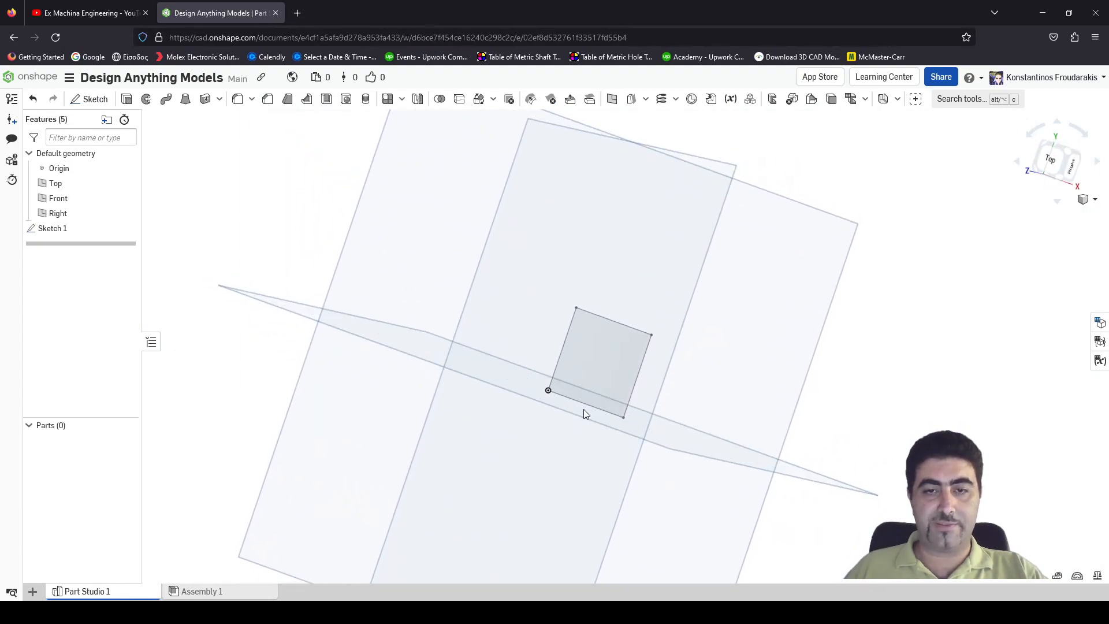
{"action": "left_click", "coordinate": [126, 99]}
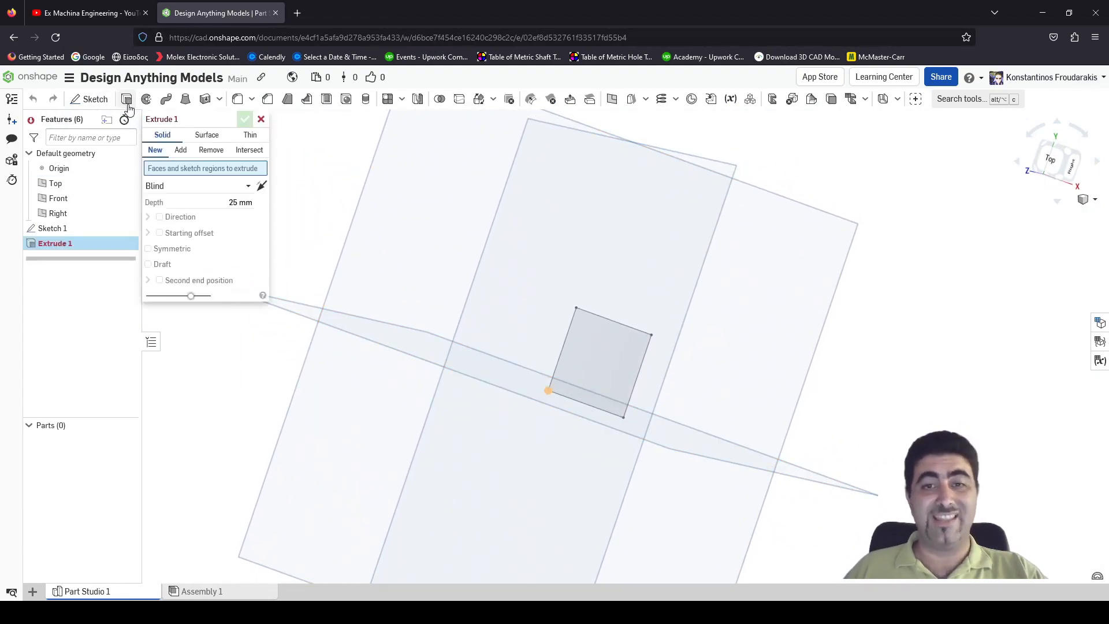
{"action": "left_click_drag", "start_coordinate": [252, 202], "coordinate": [234, 203]}
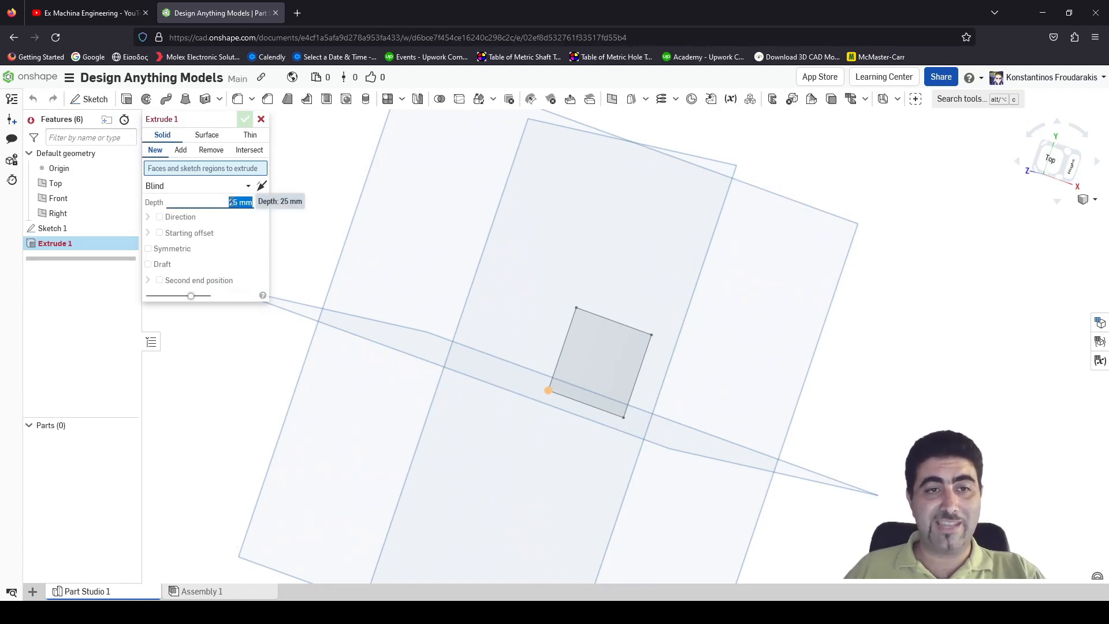
{"action": "type", "text": "75"}
{"action": "key", "text": "Return"}
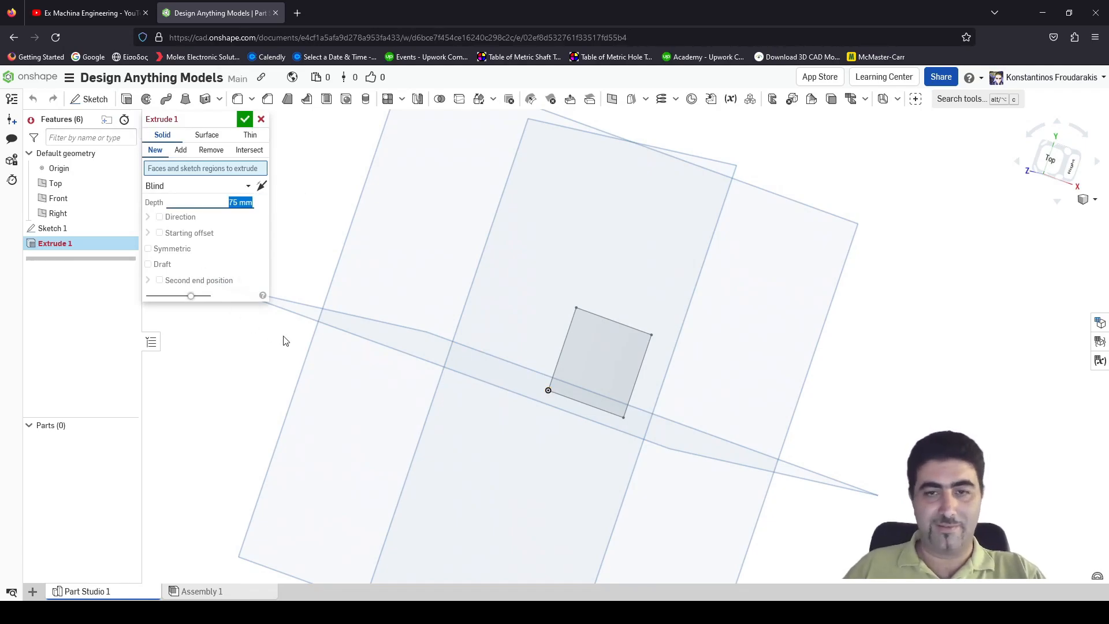
{"action": "left_click", "coordinate": [244, 119]}
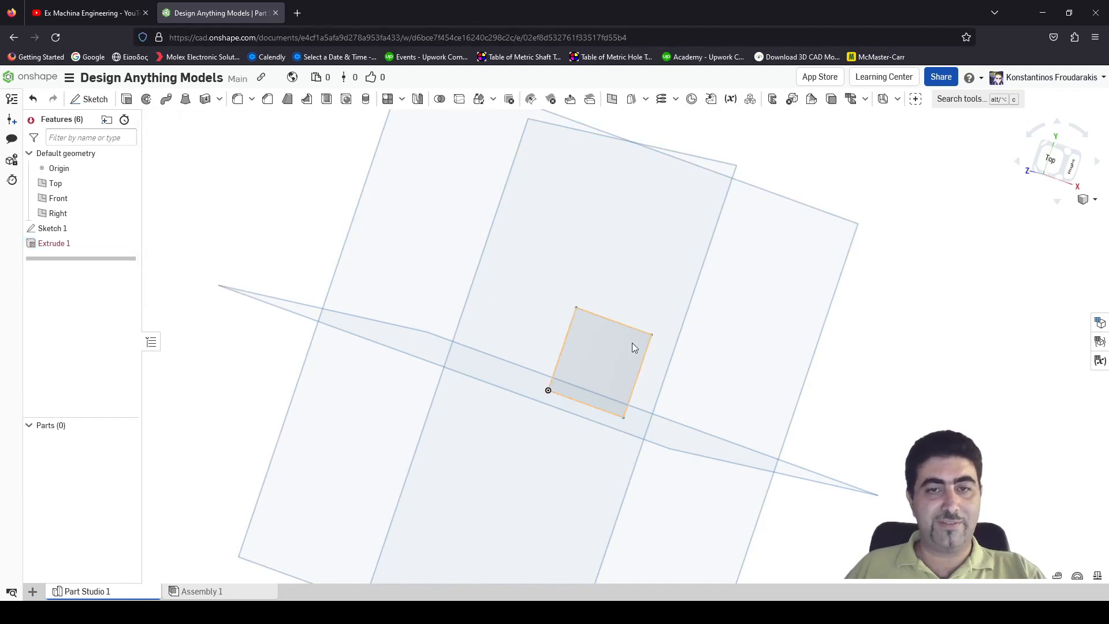
- Edit the extrude feature to use the square sketch region as its profile, then inspect the block from an angle
{"action": "right_click", "coordinate": [70, 245]}
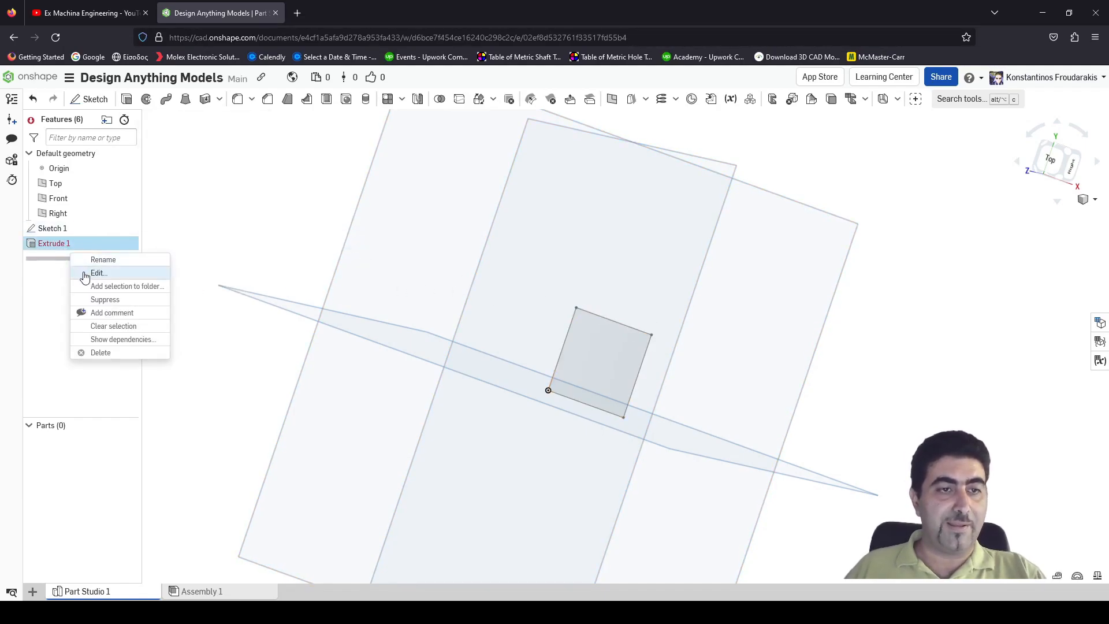
{"action": "left_click", "coordinate": [97, 273]}
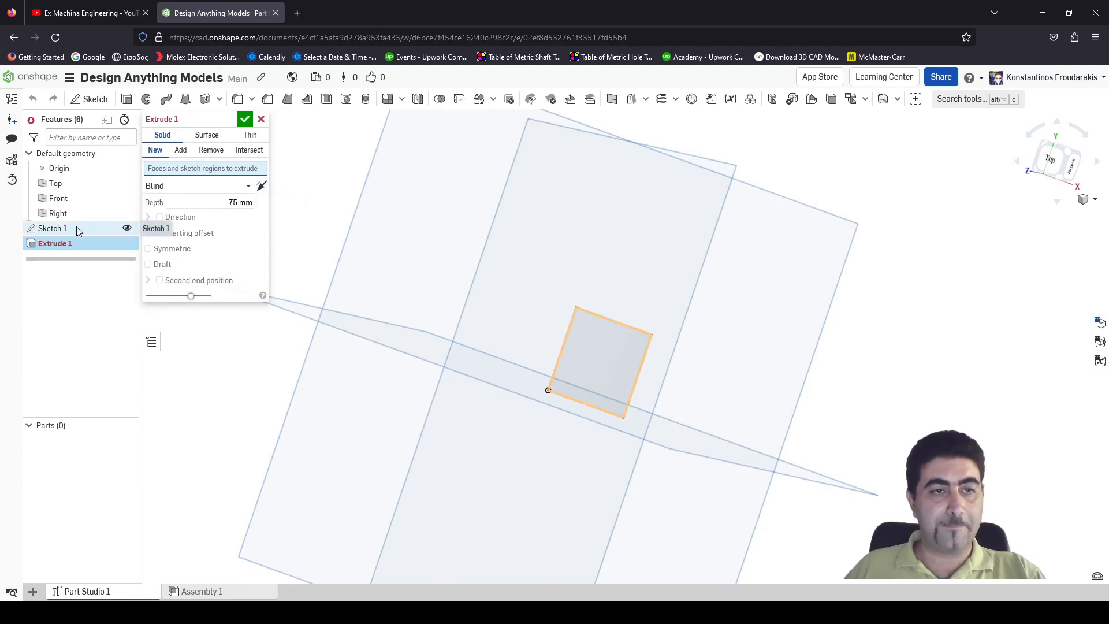
{"action": "left_click", "coordinate": [602, 324]}
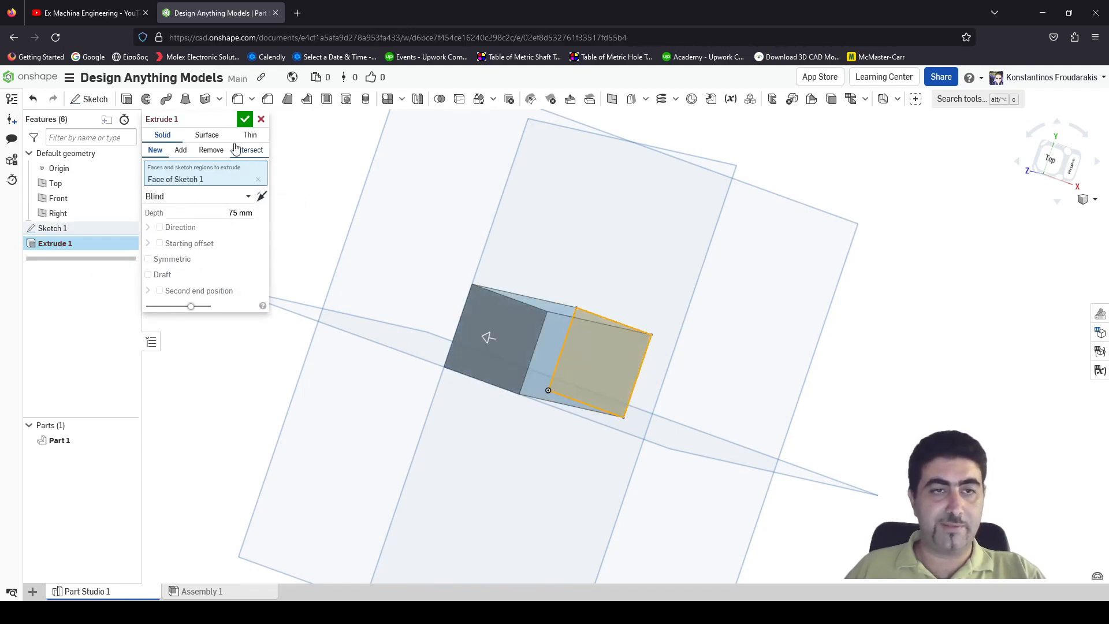
{"action": "left_click", "coordinate": [244, 119]}
{"action": "right_click_drag", "start_coordinate": [585, 362], "coordinate": [549, 390]}
{"action": "scroll", "coordinate": [590, 352], "scroll_direction": "down", "scroll_amount": 2}
{"action": "scroll", "coordinate": [589, 352], "scroll_direction": "up", "scroll_amount": 6}
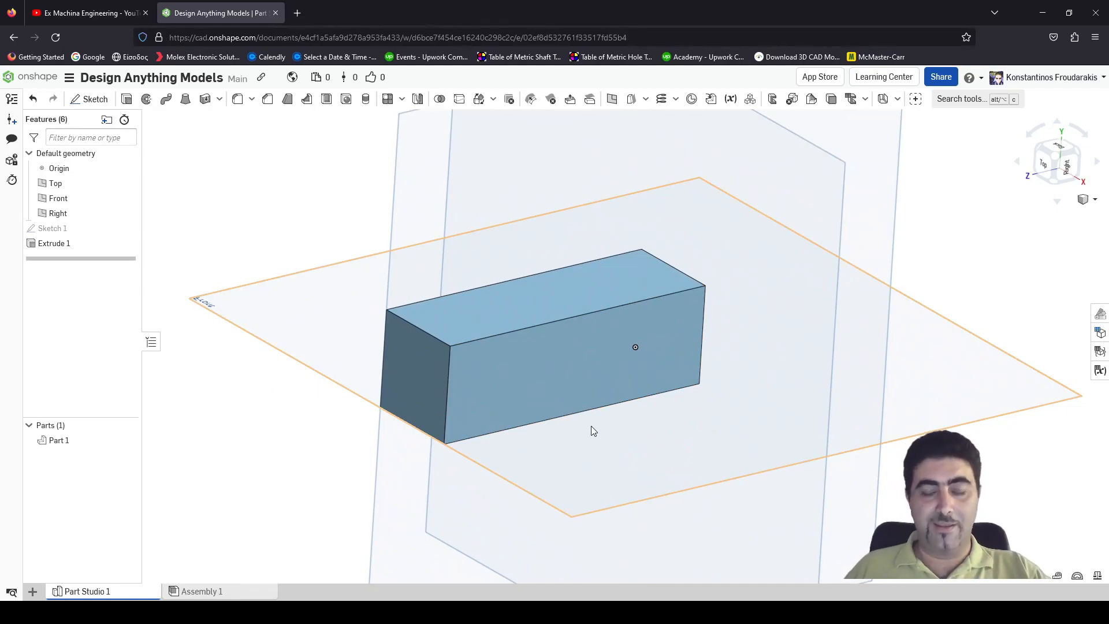
{"action": "right_click_drag", "start_coordinate": [592, 431], "coordinate": [644, 436]}
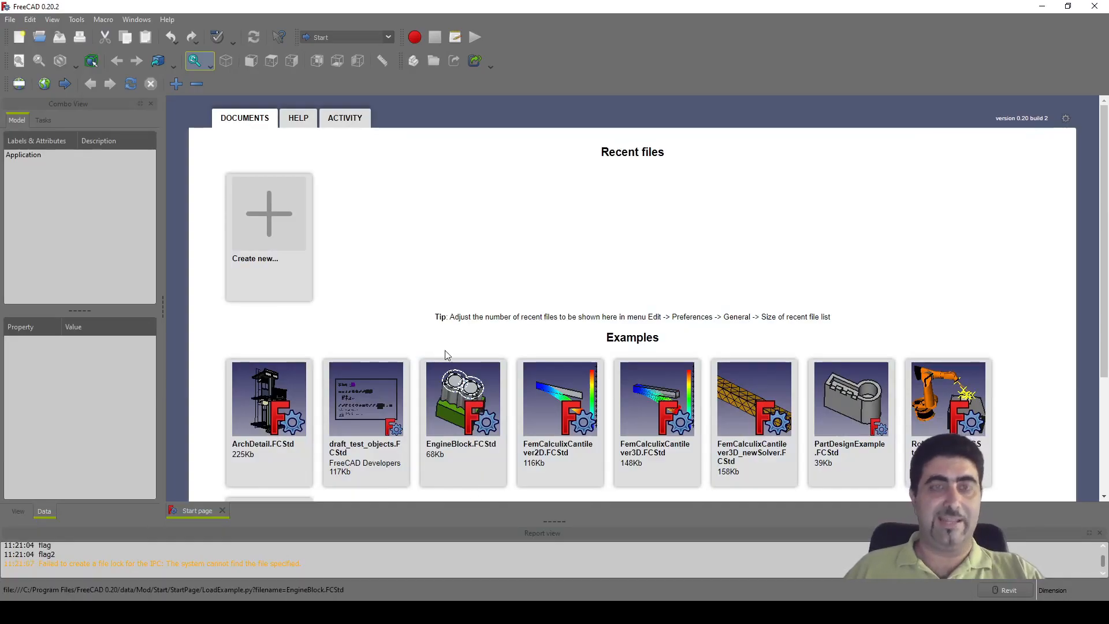
- Switch to FreeCAD, create a new document and activate the Part Design workbench
{"action": "key", "text": "ctrl+n"}
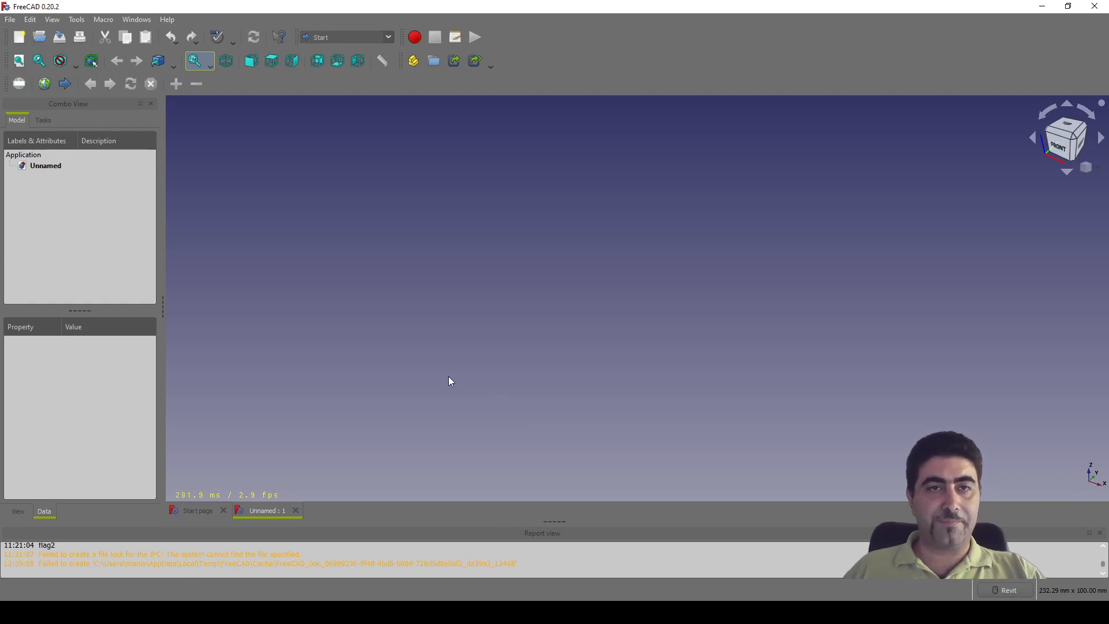
{"action": "left_click", "coordinate": [353, 37]}
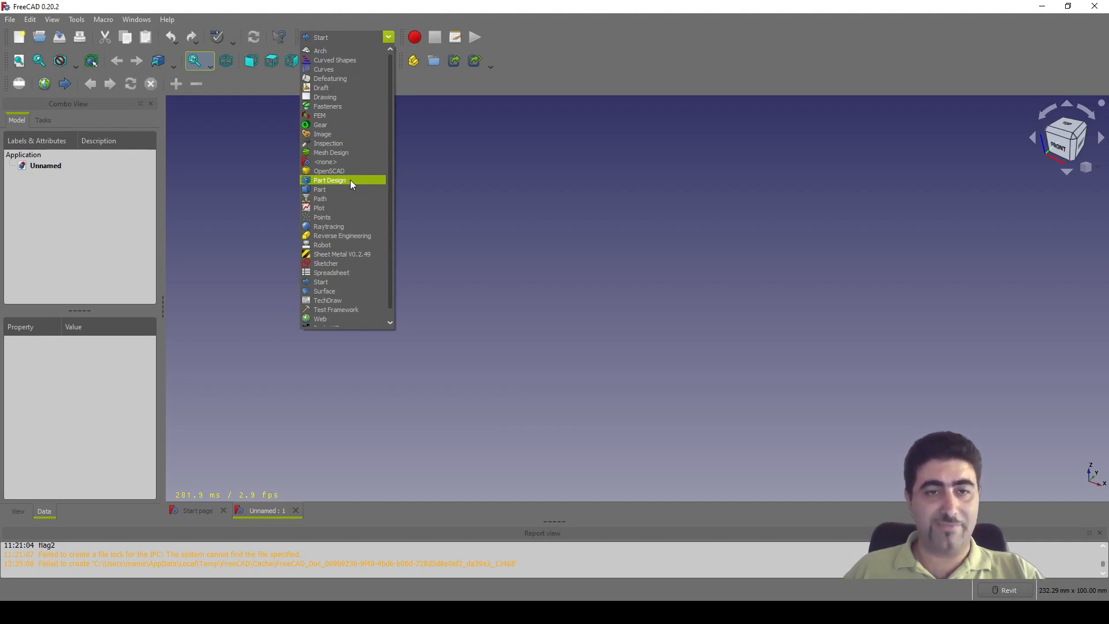
{"action": "left_click", "coordinate": [350, 180]}
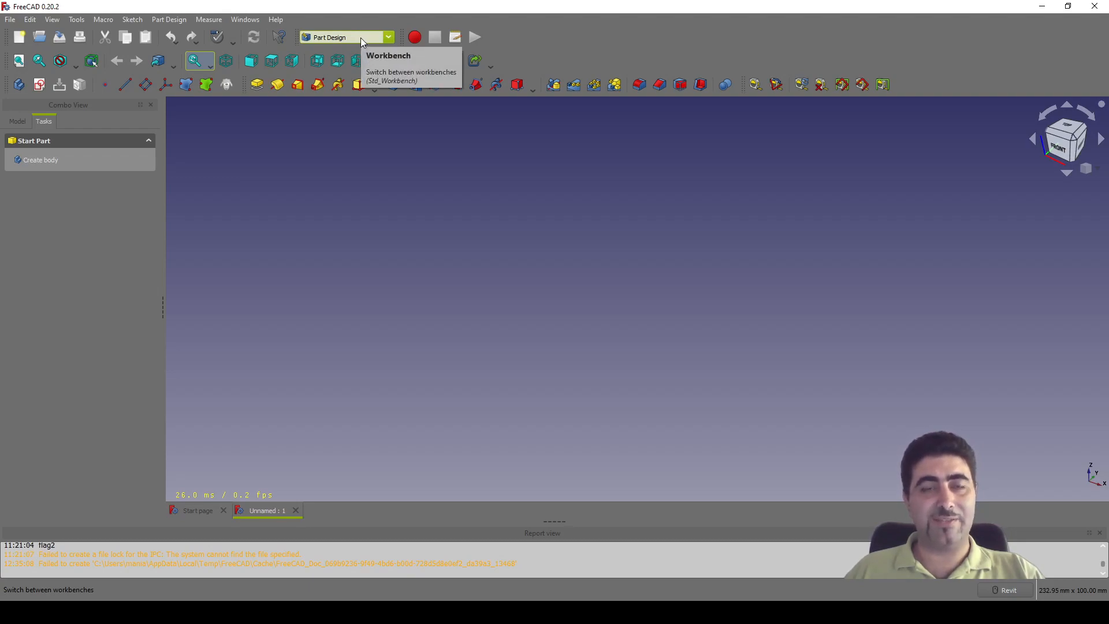
- Create a body in the new document and start a sketch on its XY plane
{"action": "left_click", "coordinate": [70, 168]}
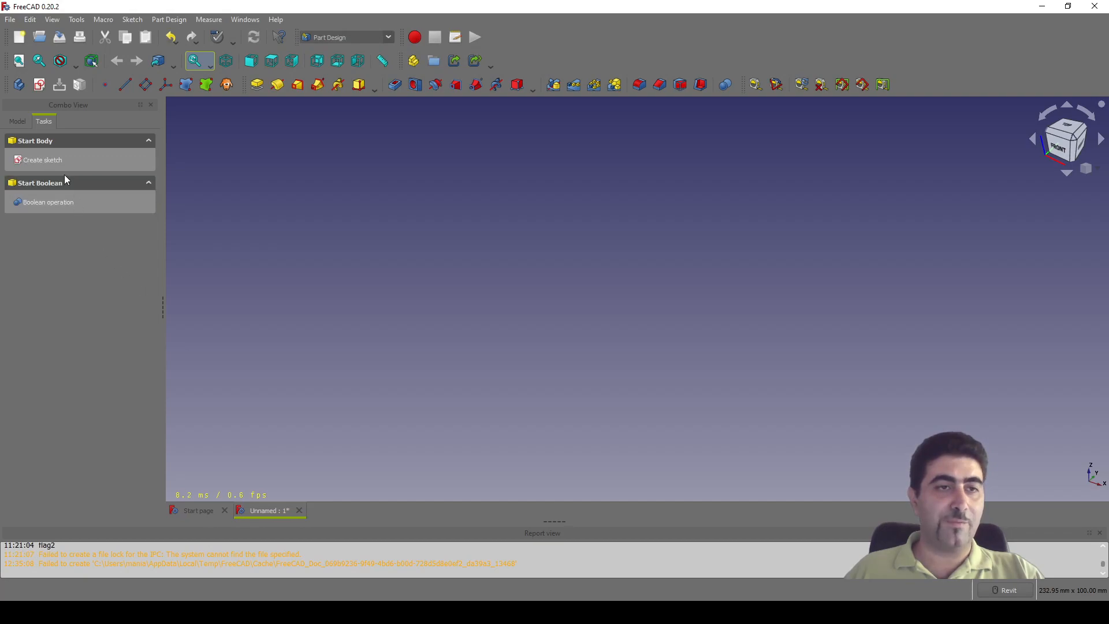
{"action": "left_click", "coordinate": [18, 122]}
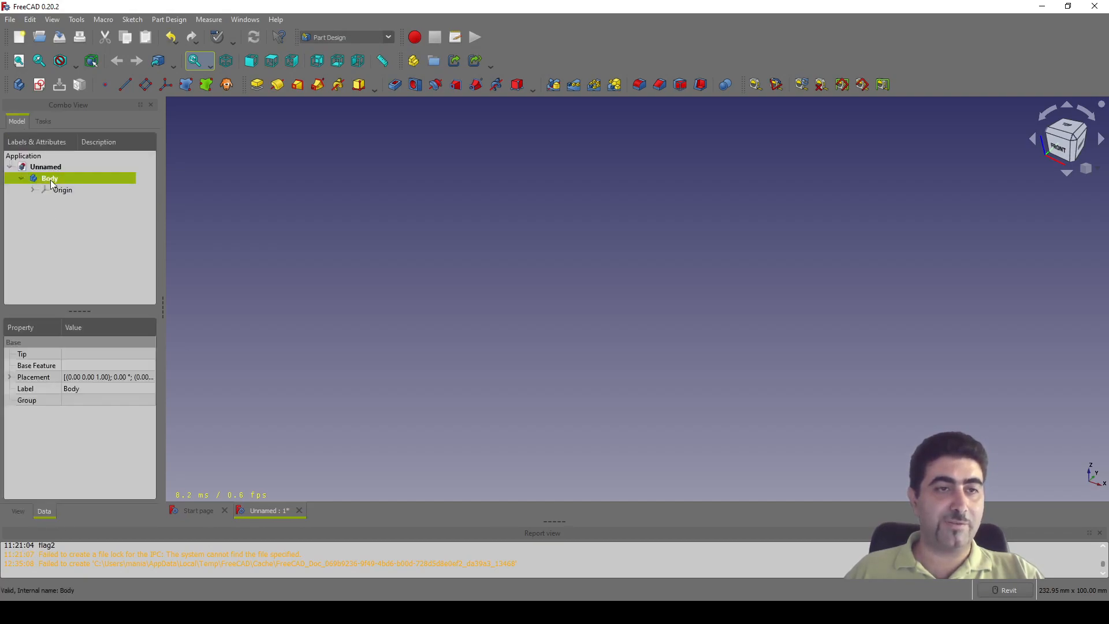
{"action": "left_click", "coordinate": [44, 122]}
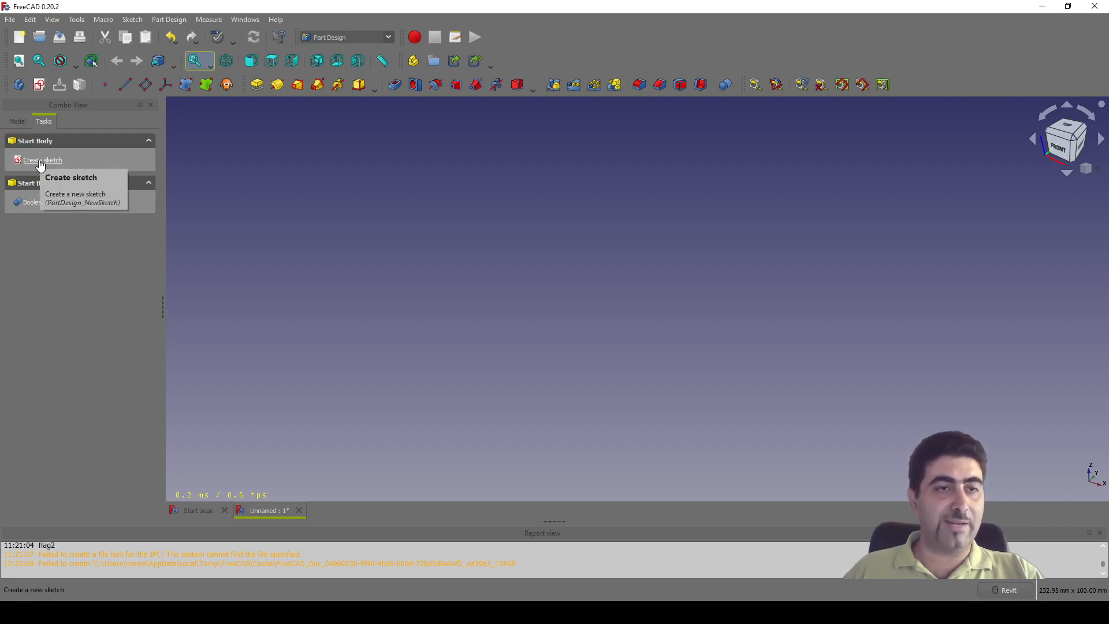
{"action": "left_click", "coordinate": [39, 86]}
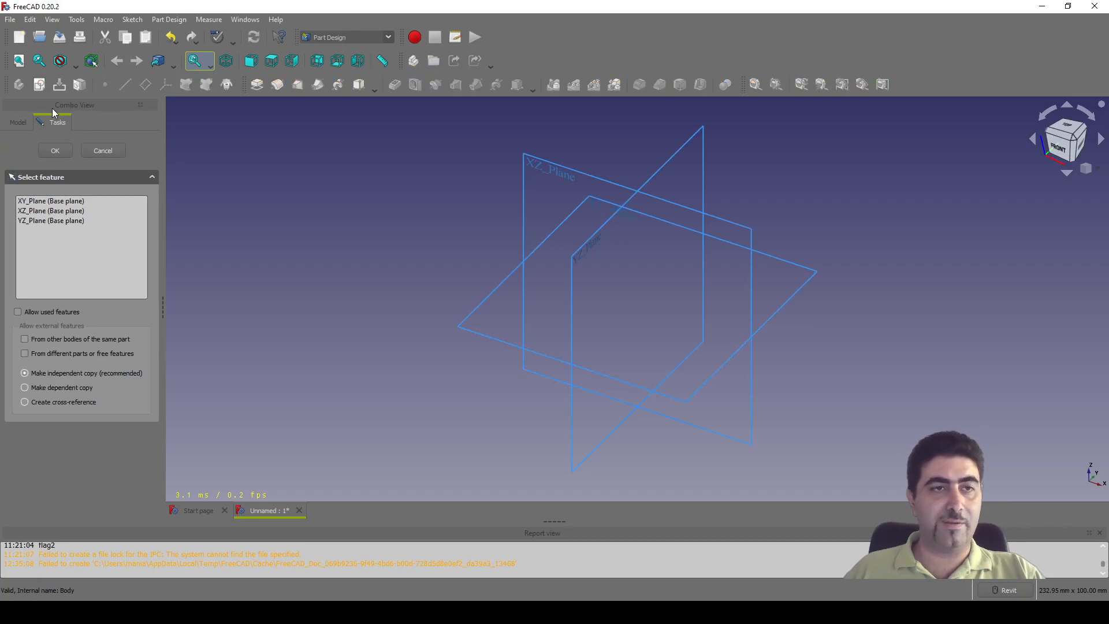
{"action": "left_click", "coordinate": [491, 300]}
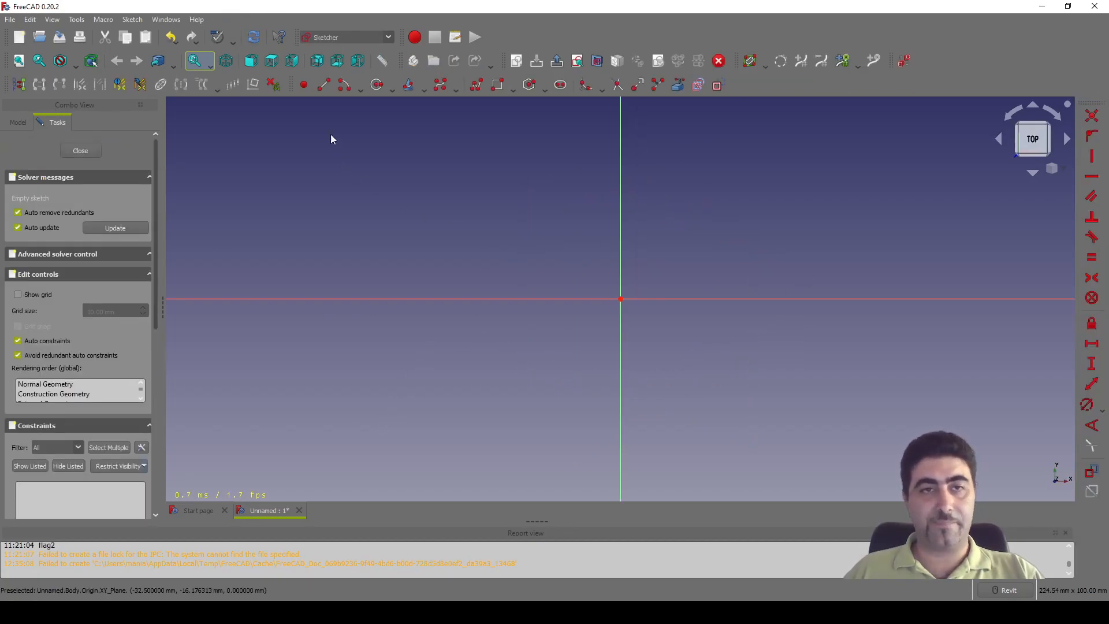
- Draw a slightly downward-sloping line from the origin to about X 46 mm, Y -9 mm
{"action": "left_click", "coordinate": [323, 85]}
{"action": "left_click", "coordinate": [621, 298]}
{"action": "left_click", "coordinate": [807, 334]}
{"action": "left_click", "coordinate": [809, 337]}
{"action": "right_click", "coordinate": [838, 331]}
- Draw three more connected lines from the first line's free end back to the origin, closing an irregular four-sided outline
{"action": "left_click", "coordinate": [324, 85]}
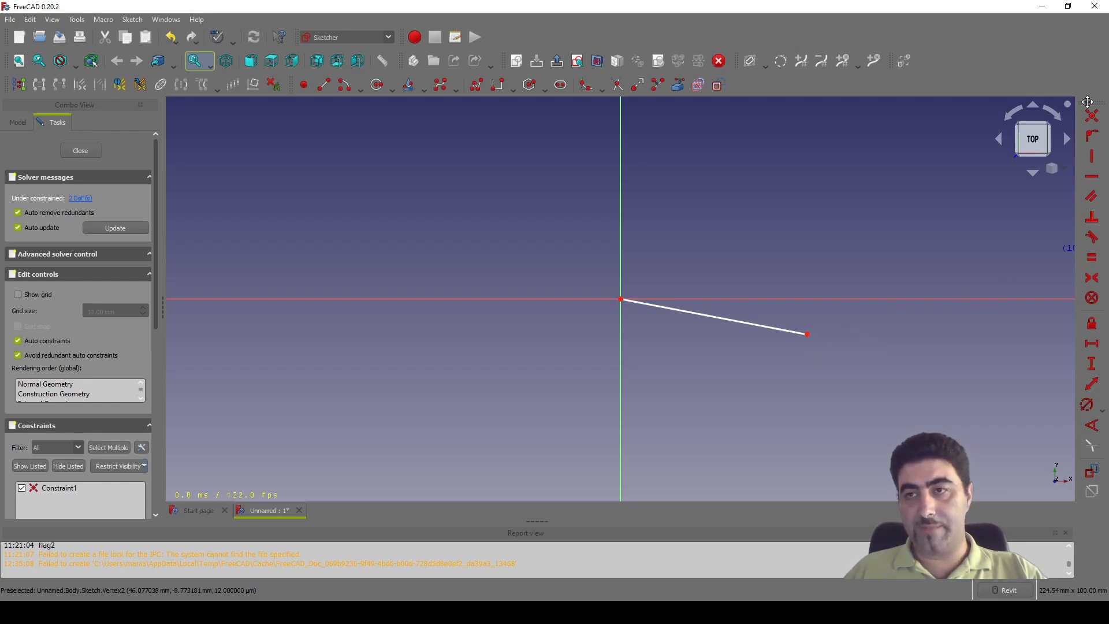
{"action": "left_click", "coordinate": [1091, 121]}
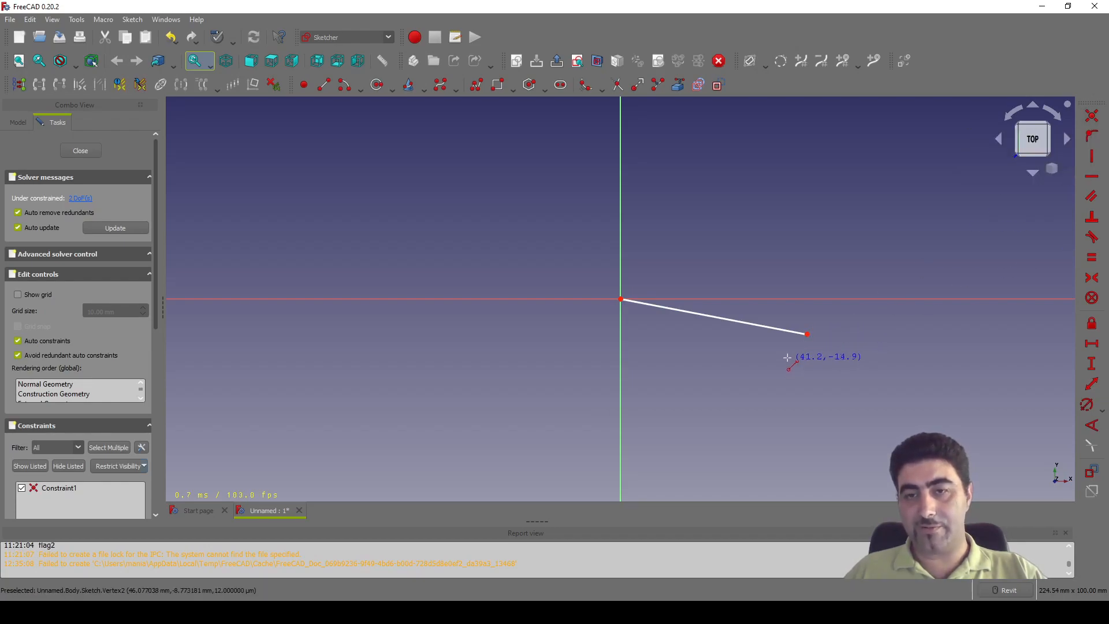
{"action": "left_click", "coordinate": [808, 333]}
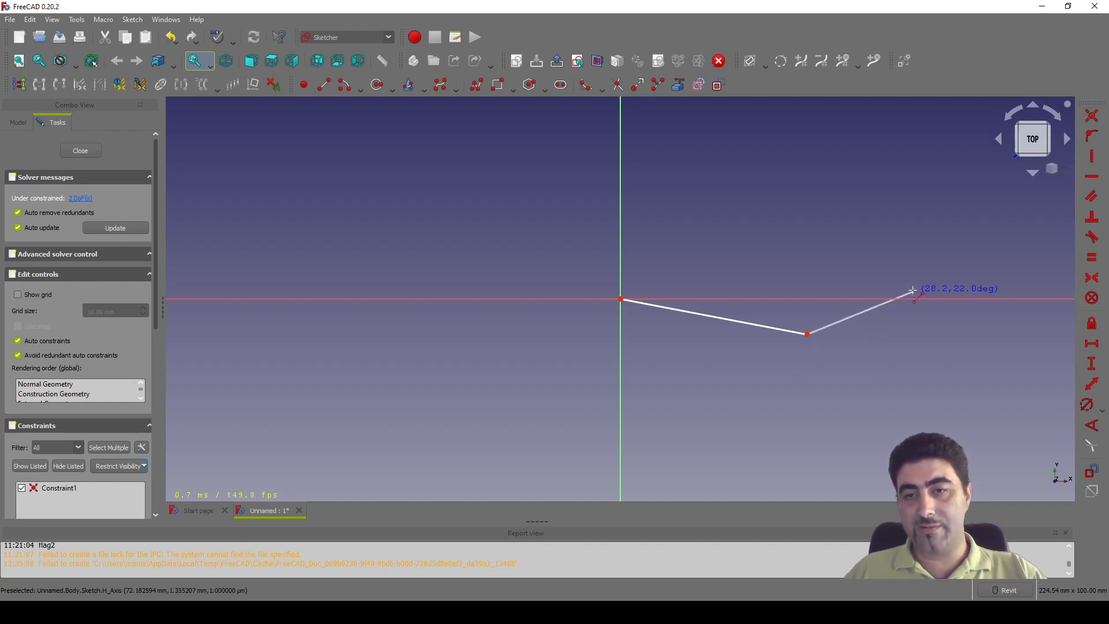
{"action": "left_click", "coordinate": [944, 146]}
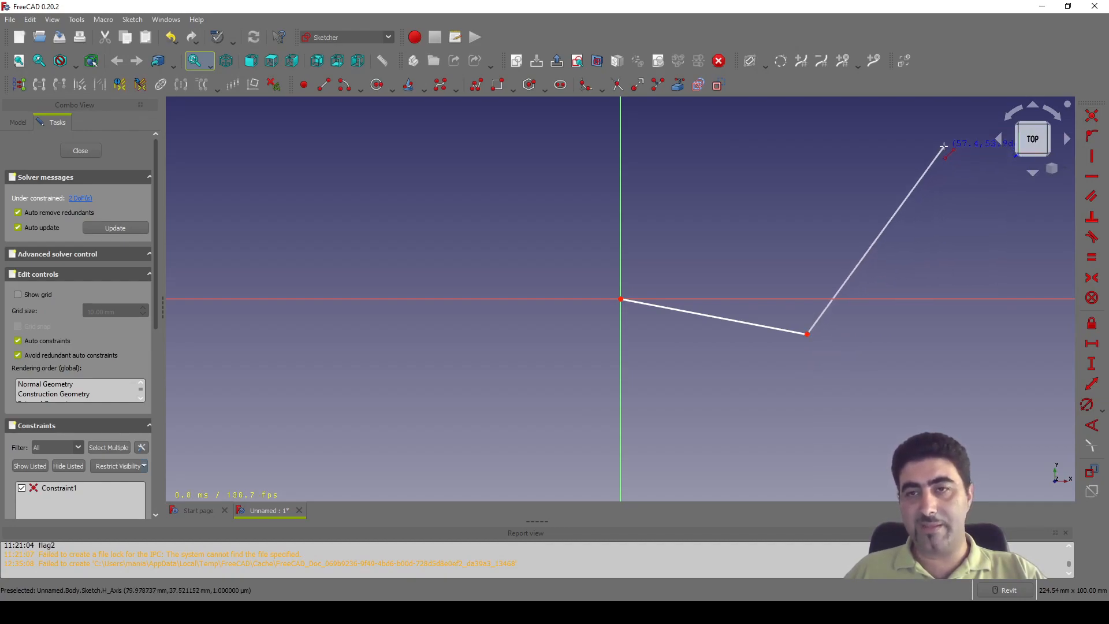
{"action": "left_click", "coordinate": [945, 148]}
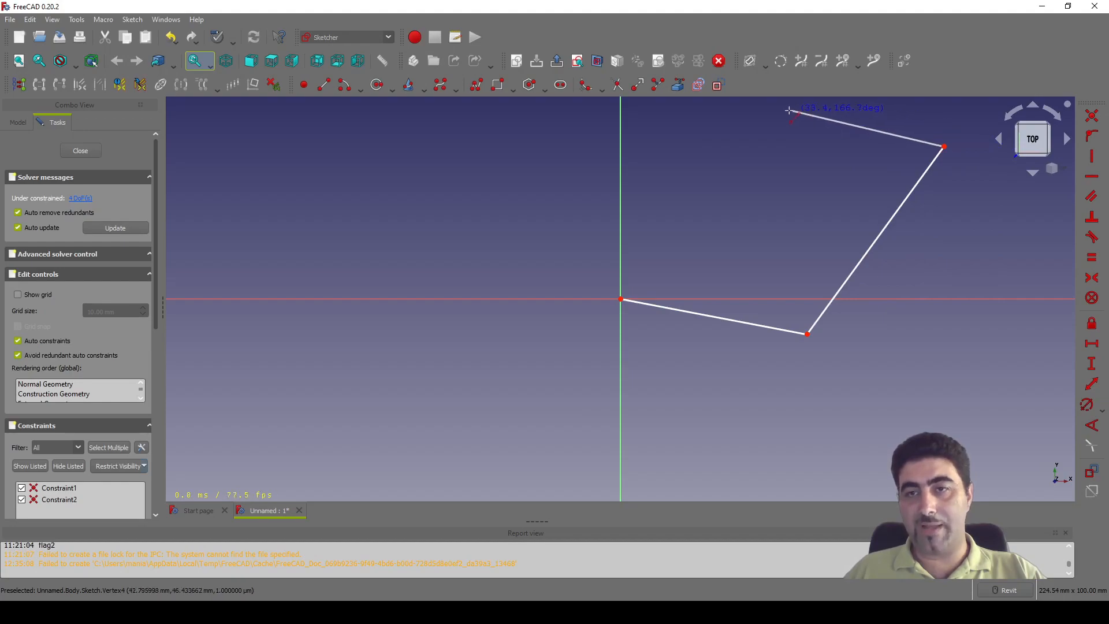
{"action": "left_click", "coordinate": [678, 104]}
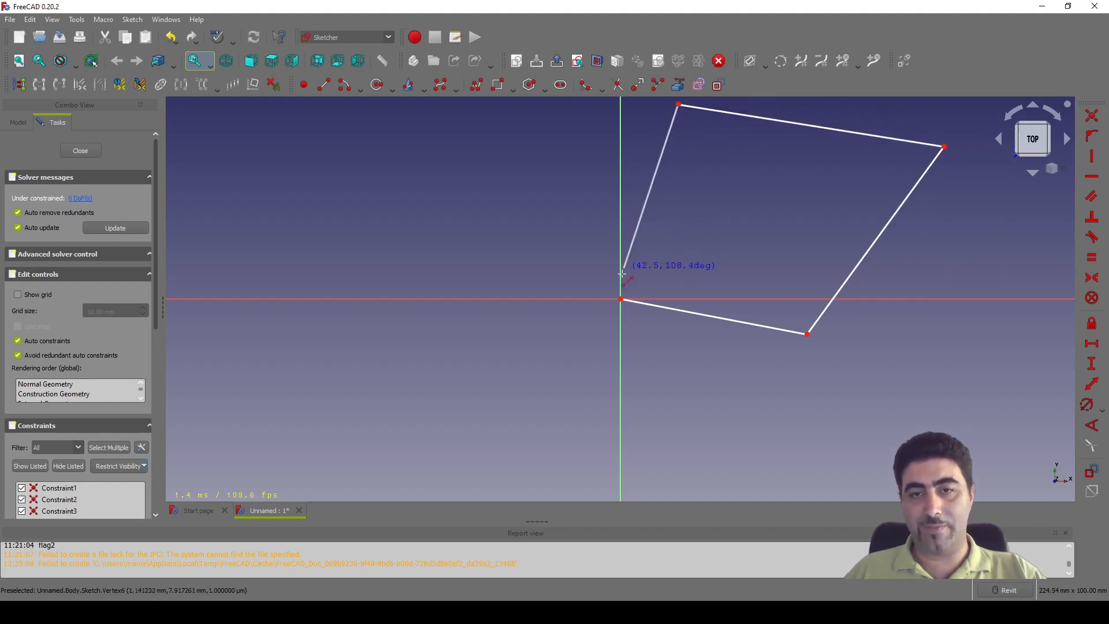
{"action": "left_click", "coordinate": [620, 298]}
- Apply a perpendicular constraint between the bottom and right sides of the four-sided outline
{"action": "scroll", "coordinate": [545, 411], "scroll_direction": "down", "scroll_amount": 3}
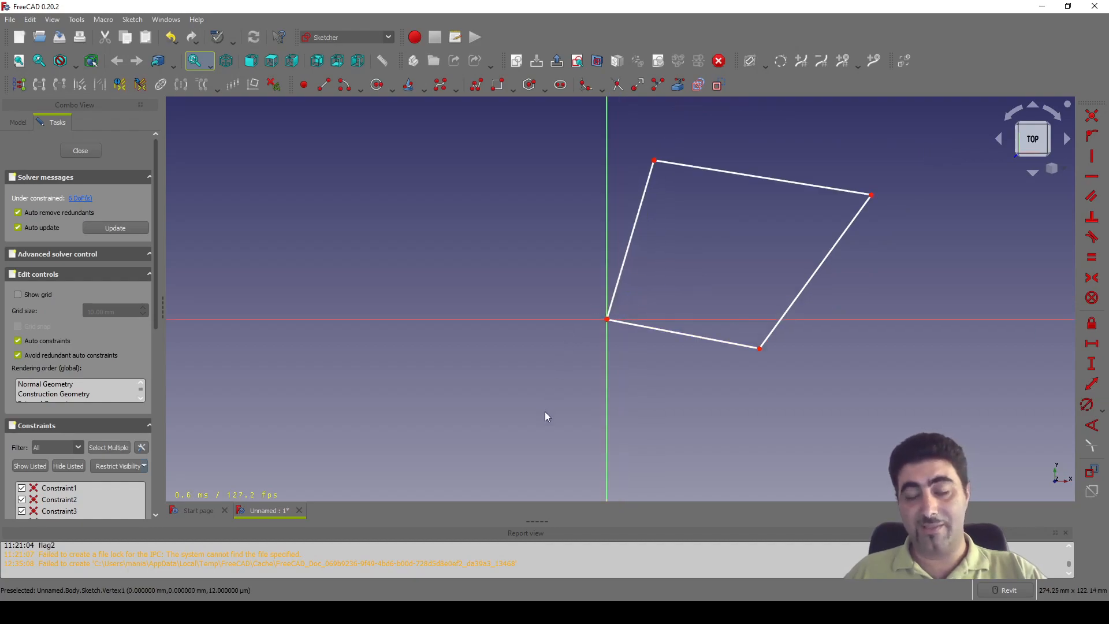
{"action": "scroll", "coordinate": [677, 261], "scroll_direction": "up", "scroll_amount": 2}
{"action": "scroll", "coordinate": [609, 442], "scroll_direction": "up", "scroll_amount": 1}
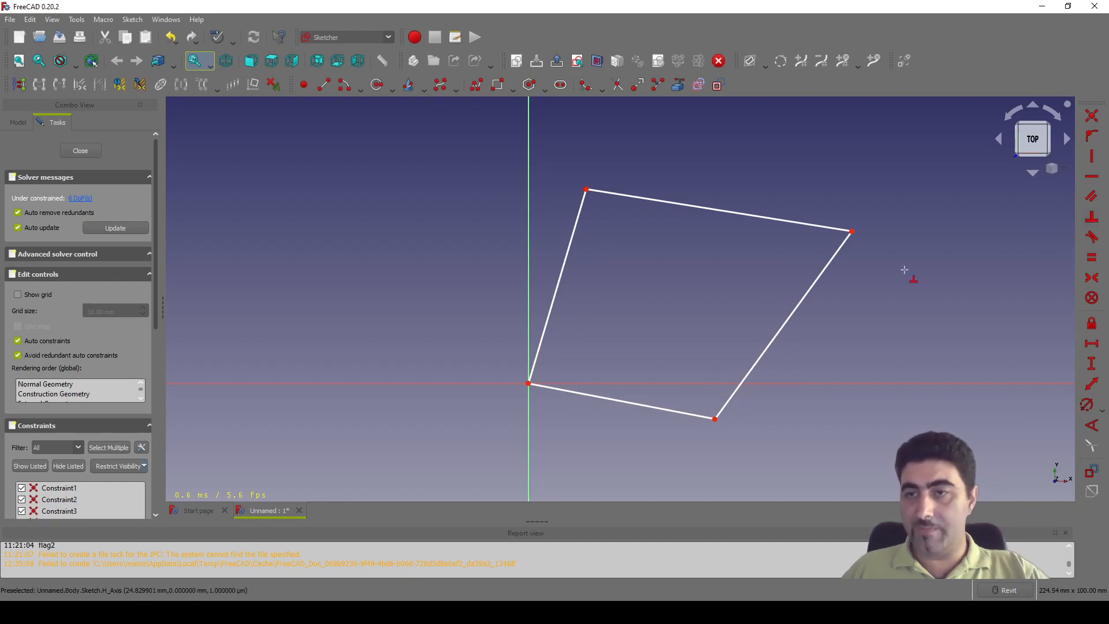
{"action": "key", "text": "n"}
{"action": "left_click", "coordinate": [690, 415]}
{"action": "key", "text": "Escape"}
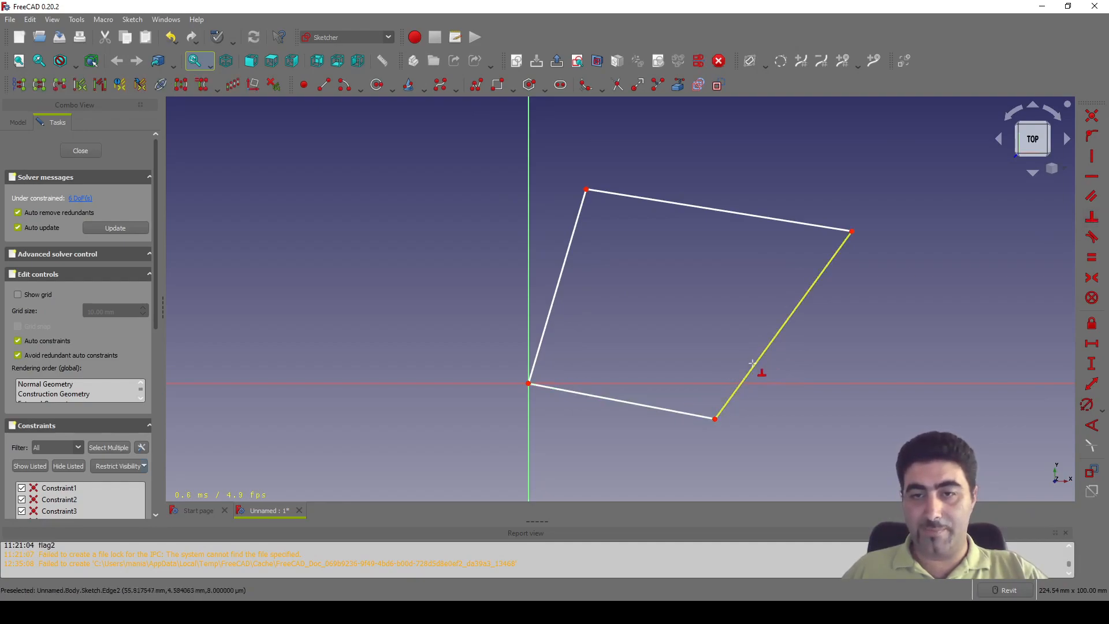
{"action": "key", "text": "n"}
{"action": "left_click", "coordinate": [756, 364]}
{"action": "left_click", "coordinate": [690, 415]}
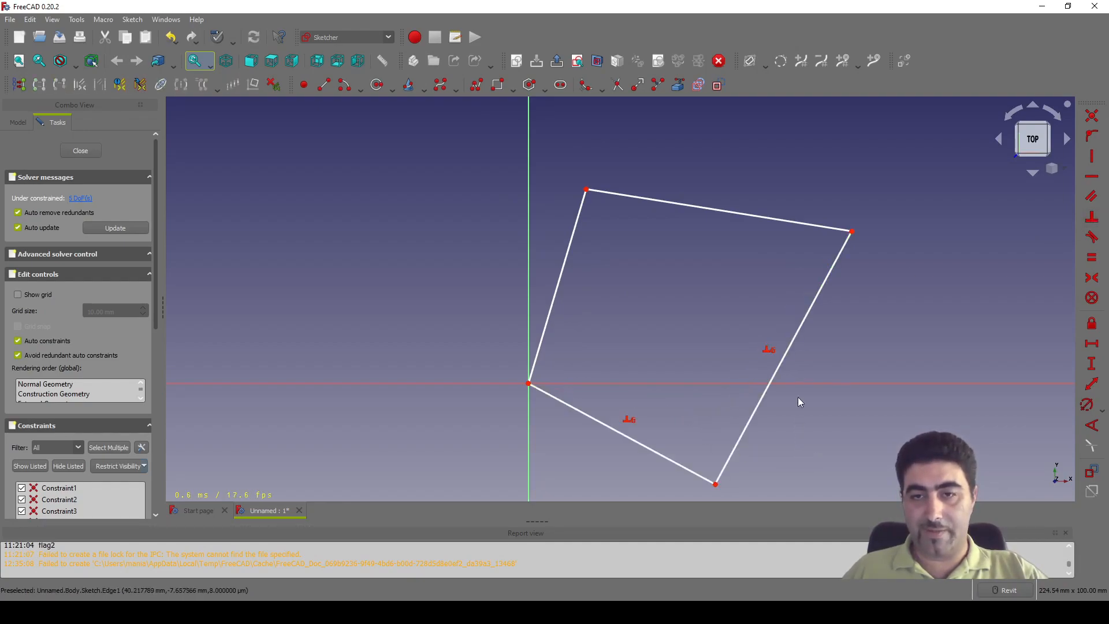
- Make the right and top sides perpendicular, likewise the top and left sides, and try the same constraint on the left and bottom sides
{"action": "left_click", "coordinate": [809, 315]}
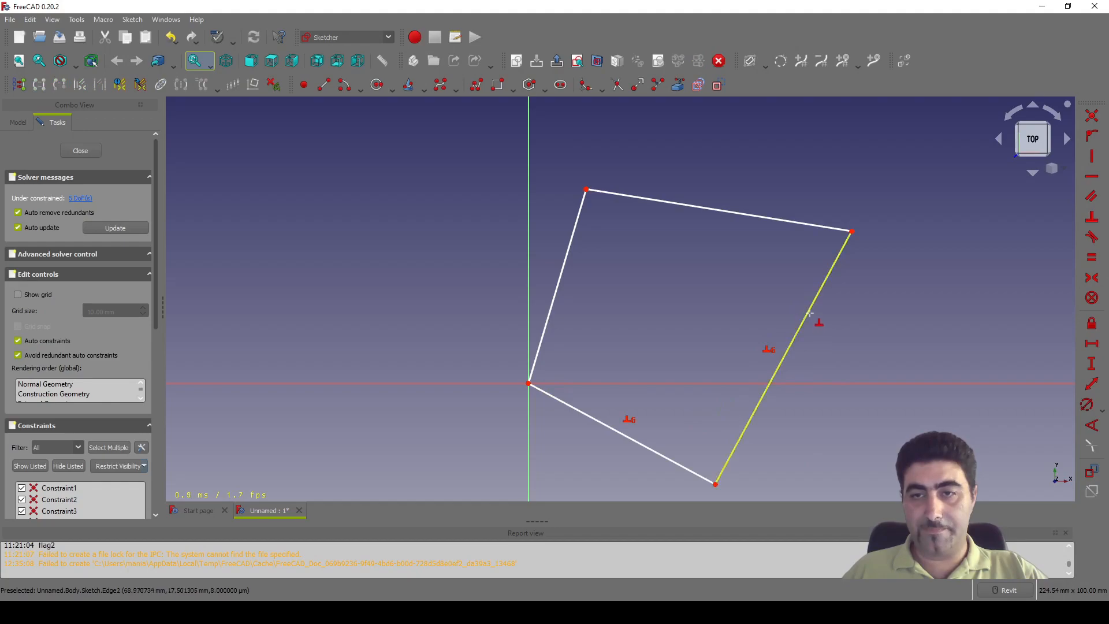
{"action": "left_click", "coordinate": [794, 224]}
{"action": "left_click", "coordinate": [591, 188]}
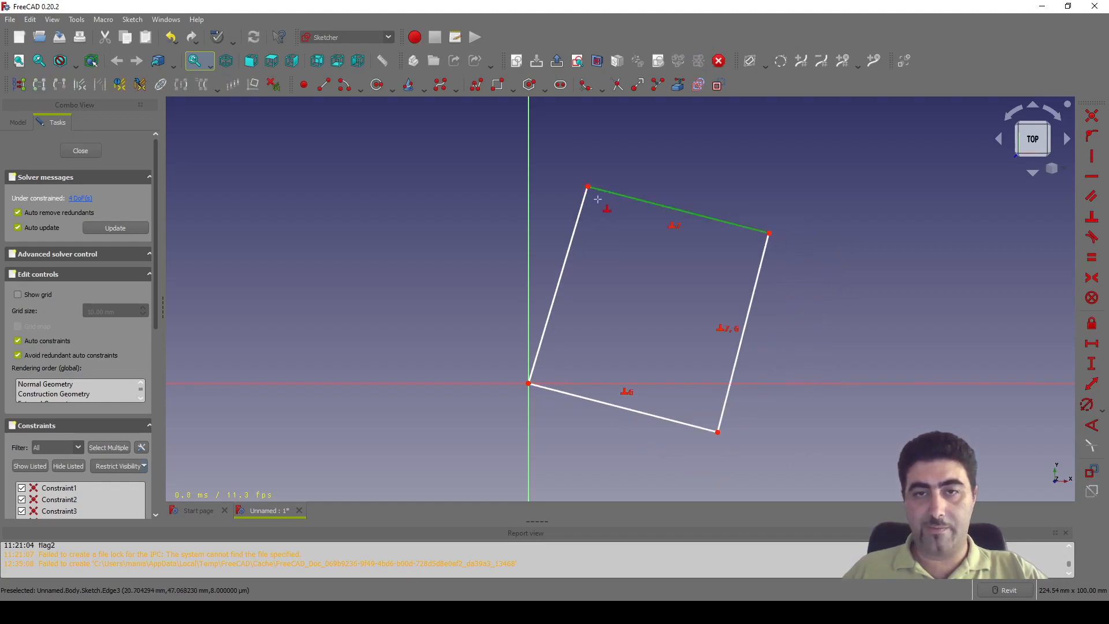
{"action": "left_click", "coordinate": [569, 290]}
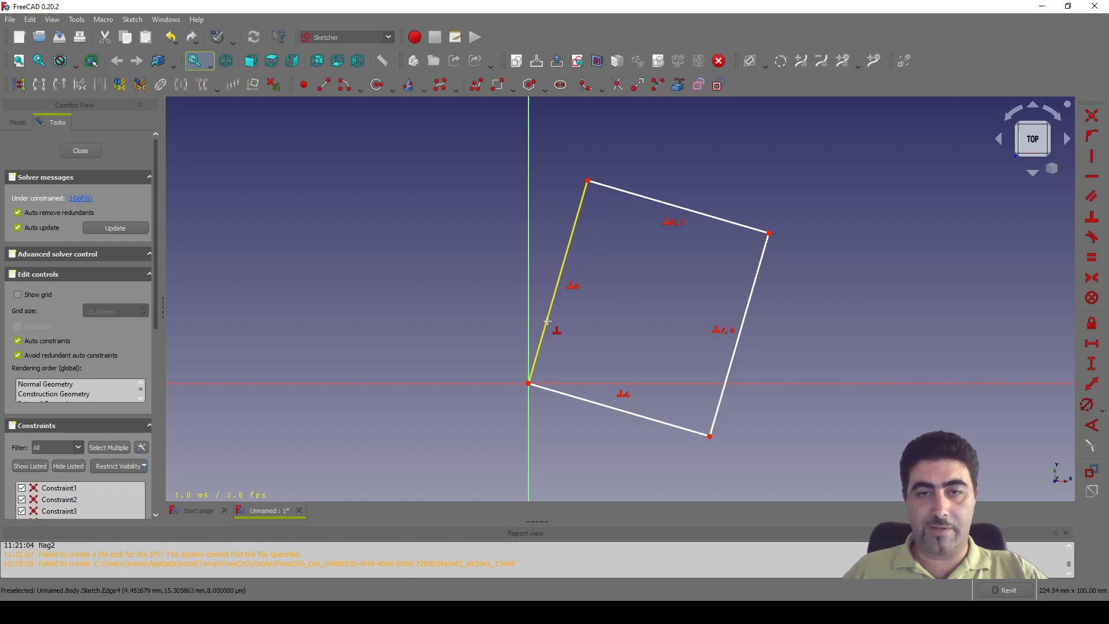
{"action": "left_click", "coordinate": [555, 298]}
{"action": "left_click", "coordinate": [563, 393]}
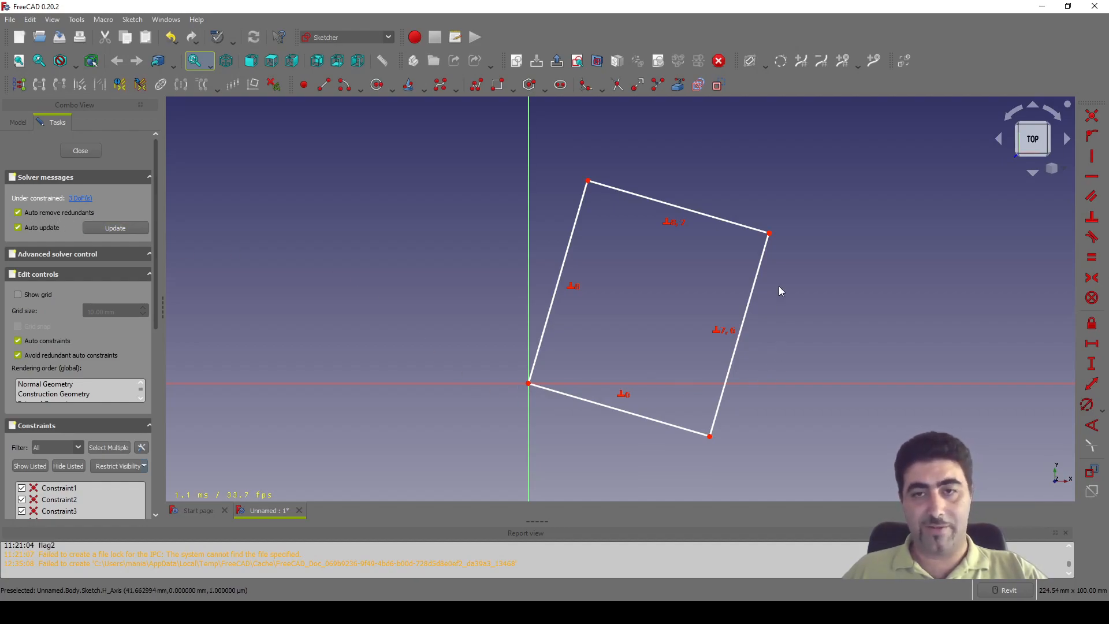
- Apply an equal constraint to the rectangle's top and right sides and move its upper-right corner until the square stands nearly upright
{"action": "mouse_move", "coordinate": [769, 234]}
{"action": "left_mouse_down"}
{"action": "mouse_move", "coordinate": [688, 254]}
{"action": "mouse_move", "coordinate": [844, 194]}
{"action": "mouse_move", "coordinate": [622, 309]}
{"action": "mouse_move", "coordinate": [357, 200]}
{"action": "mouse_move", "coordinate": [848, 249]}
{"action": "mouse_move", "coordinate": [282, 342]}
{"action": "mouse_move", "coordinate": [790, 282]}
{"action": "mouse_move", "coordinate": [659, 372]}
{"action": "mouse_move", "coordinate": [625, 364]}
{"action": "mouse_move", "coordinate": [844, 181]}
{"action": "mouse_move", "coordinate": [787, 223]}
{"action": "left_mouse_up"}
{"action": "left_click", "coordinate": [679, 192]}
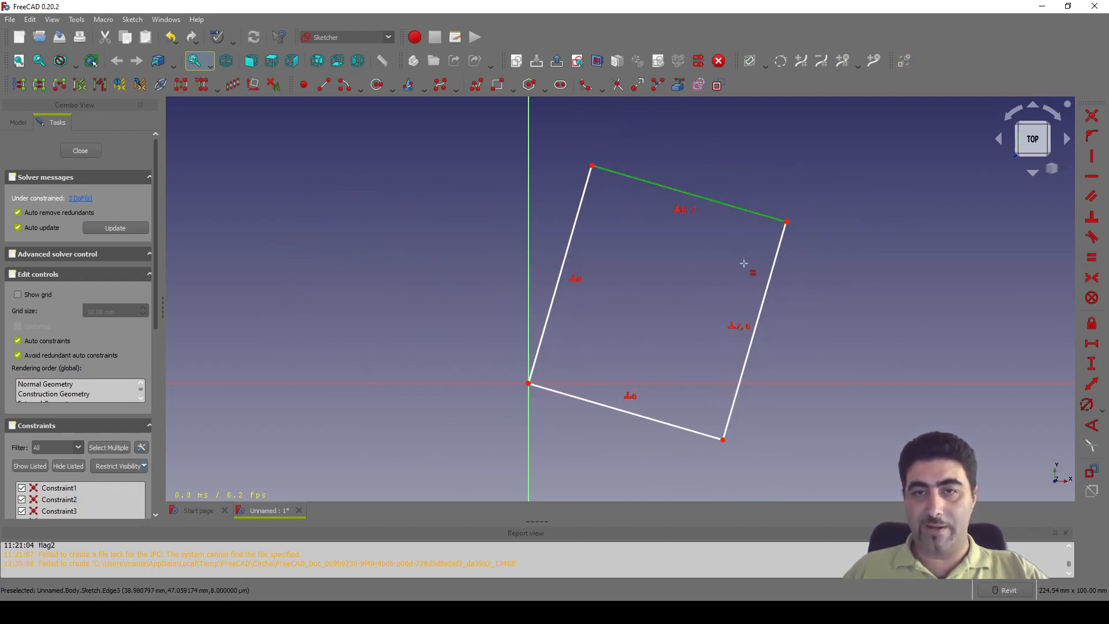
{"action": "left_click", "coordinate": [756, 338]}
{"action": "key", "text": "e"}
{"action": "left_click_drag", "start_coordinate": [782, 246], "coordinate": [717, 211]}
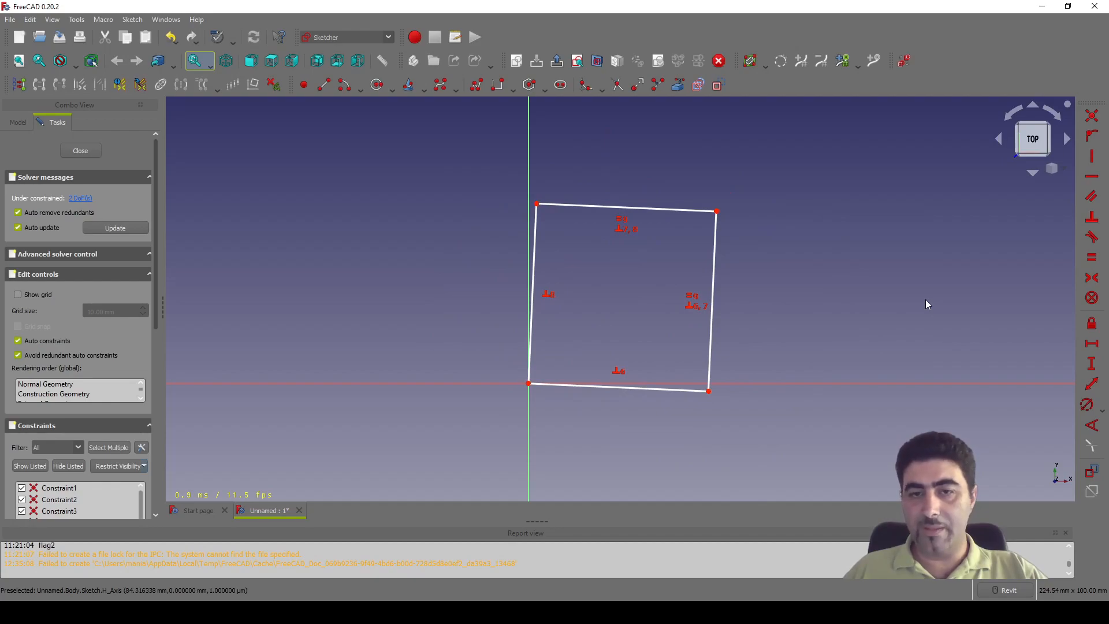
- Dimension the square's left side at 50 mm, place the dimension outside the outline, and tilt the square by moving its upper-right corner
{"action": "left_click", "coordinate": [536, 237]}
{"action": "type", "text": "50"}
{"action": "key", "text": "Return"}
{"action": "left_click_drag", "start_coordinate": [563, 282], "coordinate": [453, 274]}
{"action": "left_click_drag", "start_coordinate": [738, 192], "coordinate": [649, 181]}
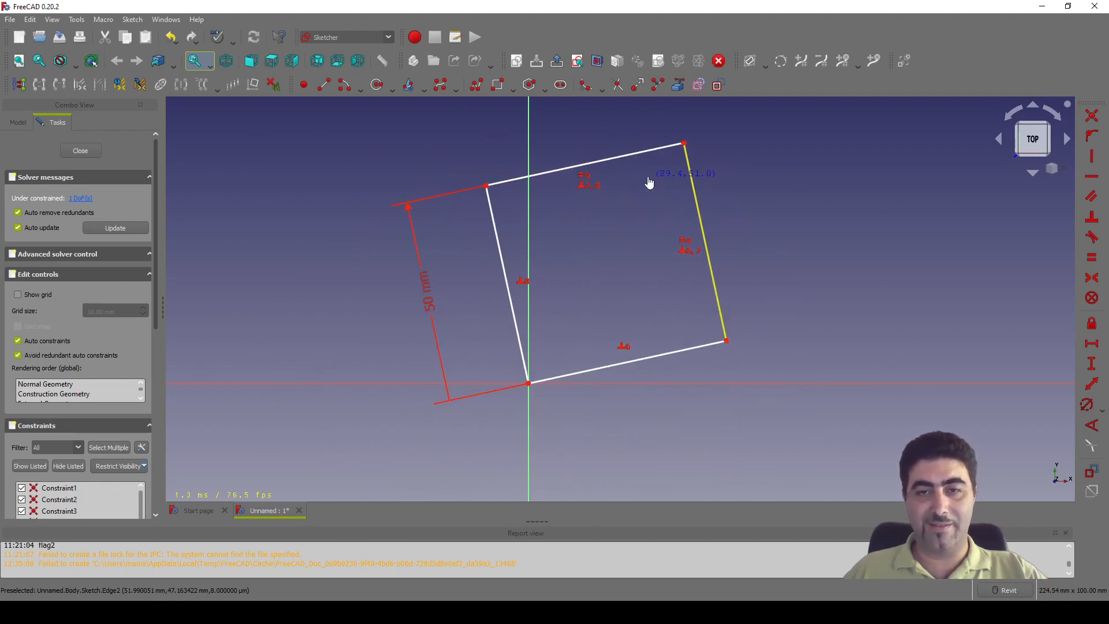
- Apply a horizontal constraint to the square's bottom side and bring the 50 mm dimension closer to the outline
{"action": "left_click", "coordinate": [648, 360]}
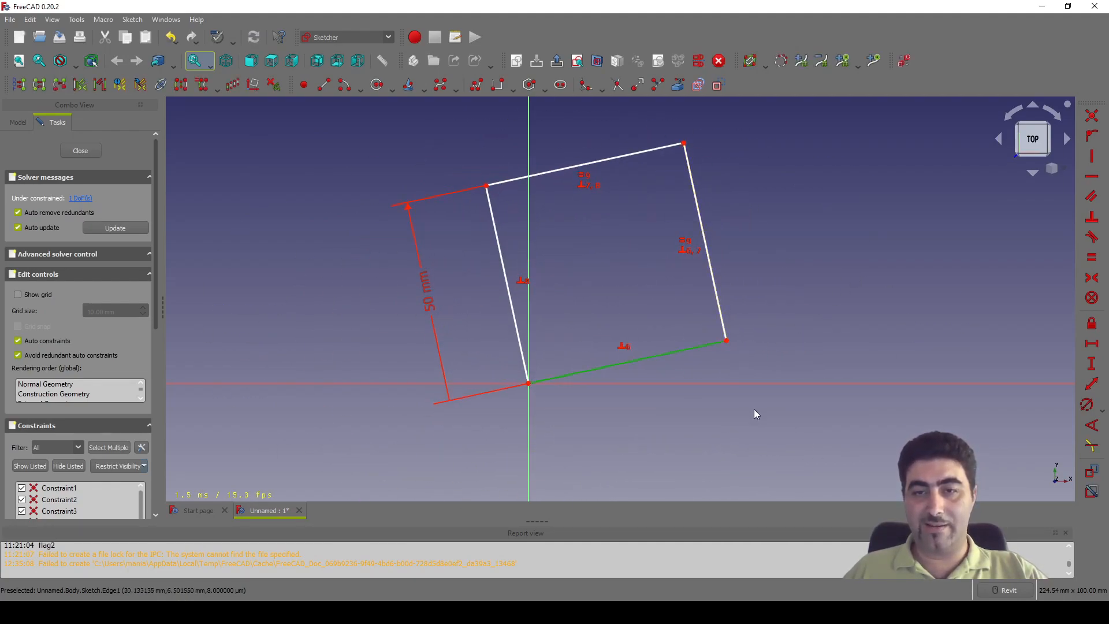
{"action": "left_click", "coordinate": [1091, 177]}
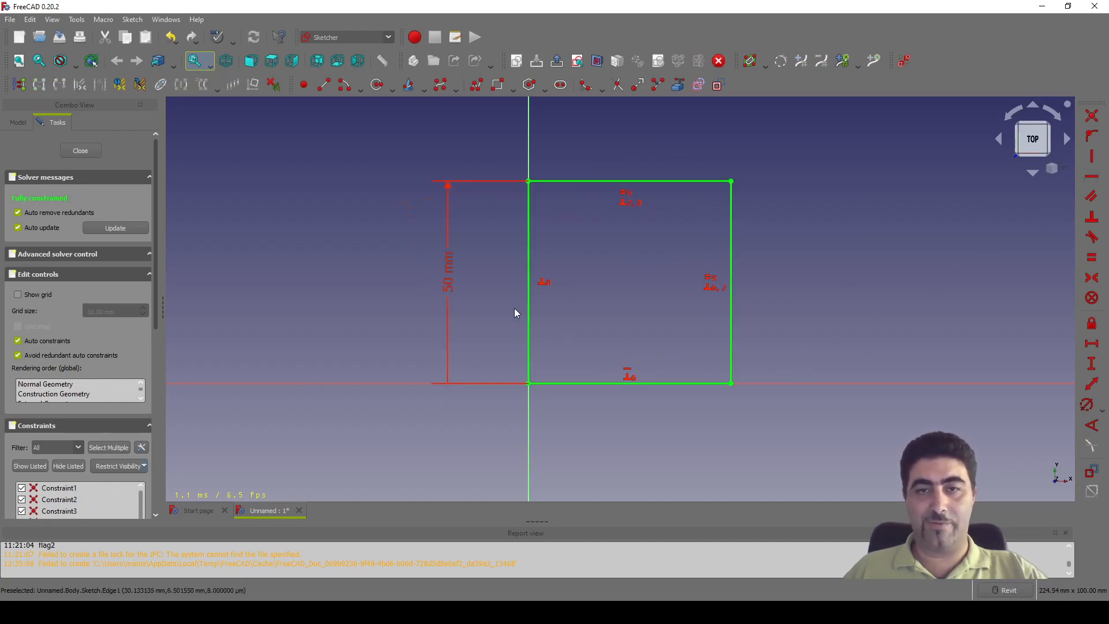
{"action": "left_click_drag", "start_coordinate": [435, 290], "coordinate": [483, 289]}
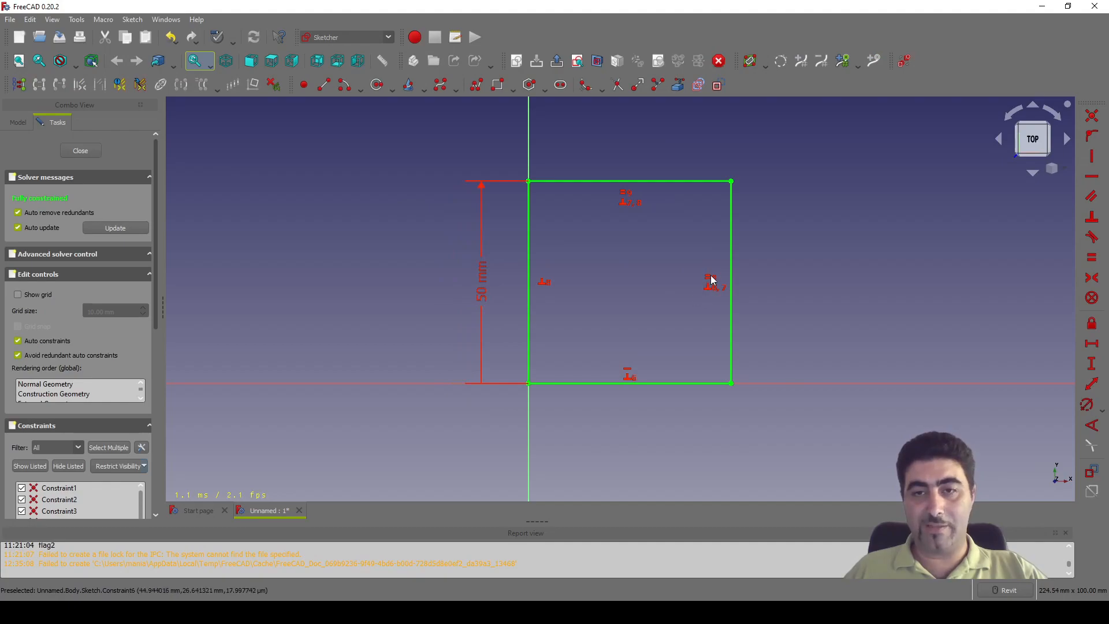
- Delete the equal constraint between the top and right sides and stretch the outline into a rectangle about 108 mm wide
{"action": "left_click", "coordinate": [626, 207]}
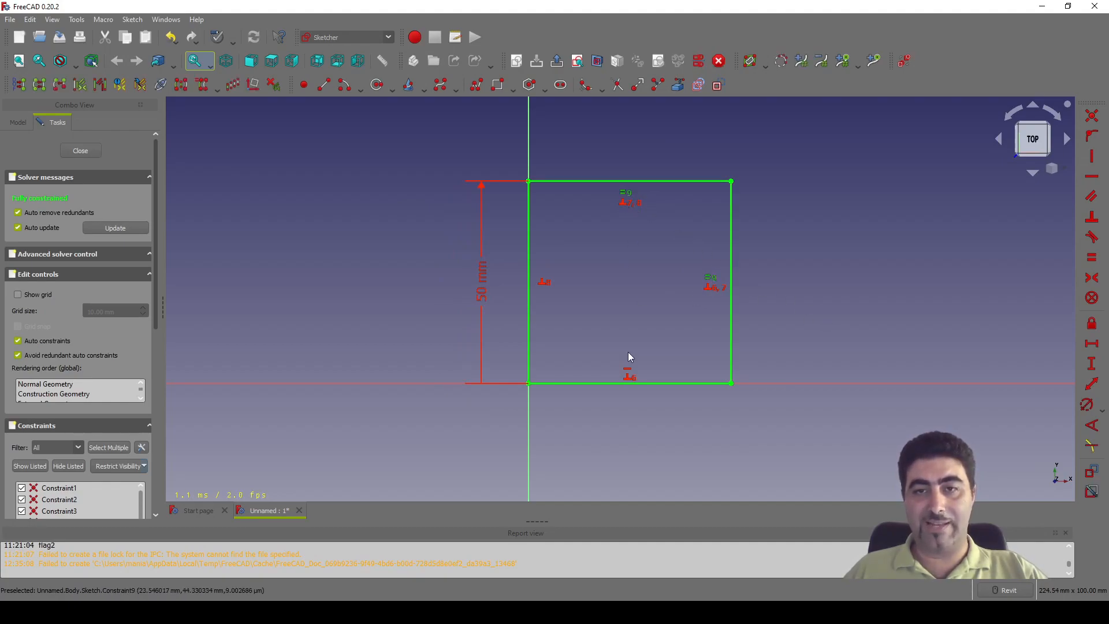
{"action": "key", "text": "Delete"}
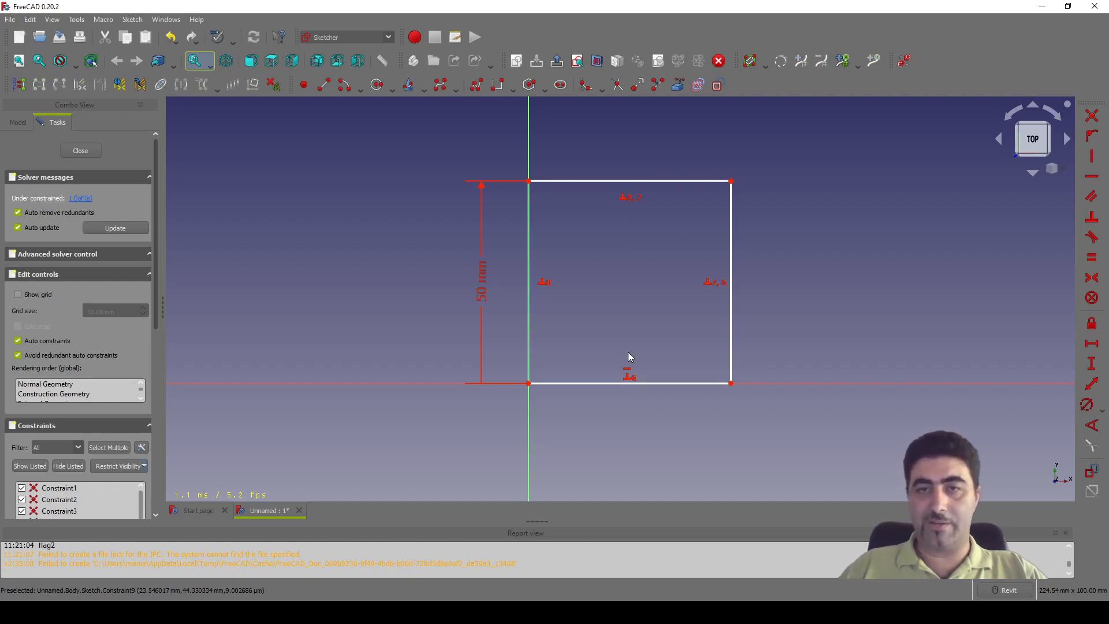
{"action": "mouse_move", "coordinate": [732, 185]}
{"action": "left_mouse_down"}
{"action": "mouse_move", "coordinate": [654, 226]}
{"action": "mouse_move", "coordinate": [896, 269]}
{"action": "mouse_move", "coordinate": [837, 279]}
{"action": "mouse_move", "coordinate": [932, 291]}
{"action": "mouse_move", "coordinate": [982, 274]}
{"action": "mouse_move", "coordinate": [891, 282]}
{"action": "mouse_move", "coordinate": [968, 280]}
{"action": "left_mouse_up"}
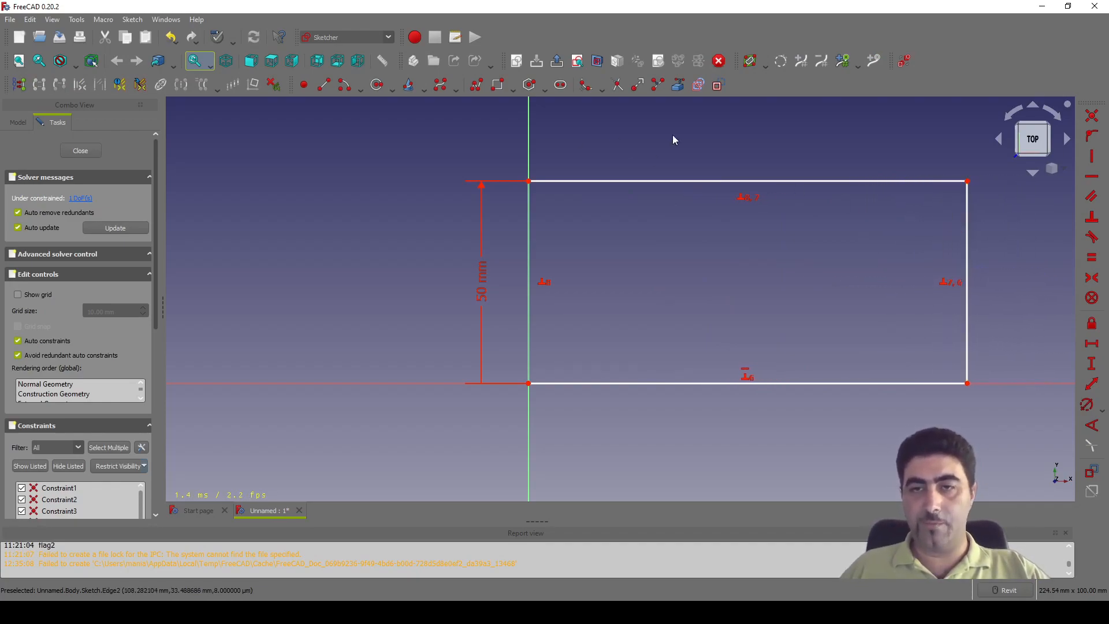
- Dimension the rectangle's top side at 100 mm and place the dimension above the outline
{"action": "left_click", "coordinate": [1094, 384]}
{"action": "left_click", "coordinate": [688, 181]}
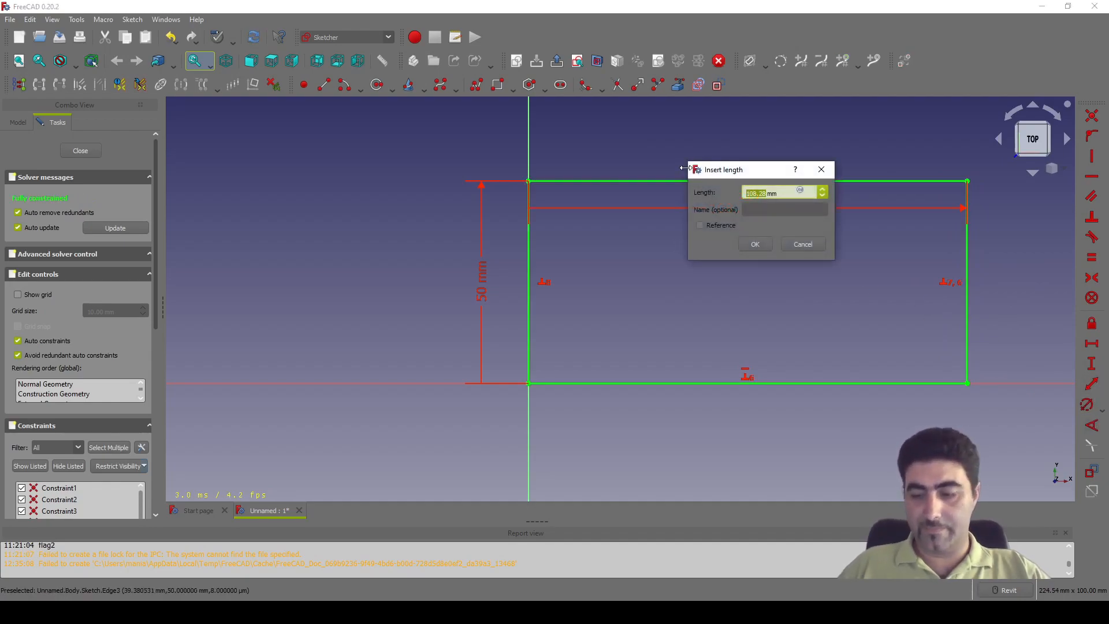
{"action": "type", "text": "100"}
{"action": "key", "text": "Return"}
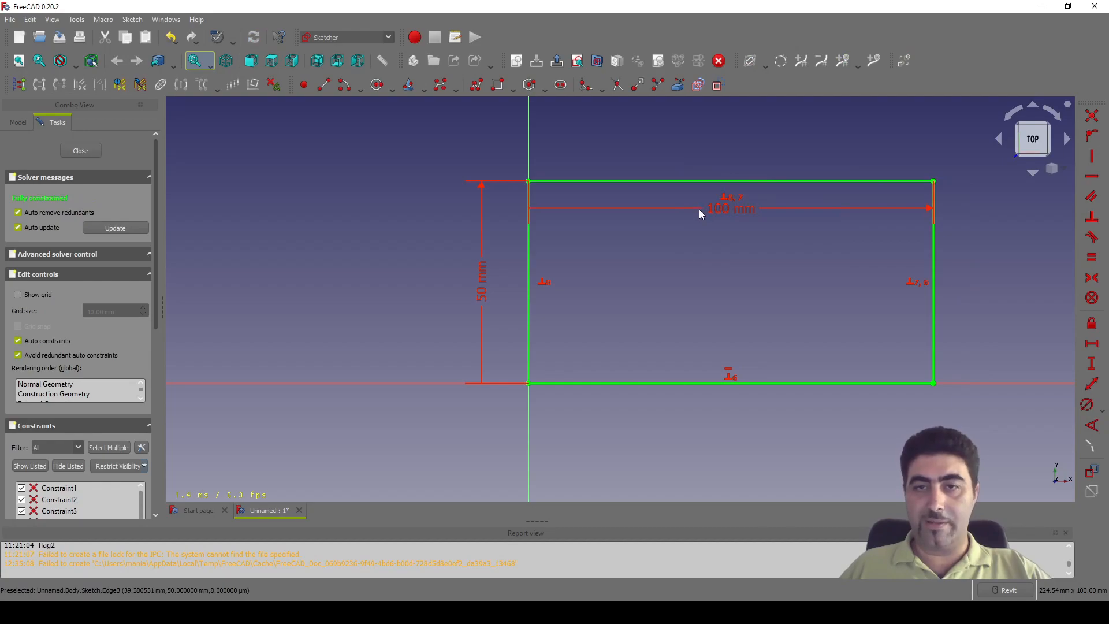
{"action": "left_click_drag", "start_coordinate": [713, 214], "coordinate": [719, 142]}
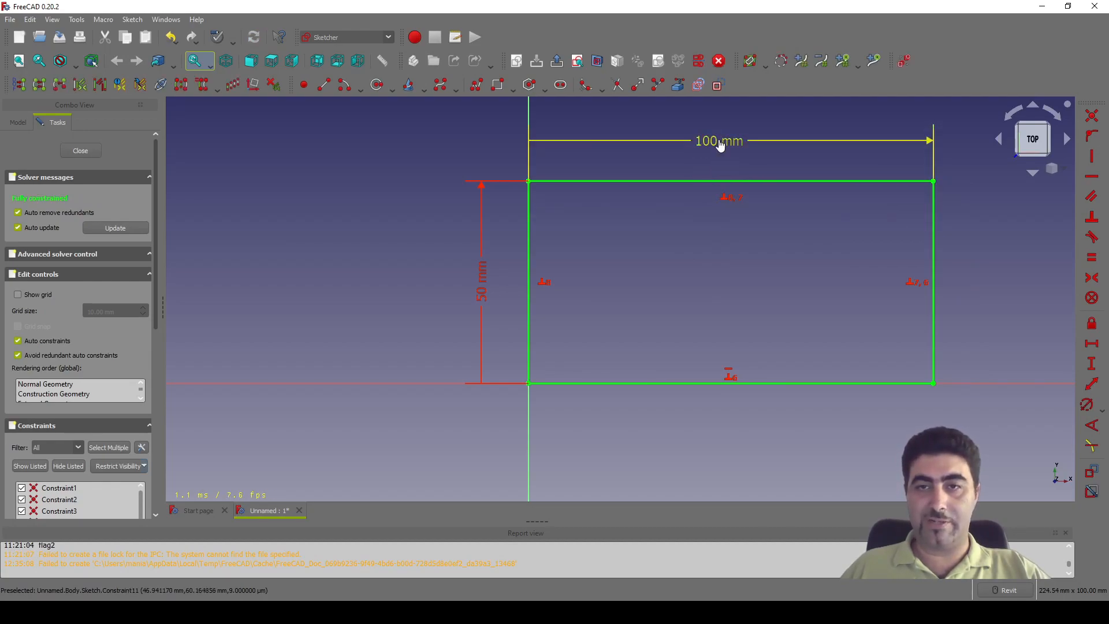
- Set both the rectangle's width and height dimensions to 25 mm
{"action": "double_click", "coordinate": [720, 143]}
{"action": "key", "text": "Return"}
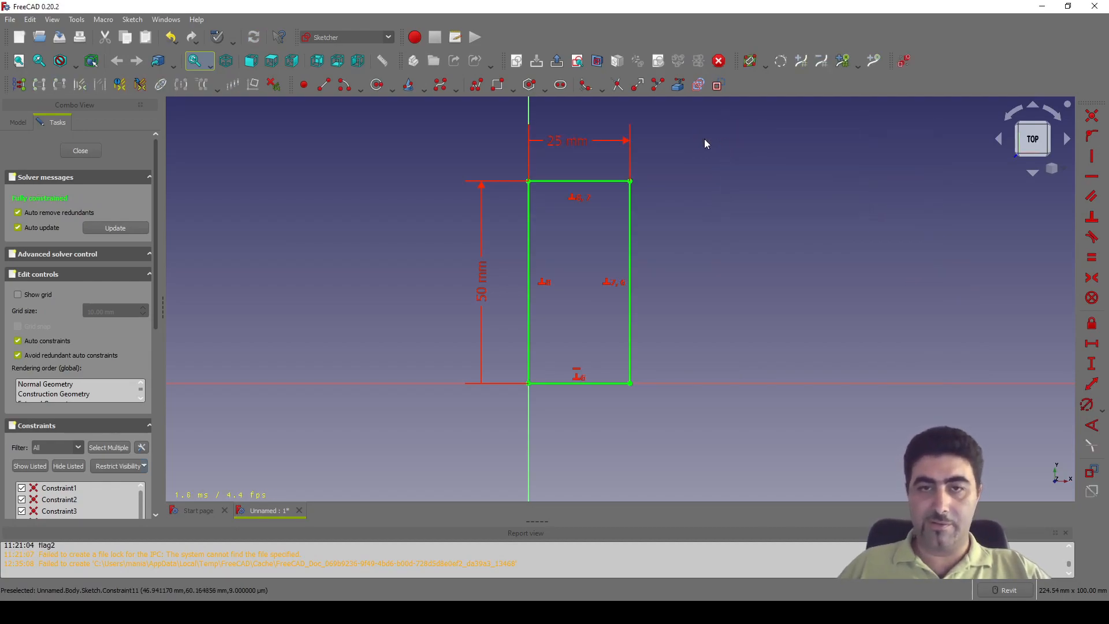
{"action": "double_click", "coordinate": [482, 294]}
{"action": "type", "text": "25"}
{"action": "key", "text": "Return"}
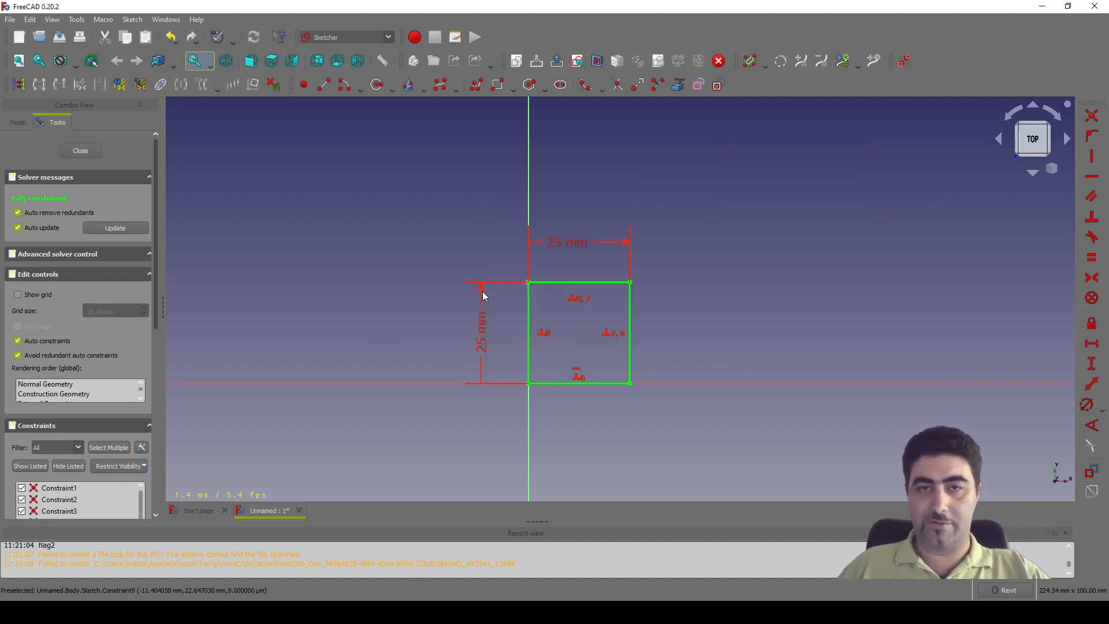
- Close the sketch and pad the square profile to a length of 75 mm
{"action": "scroll", "coordinate": [497, 318], "scroll_direction": "up", "scroll_amount": 5}
{"action": "scroll", "coordinate": [396, 261], "scroll_direction": "down", "scroll_amount": 2}
{"action": "scroll", "coordinate": [671, 359], "scroll_direction": "up", "scroll_amount": 1}
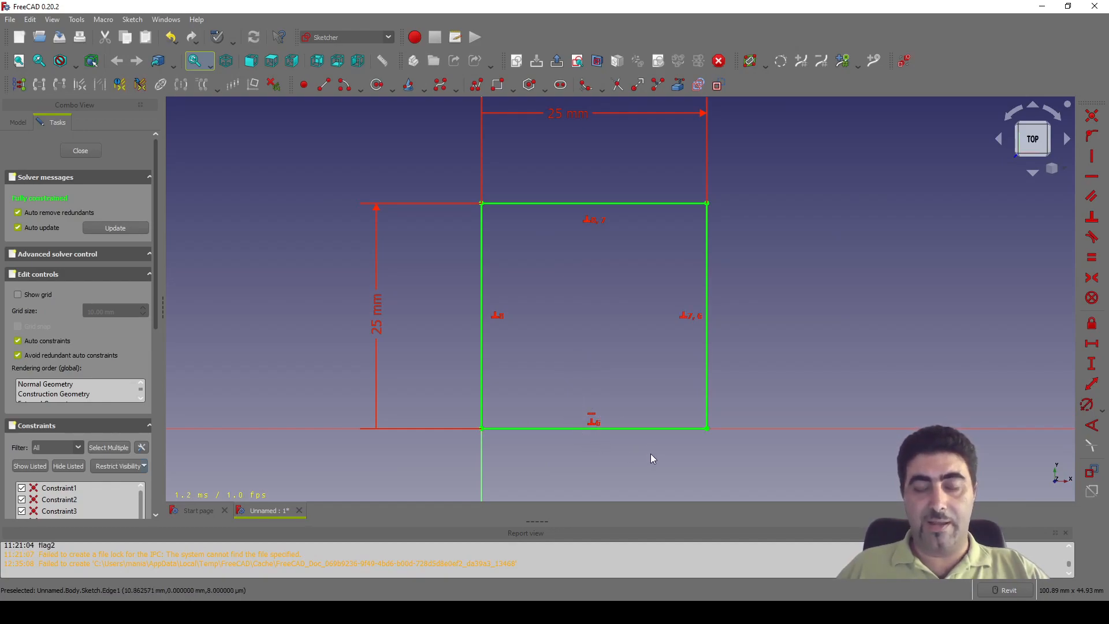
{"action": "scroll", "coordinate": [649, 434], "scroll_direction": "down", "scroll_amount": 2}
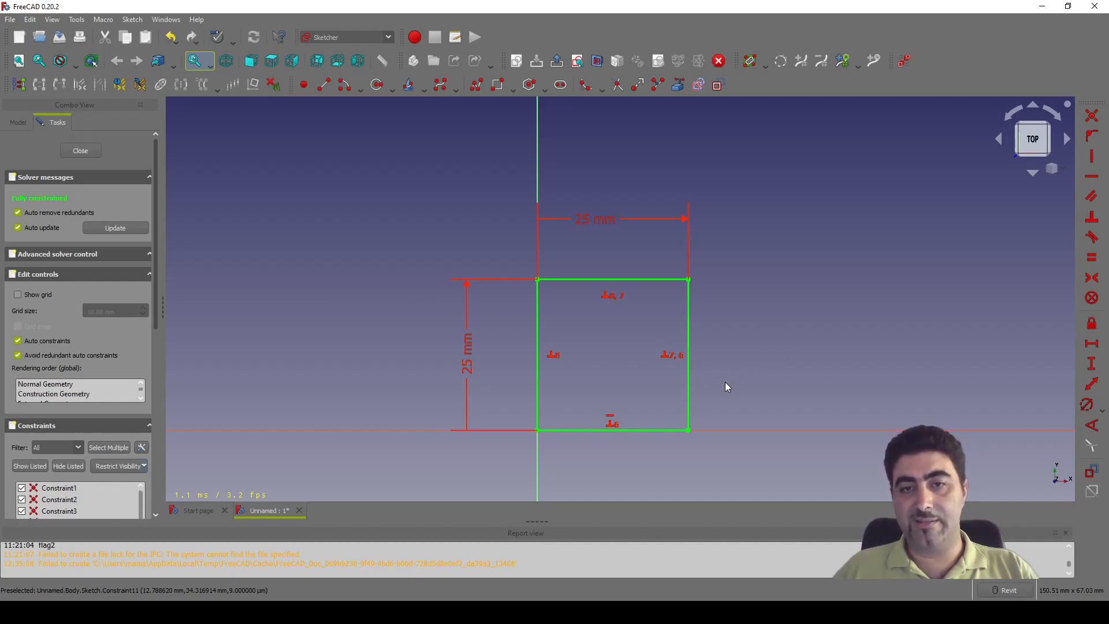
{"action": "left_click", "coordinate": [80, 150]}
{"action": "scroll", "coordinate": [774, 281], "scroll_direction": "up", "scroll_amount": 4}
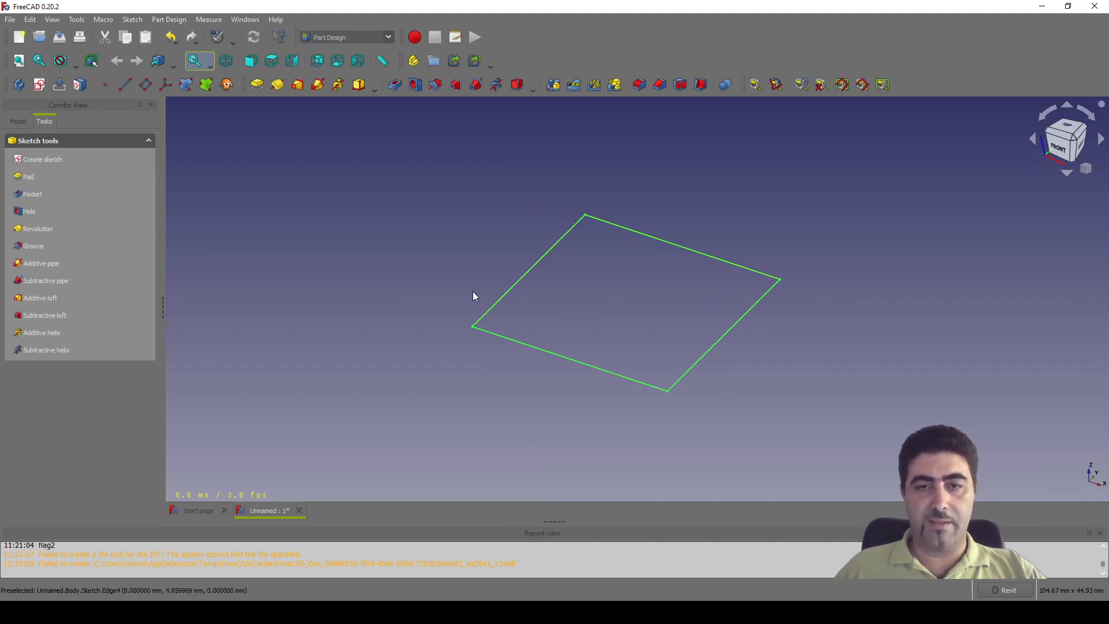
{"action": "left_click", "coordinate": [256, 85]}
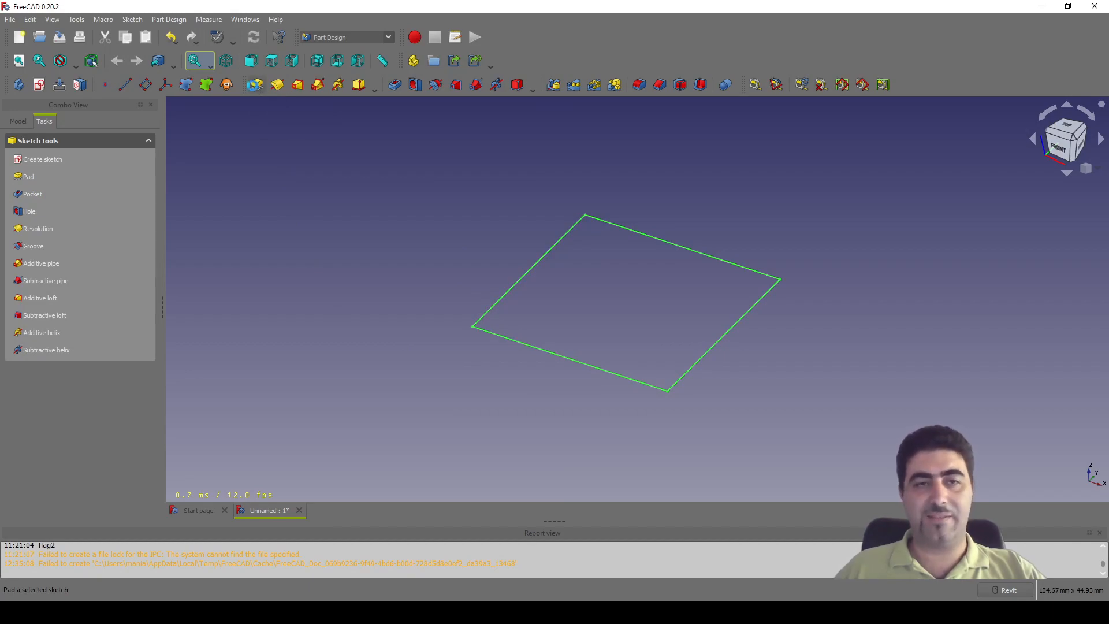
{"action": "type", "text": "75"}
{"action": "key", "text": "Return"}
{"action": "scroll", "coordinate": [543, 423], "scroll_direction": "down", "scroll_amount": 4}
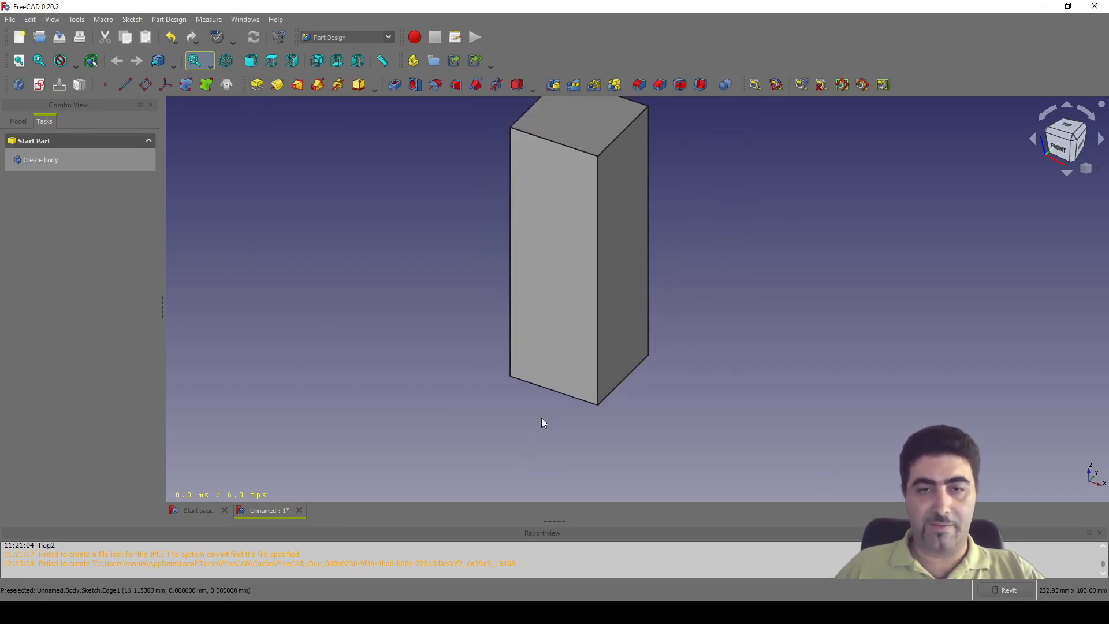
- Examine the padded square block from several angles
{"action": "scroll", "coordinate": [542, 423], "scroll_direction": "down", "scroll_amount": 4}
{"action": "middle_click_drag", "start_coordinate": [485, 319], "coordinate": [503, 364], "text": "shift"}
{"action": "middle_click_drag", "start_coordinate": [451, 333], "coordinate": [518, 413], "text": "shift"}
{"action": "scroll", "coordinate": [502, 400], "scroll_direction": "up", "scroll_amount": 4}
{"action": "scroll", "coordinate": [731, 358], "scroll_direction": "up", "scroll_amount": 2}
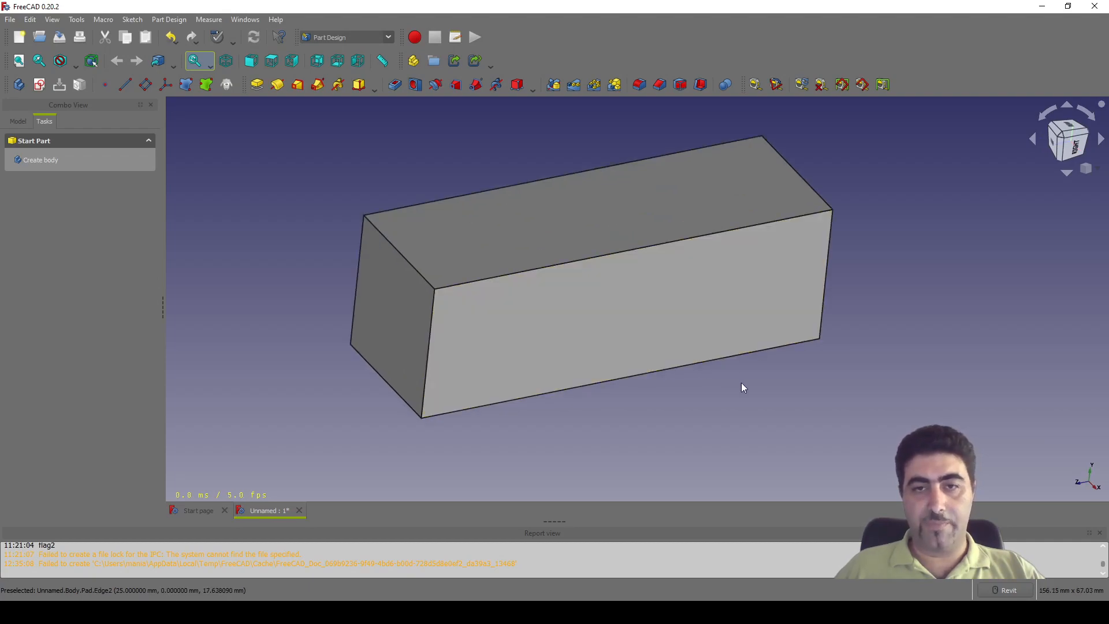
{"action": "middle_click_drag", "start_coordinate": [734, 379], "coordinate": [829, 386], "text": "shift"}
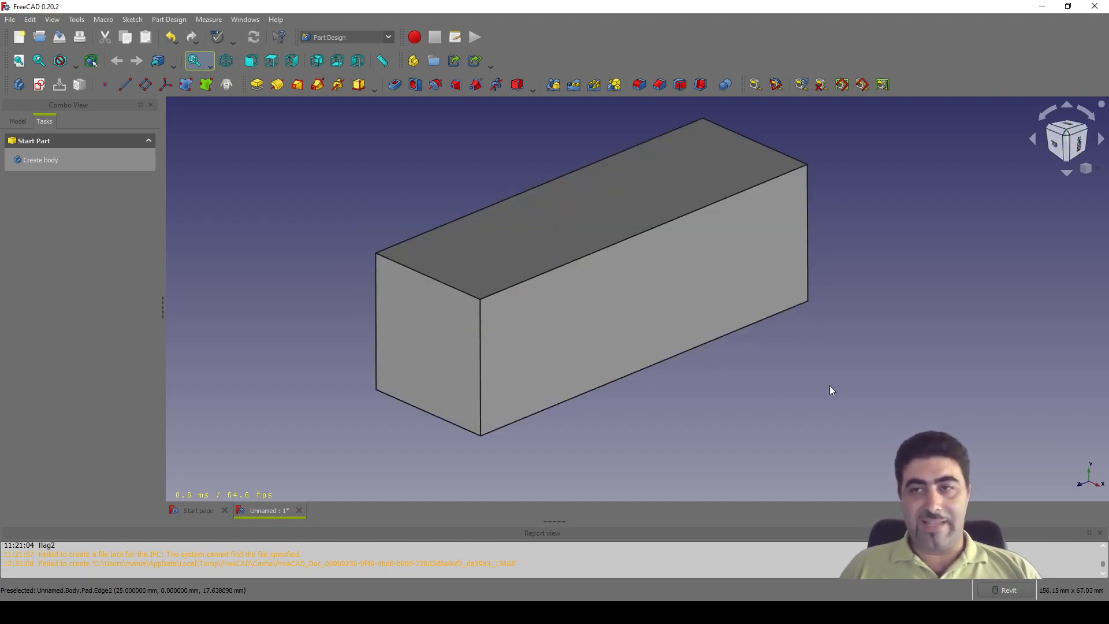